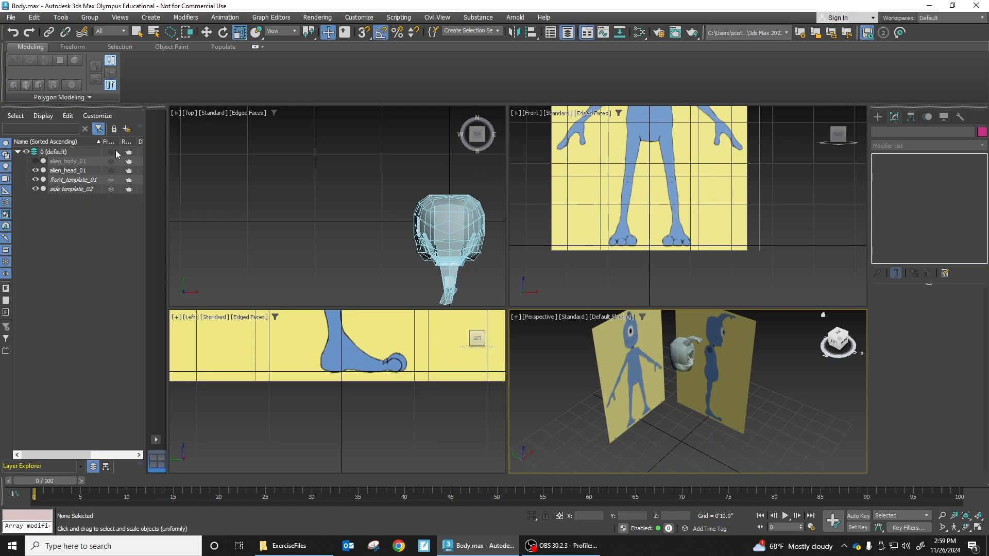
Step: Create a plane about 1'2.86" long and 7.8" wide in the Top view, beside the alien head
{"action": "left_click", "coordinate": [878, 116]}
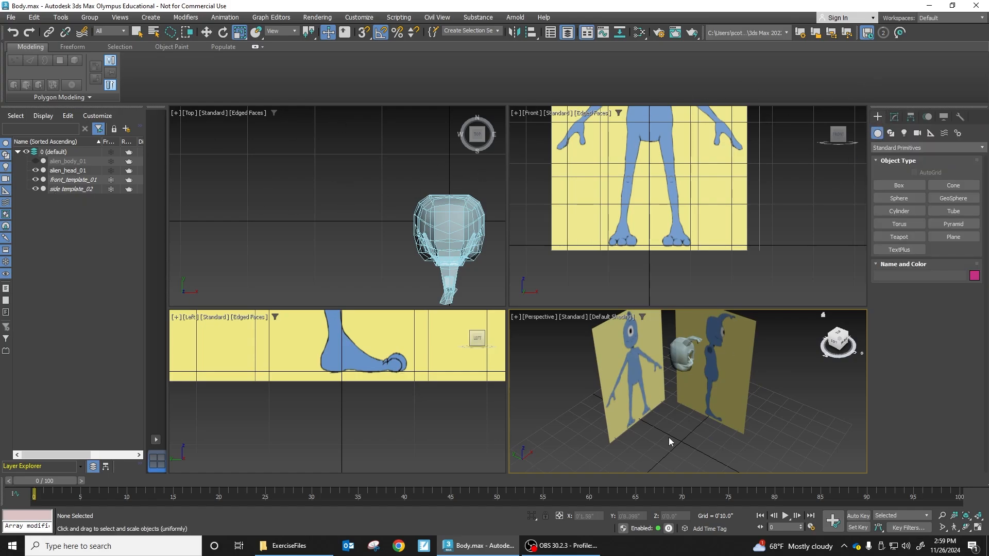
{"action": "scroll", "coordinate": [662, 247], "scroll_direction": "down", "scroll_amount": 2}
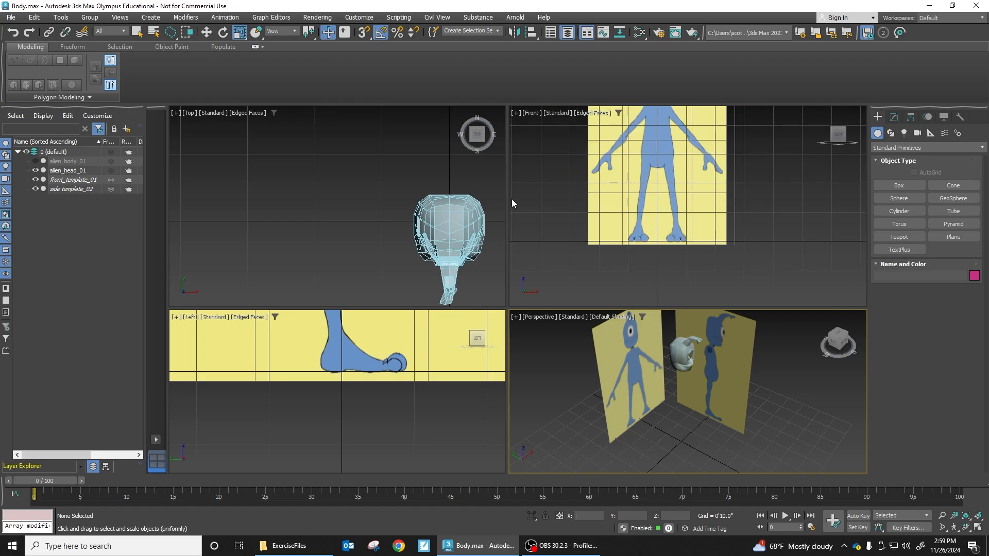
{"action": "scroll", "coordinate": [356, 224], "scroll_direction": "down", "scroll_amount": 3}
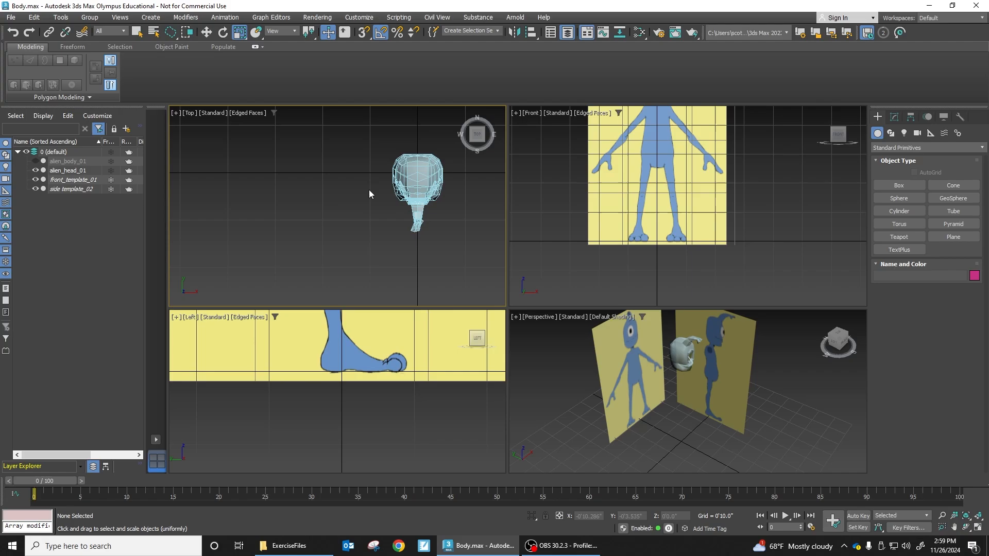
{"action": "left_click", "coordinate": [898, 186]}
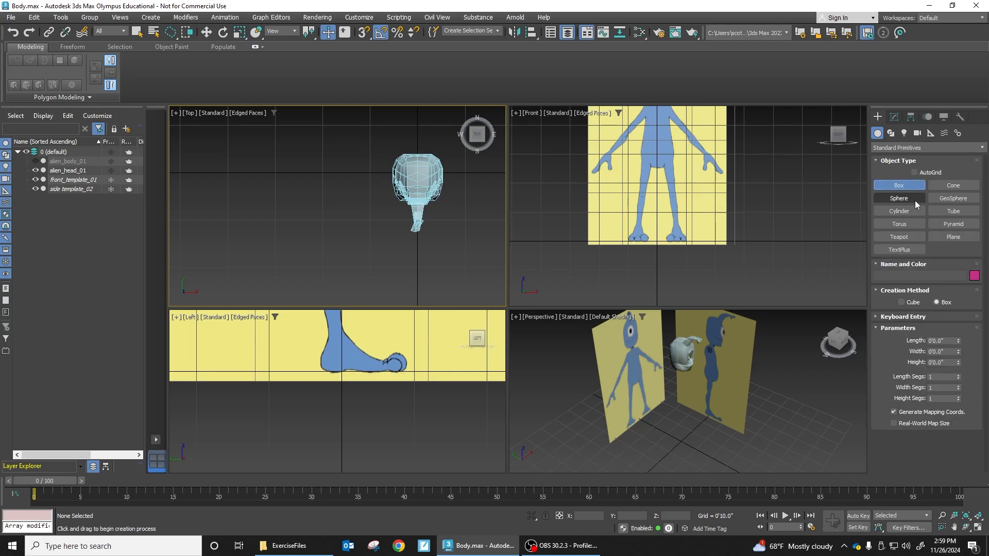
{"action": "left_click", "coordinate": [940, 236]}
{"action": "left_click_drag", "start_coordinate": [360, 184], "coordinate": [398, 254]}
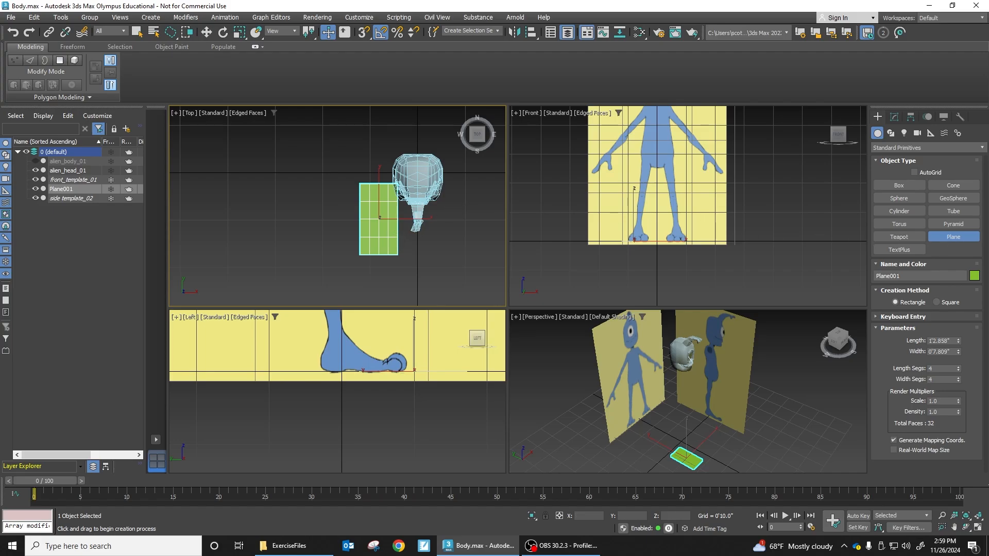
Step: Move the plane along Y to about -3.9" under the side-view foot and set its length to about 1'0.48"
{"action": "left_click", "coordinate": [207, 33]}
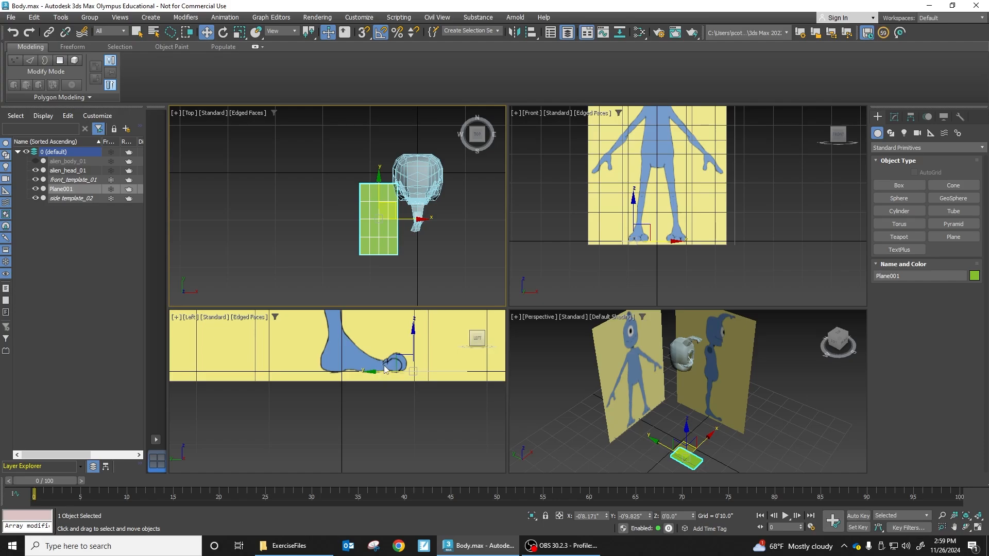
{"action": "scroll", "coordinate": [378, 373], "scroll_direction": "up", "scroll_amount": 5}
{"action": "left_click", "coordinate": [388, 416]}
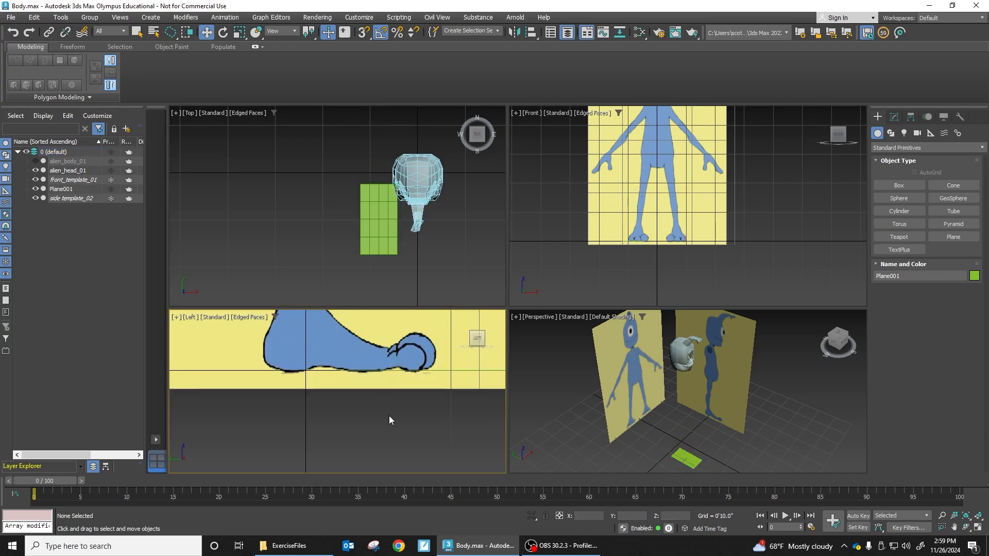
{"action": "left_click", "coordinate": [379, 220]}
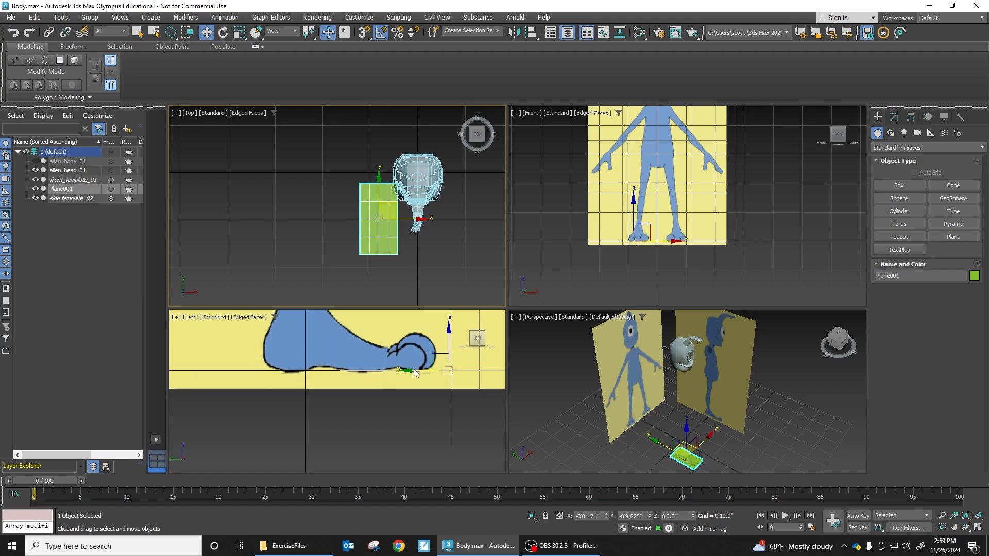
{"action": "scroll", "coordinate": [689, 448], "scroll_direction": "up", "scroll_amount": 3}
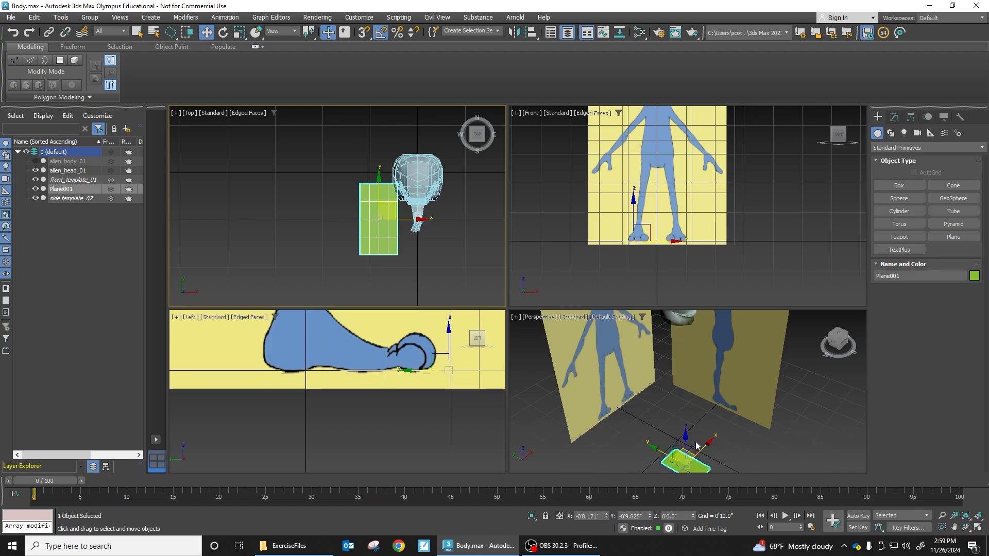
{"action": "left_click", "coordinate": [672, 463]}
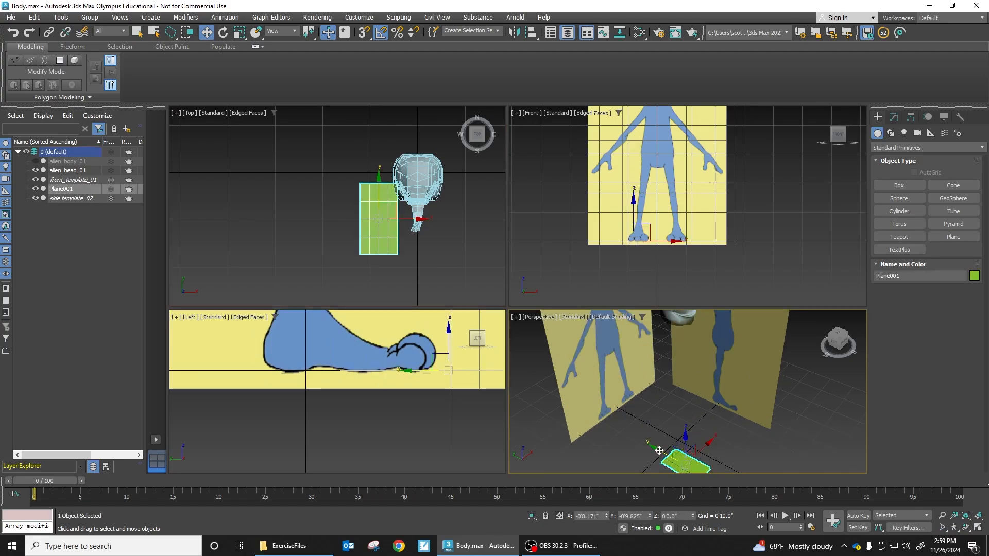
{"action": "left_click_drag", "start_coordinate": [658, 450], "coordinate": [648, 442]}
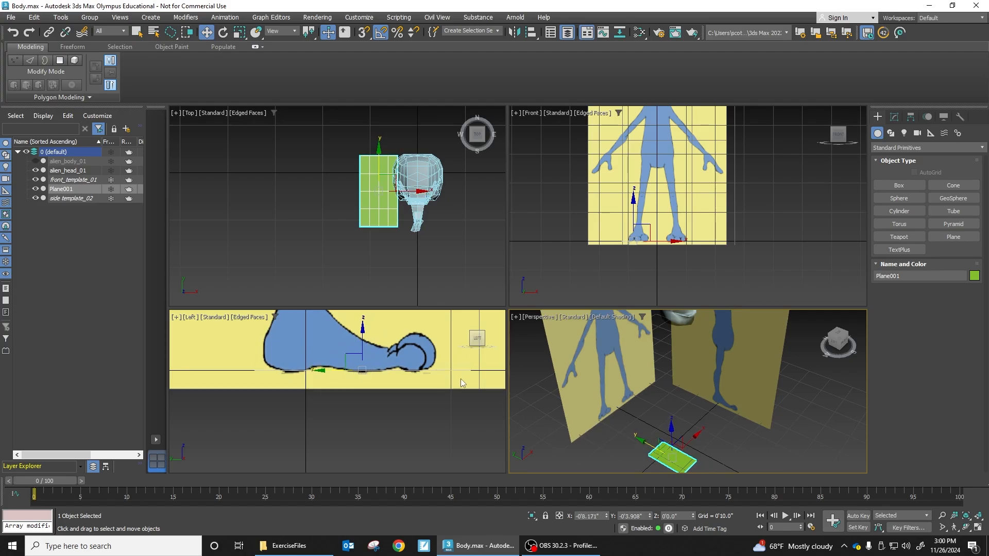
{"action": "left_click", "coordinate": [890, 119]}
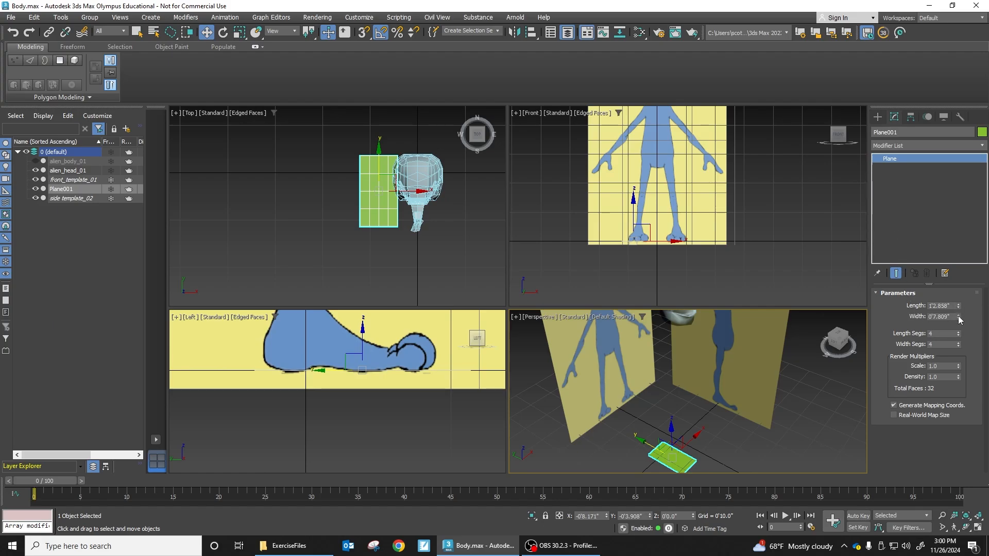
{"action": "left_click", "coordinate": [959, 308]}
{"action": "left_click_drag", "start_coordinate": [958, 309], "coordinate": [959, 316]}
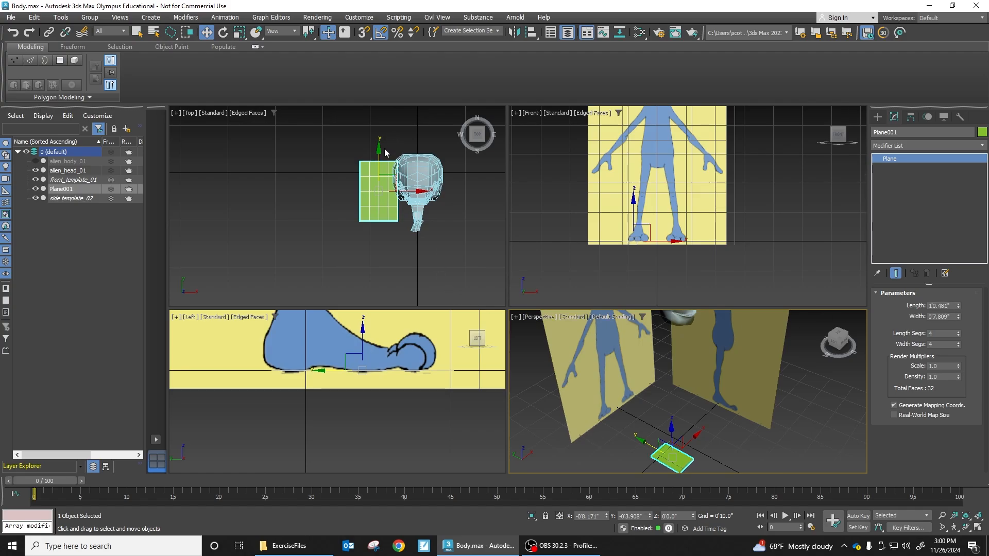
Step: Centre the plane under the front-view foot at about X -6.41" and set its width to about 8.06"
{"action": "scroll", "coordinate": [632, 227], "scroll_direction": "up", "scroll_amount": 5}
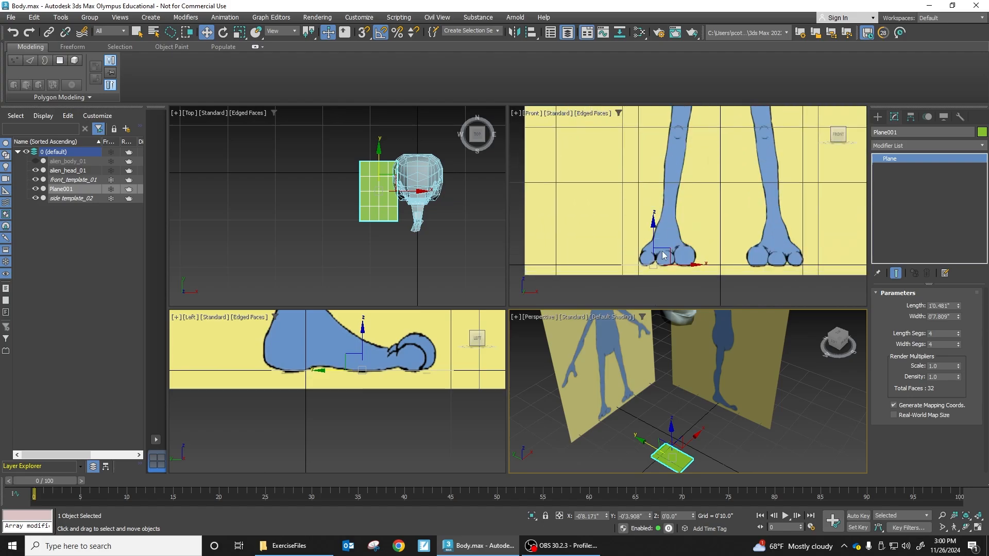
{"action": "scroll", "coordinate": [658, 237], "scroll_direction": "up", "scroll_amount": 2}
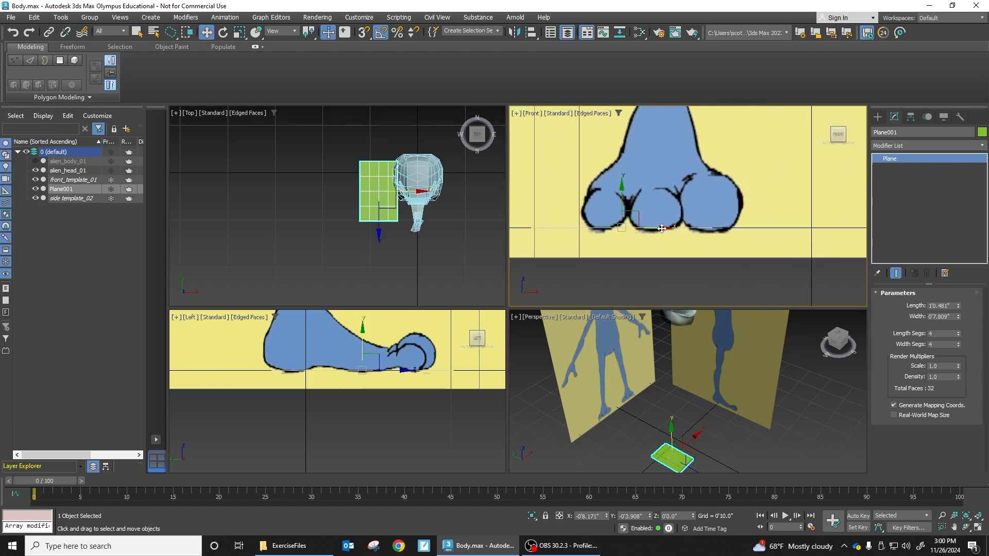
{"action": "left_click_drag", "start_coordinate": [663, 228], "coordinate": [705, 227]}
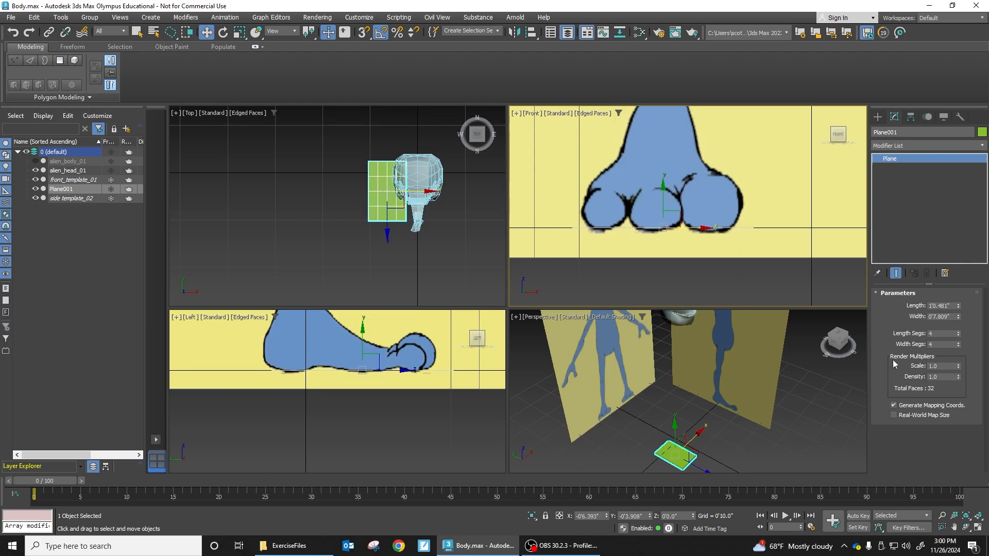
{"action": "left_click_drag", "start_coordinate": [959, 319], "coordinate": [959, 322]}
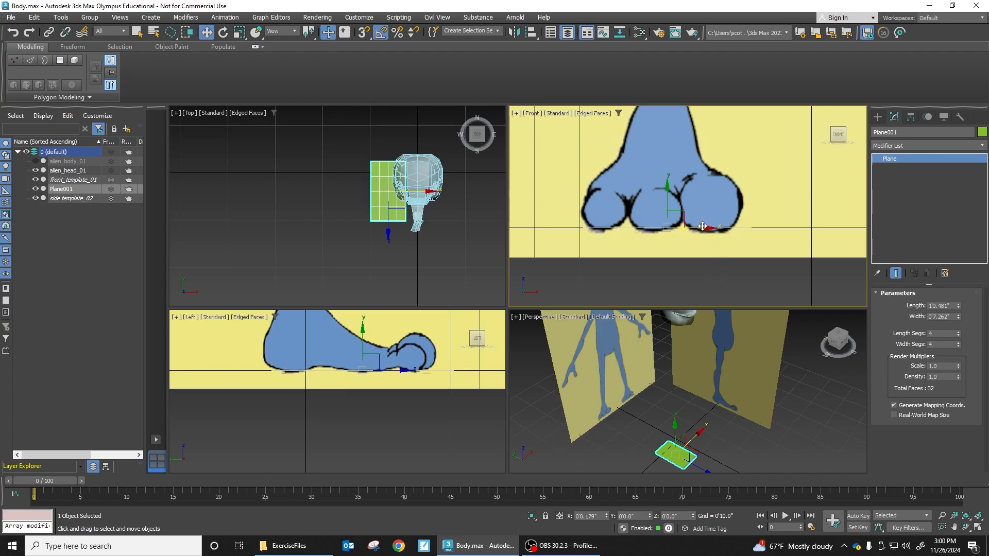
{"action": "left_click_drag", "start_coordinate": [698, 226], "coordinate": [697, 226]}
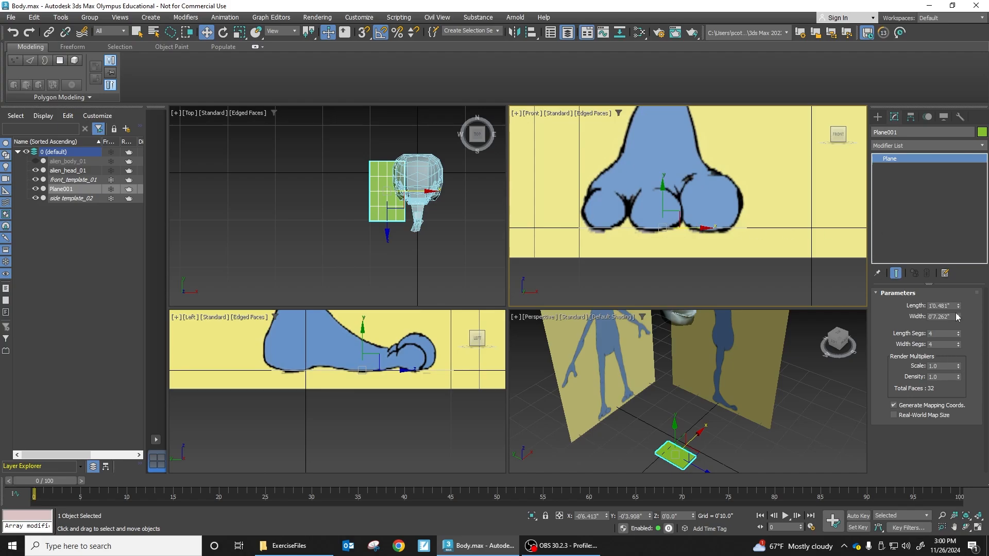
{"action": "left_click_drag", "start_coordinate": [959, 318], "coordinate": [960, 311]}
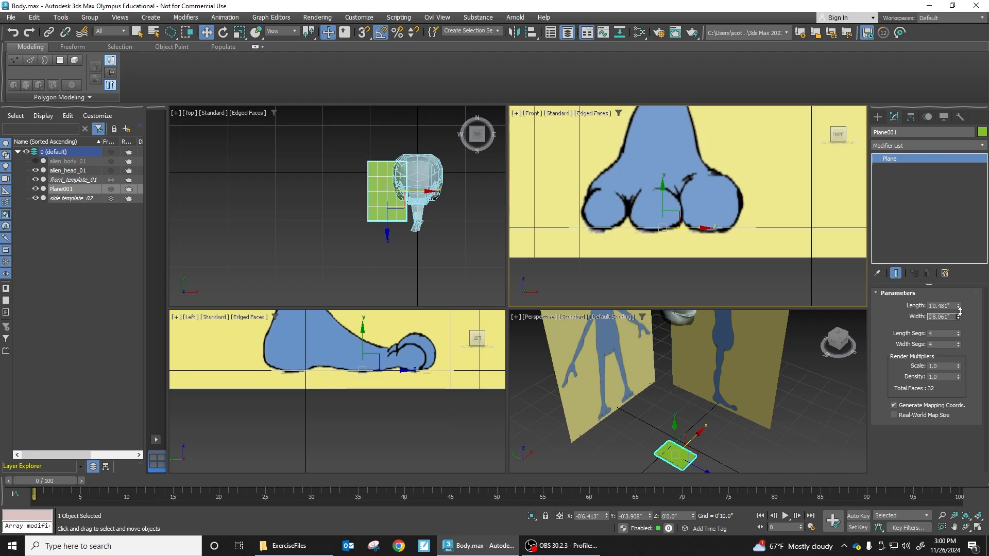
Step: Move the plane toward the heel in the Left view, to about Y -3.13"
{"action": "scroll", "coordinate": [385, 379], "scroll_direction": "up", "scroll_amount": 2}
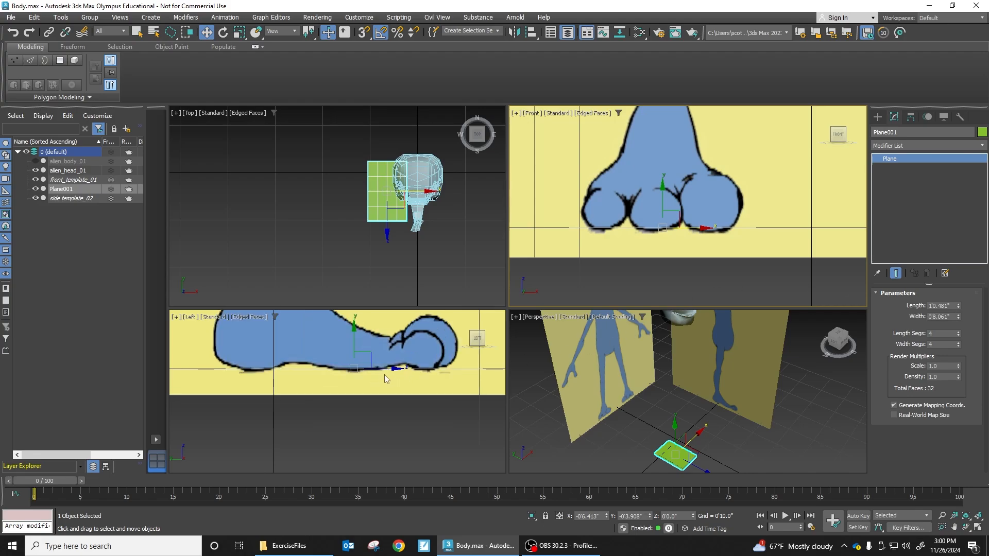
{"action": "middle_click_drag", "start_coordinate": [388, 375], "coordinate": [387, 391]}
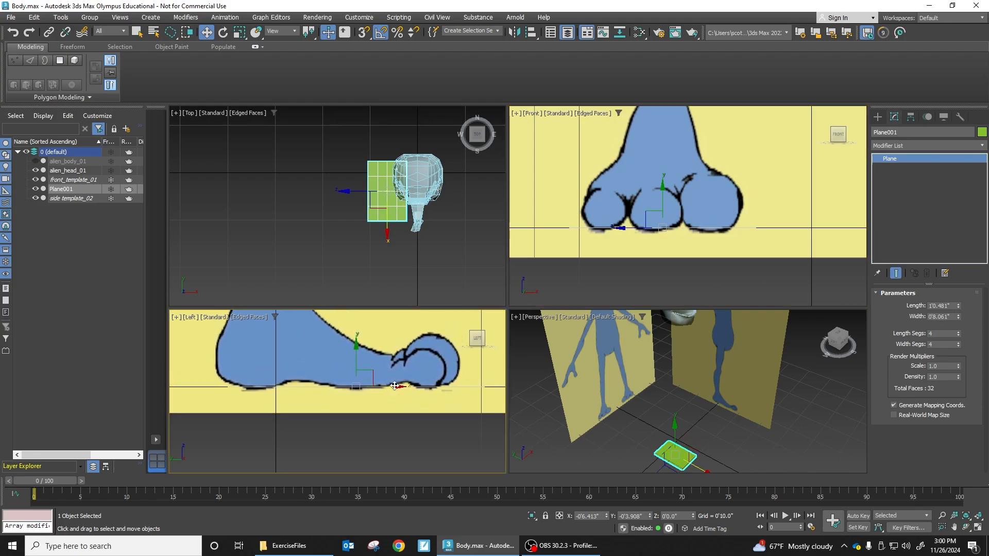
{"action": "left_click_drag", "start_coordinate": [394, 385], "coordinate": [379, 389]}
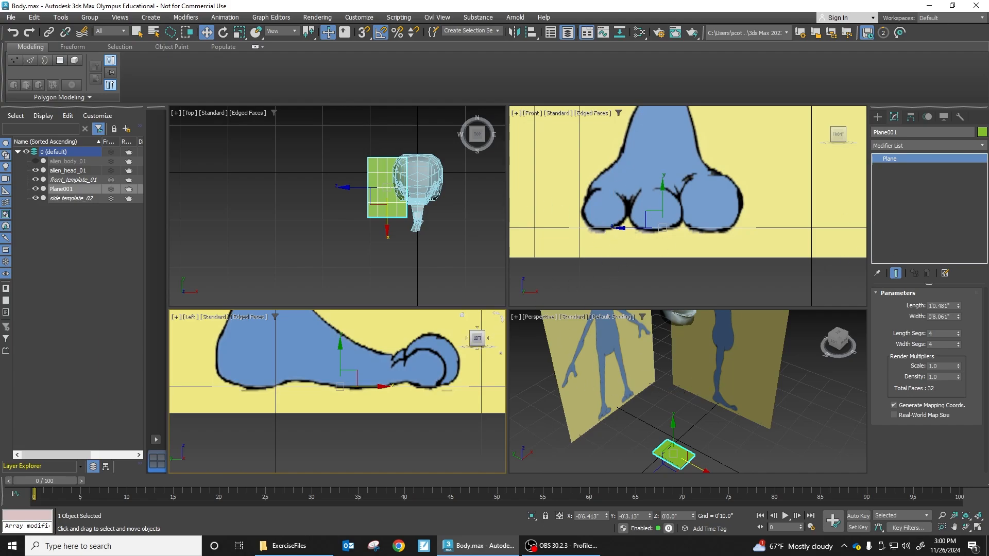
Step: Apply the top-view foot reference image to the plane and rotate the plane 90 degrees about Z so the toes point forward
{"action": "left_click_drag", "start_coordinate": [453, 223], "coordinate": [383, 195]}
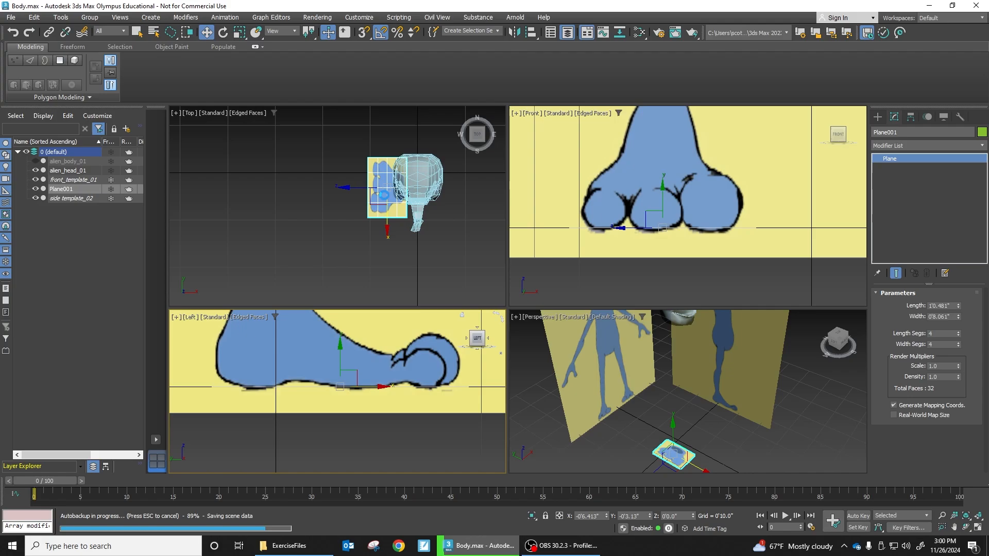
{"action": "scroll", "coordinate": [375, 233], "scroll_direction": "up", "scroll_amount": 4}
{"action": "scroll", "coordinate": [374, 257], "scroll_direction": "down", "scroll_amount": 2}
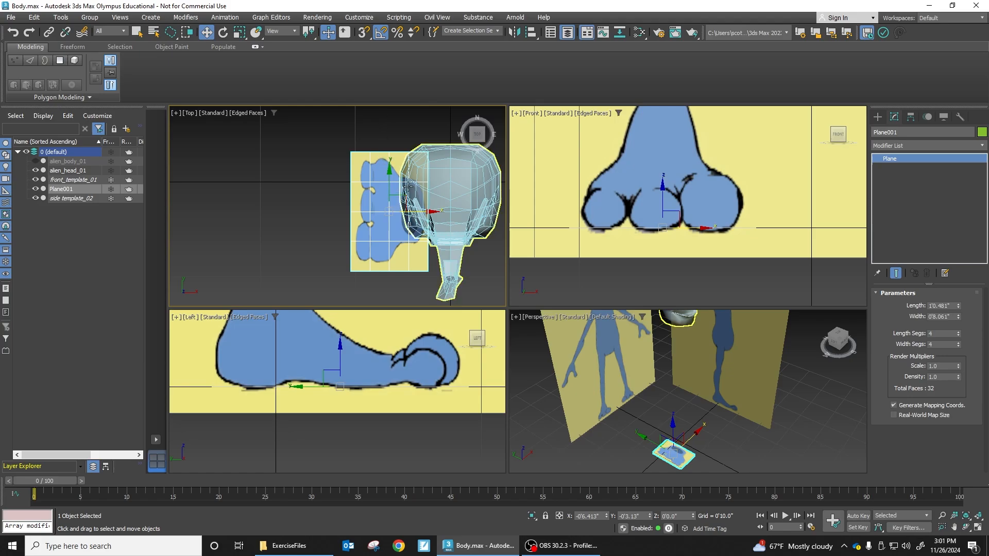
{"action": "left_click", "coordinate": [223, 32]}
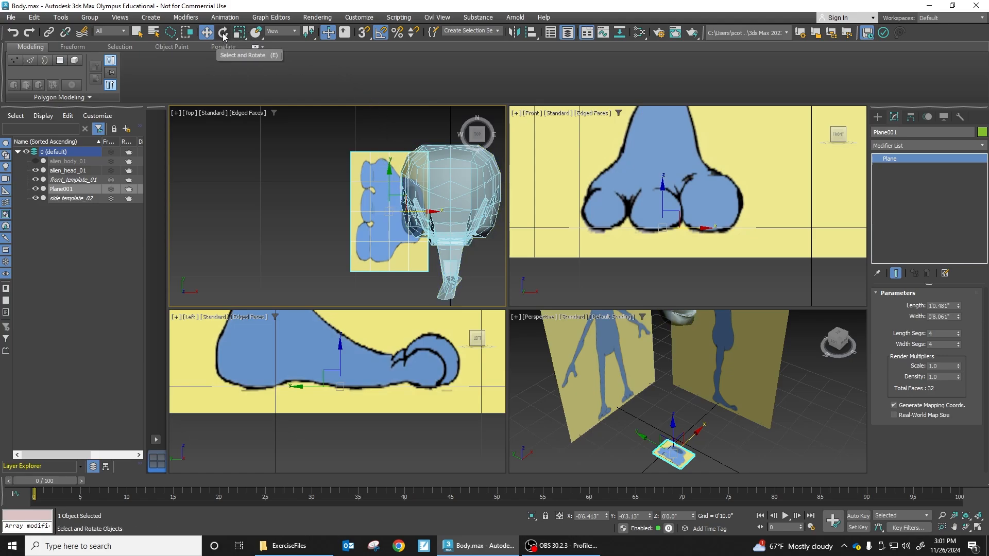
{"action": "left_click", "coordinate": [408, 177]}
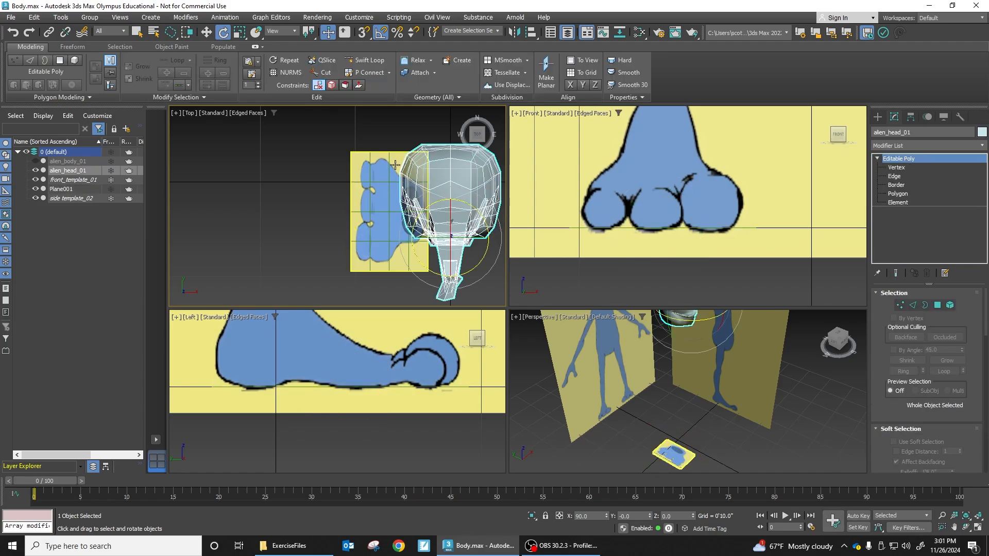
{"action": "left_click", "coordinate": [393, 190]}
{"action": "left_click_drag", "start_coordinate": [404, 177], "coordinate": [359, 165]}
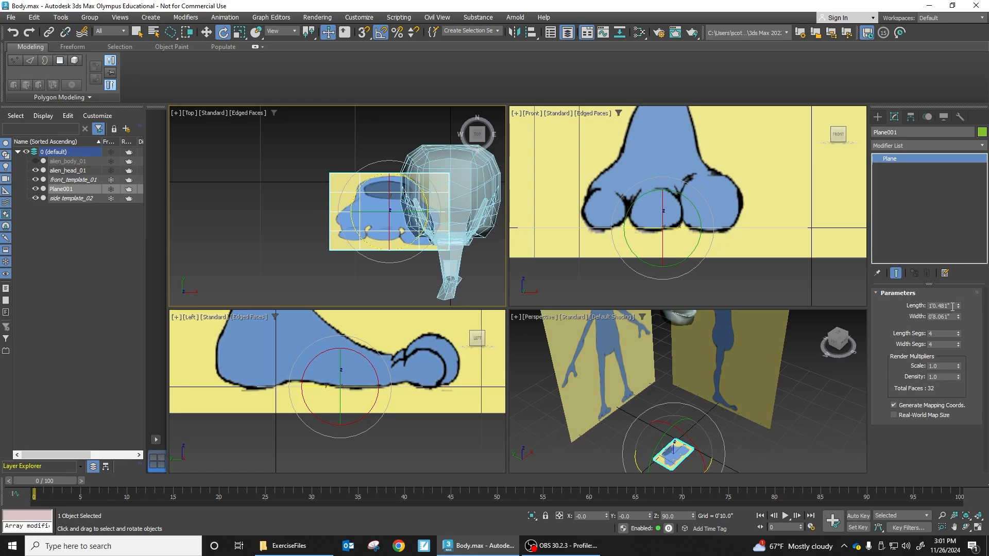
Step: Set the plane's length to 8" and its width to 12"
{"action": "double_click", "coordinate": [952, 306]}
{"action": "type", "text": "8\""}
{"action": "double_click", "coordinate": [952, 317]}
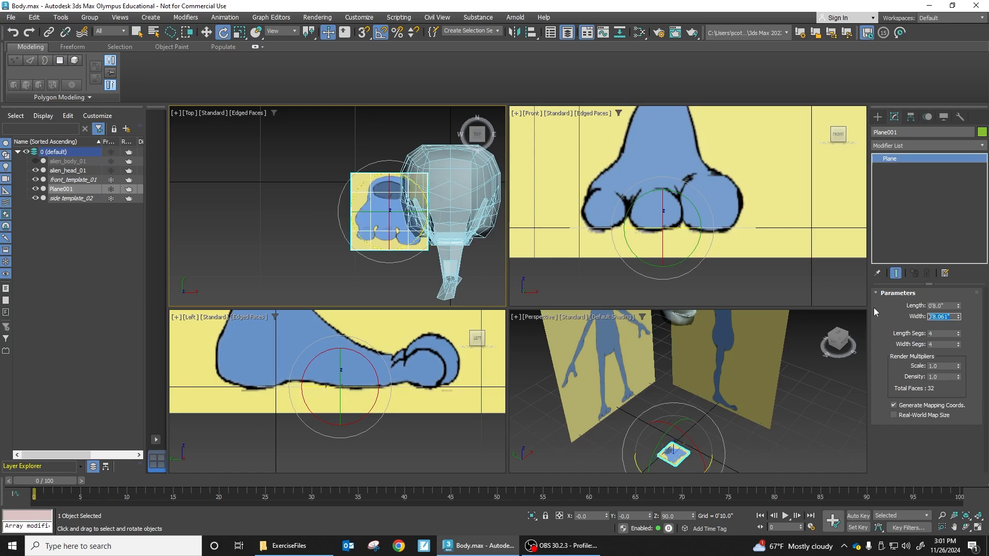
{"action": "type", "text": "12\""}
{"action": "key", "text": "Return"}
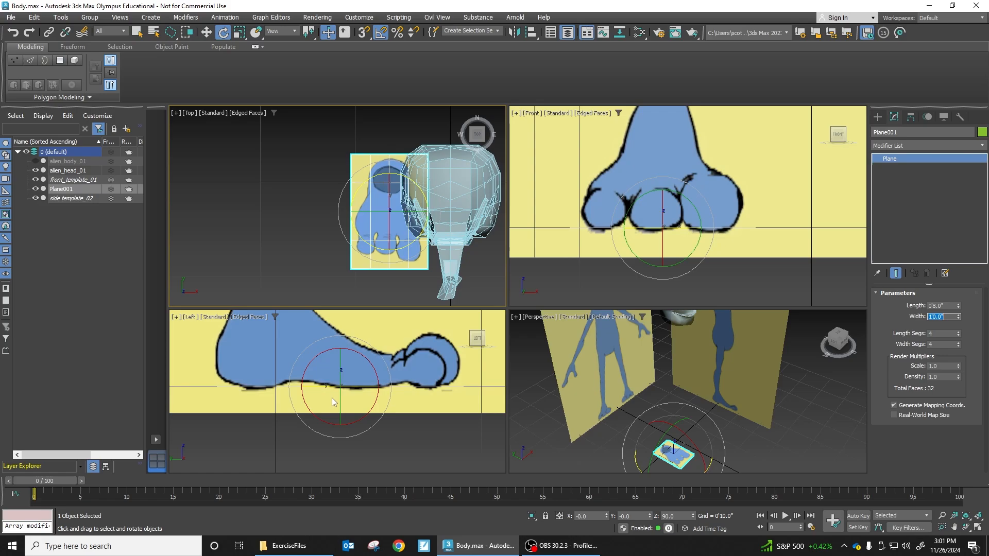
Step: Adjust the foot reference plane's length to about 7.36" and its width to about 1'2.04"
{"action": "key", "text": "r"}
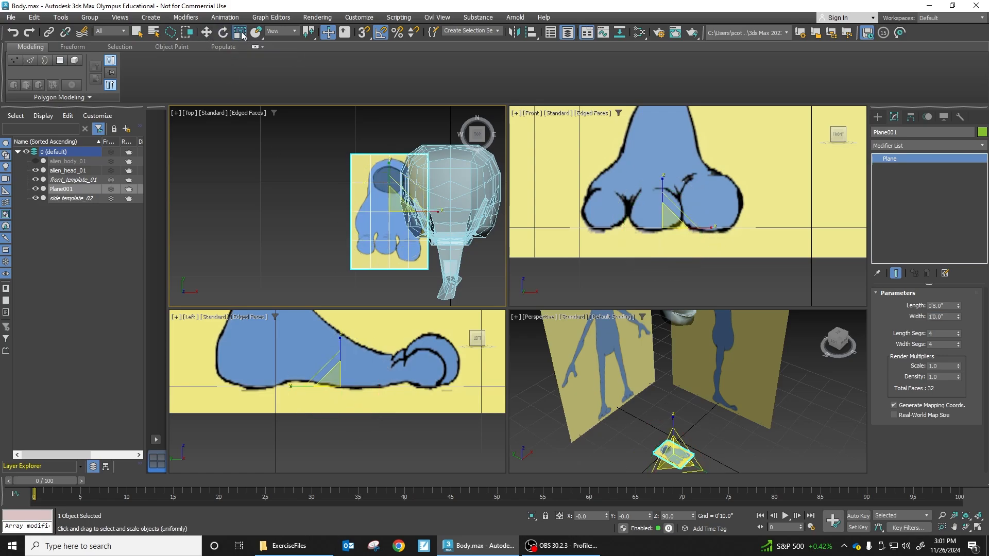
{"action": "left_click", "coordinate": [882, 116]}
{"action": "left_click", "coordinate": [894, 117]}
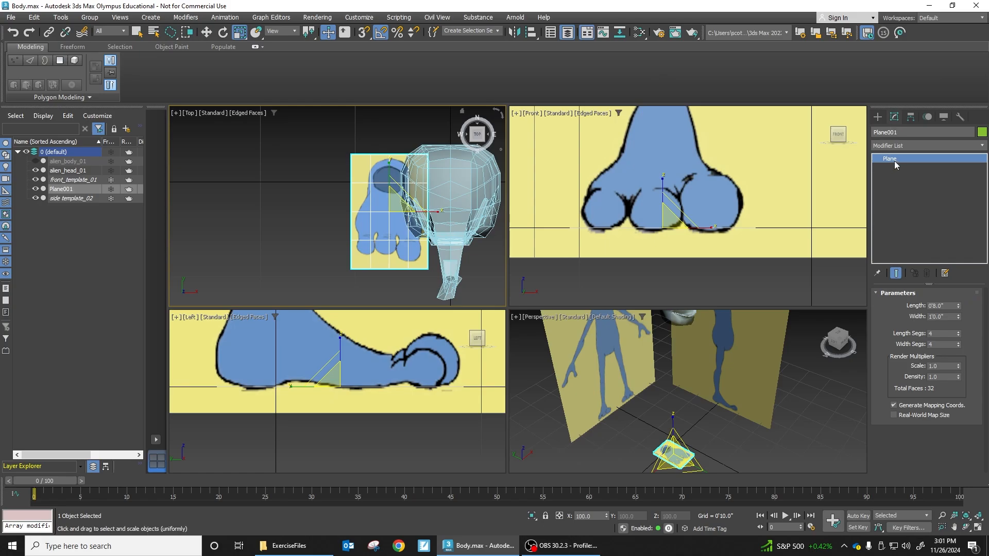
{"action": "left_click_drag", "start_coordinate": [959, 309], "coordinate": [960, 311]}
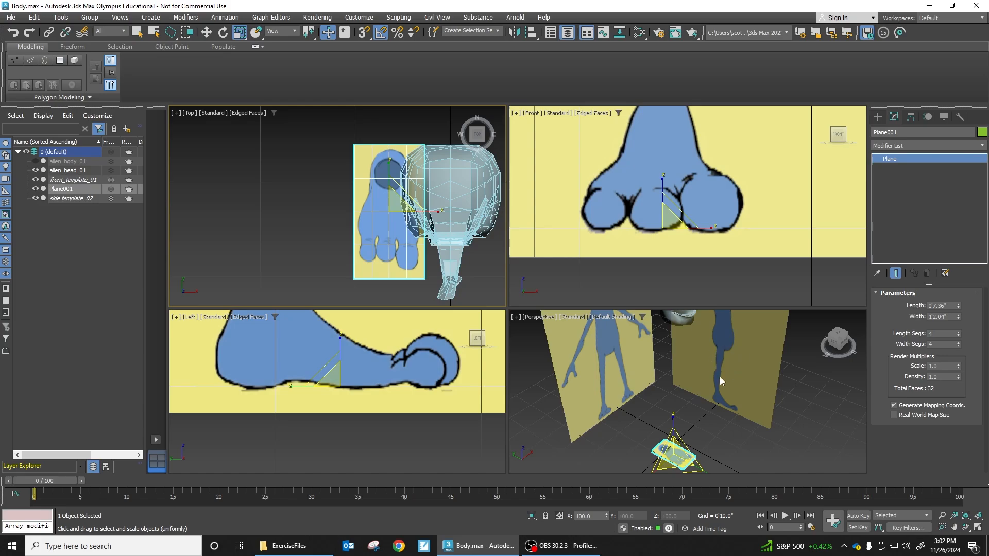
Step: Hide alien_head_01 so it does not cover the foot reference plane in the Top view
{"action": "right_click", "coordinate": [450, 181]}
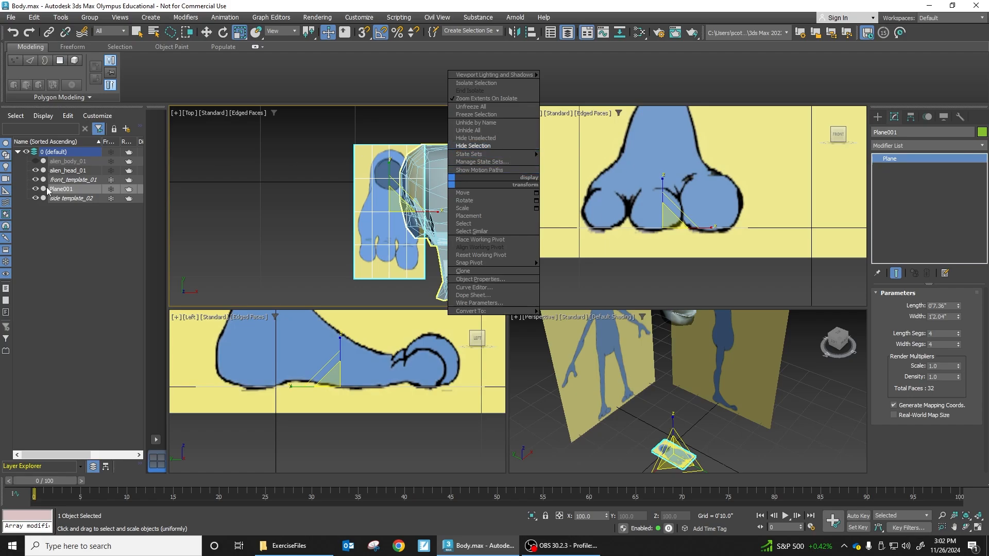
{"action": "left_click", "coordinate": [37, 171]}
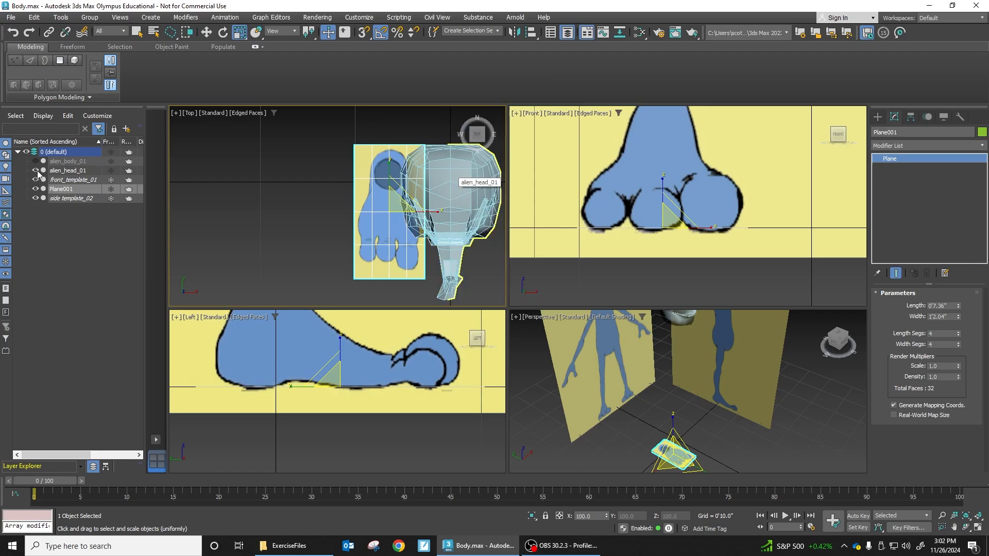
{"action": "left_click", "coordinate": [35, 170]}
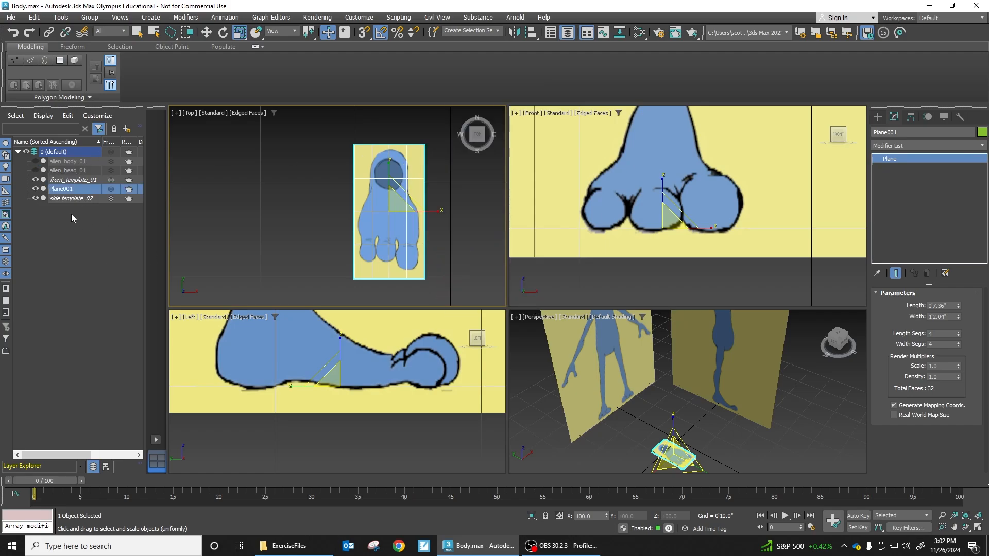
Step: Turn off Show Frozen in Gray in the foot reference plane's object properties
{"action": "left_click", "coordinate": [661, 447]}
{"action": "right_click", "coordinate": [663, 406]}
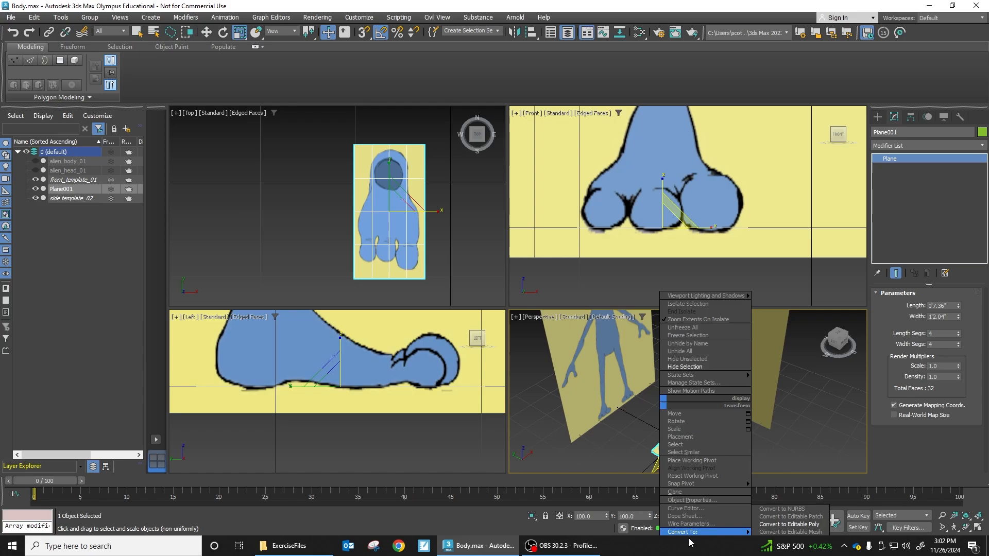
{"action": "left_click", "coordinate": [688, 501]}
{"action": "left_click", "coordinate": [404, 345]}
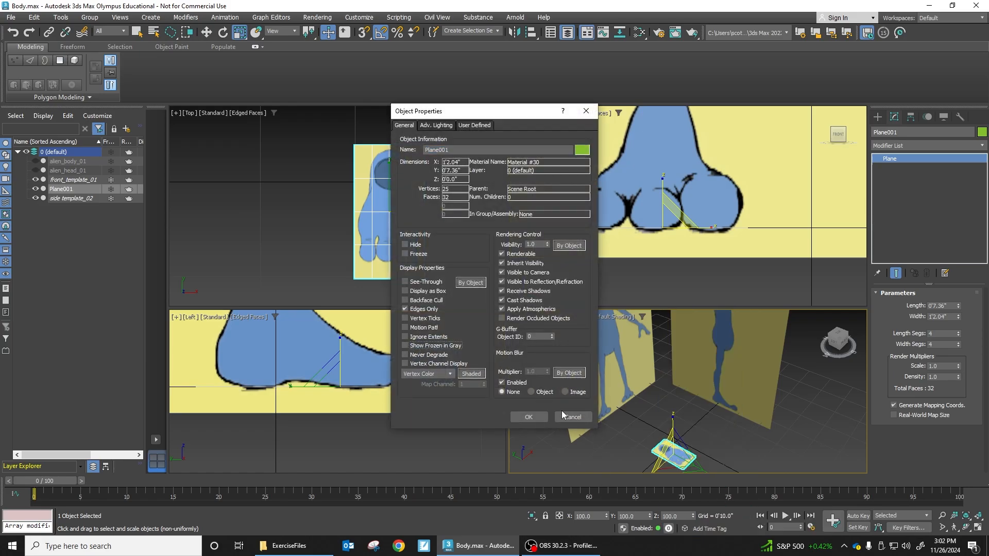
{"action": "left_click", "coordinate": [531, 417]}
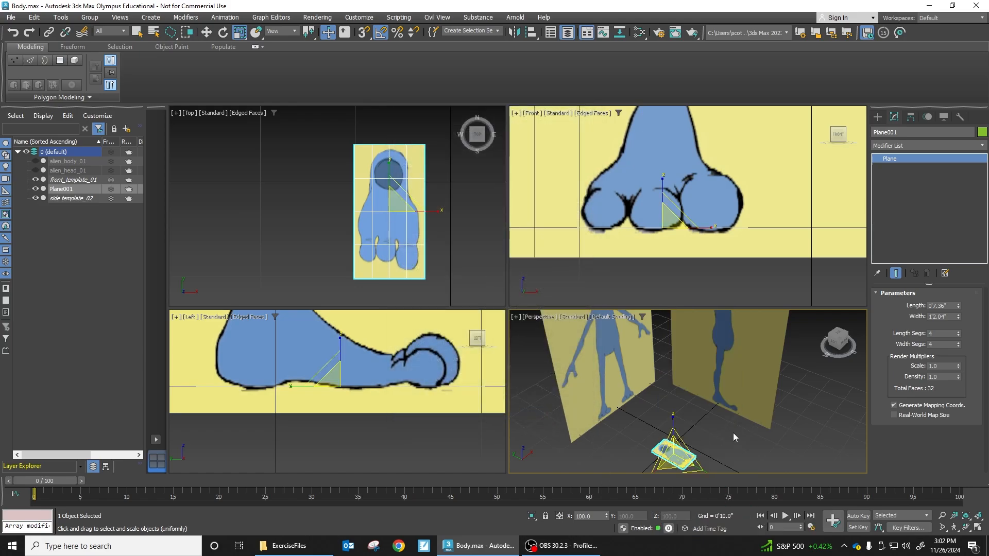
Step: Freeze the foot reference plane and rename it foot_template_01
{"action": "left_click", "coordinate": [111, 189]}
{"action": "right_click", "coordinate": [109, 190]}
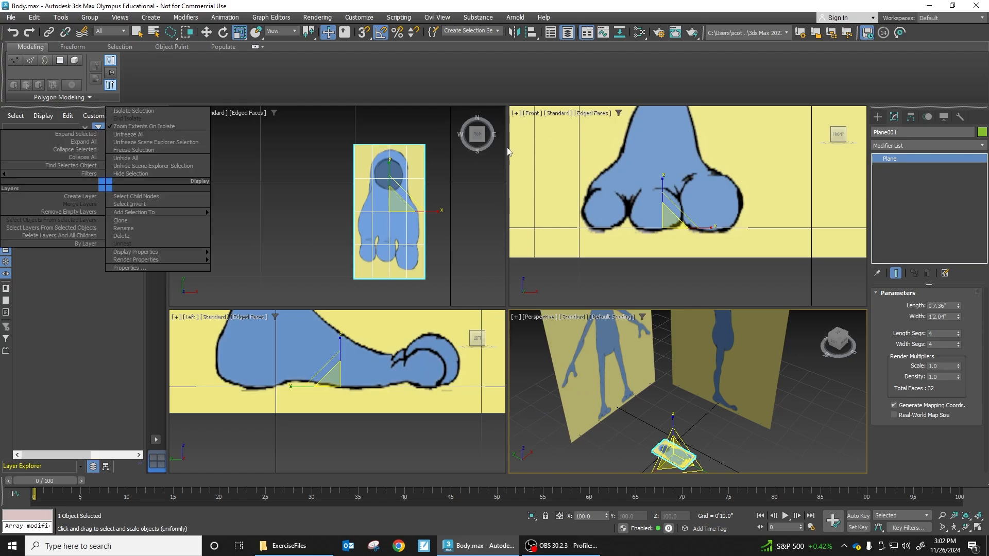
{"action": "left_click", "coordinate": [929, 135]}
{"action": "left_click", "coordinate": [913, 132]}
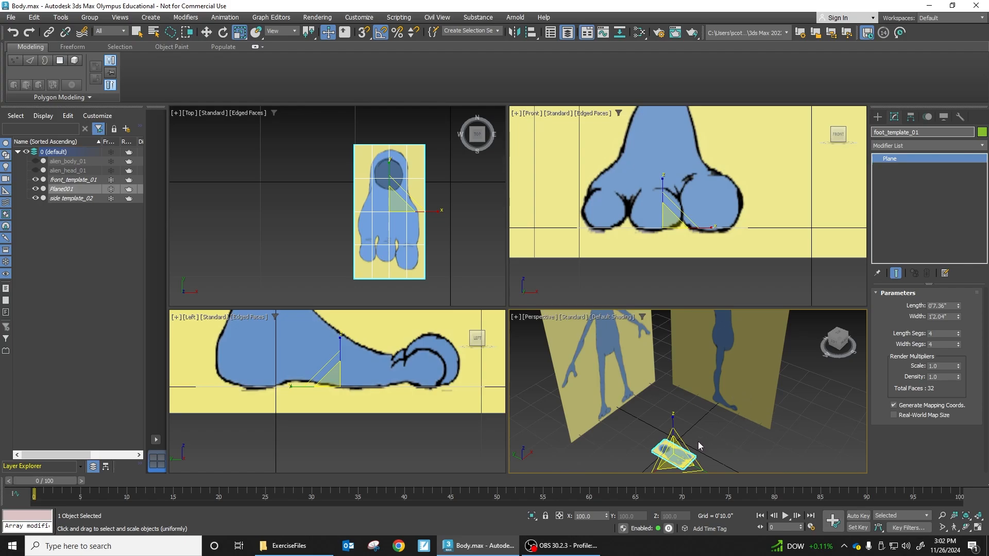
{"action": "left_click", "coordinate": [709, 425]}
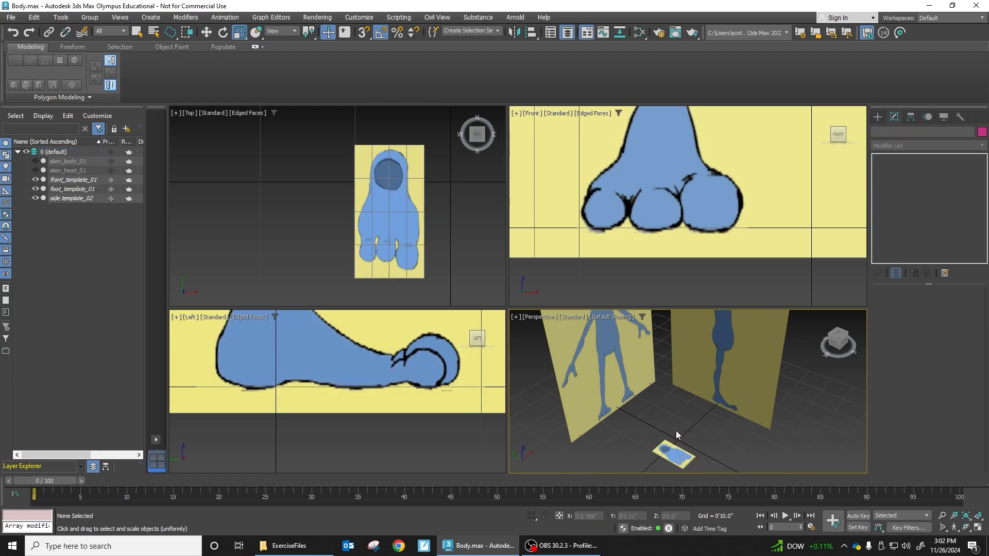
Step: Create a box over the foot template in the Top view, about 8.57" long, 5.31" wide and 2.49" high
{"action": "scroll", "coordinate": [357, 220], "scroll_direction": "down", "scroll_amount": 5}
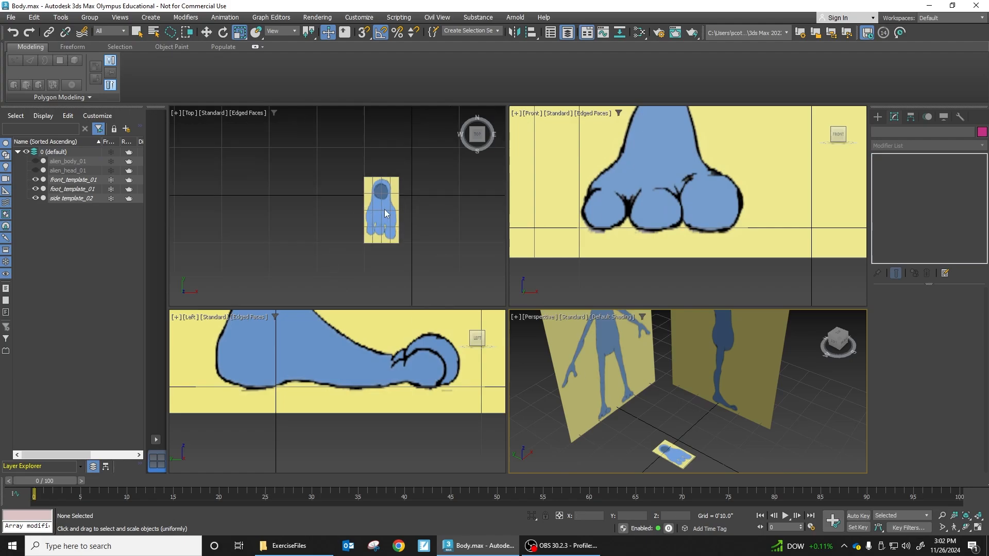
{"action": "middle_click_drag", "start_coordinate": [422, 216], "coordinate": [376, 221]}
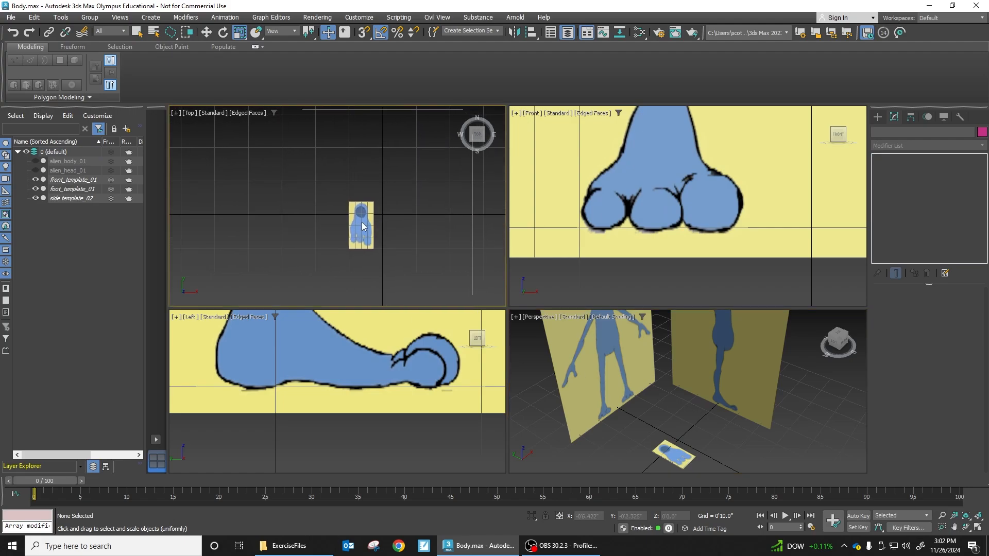
{"action": "scroll", "coordinate": [362, 221], "scroll_direction": "up", "scroll_amount": 2}
{"action": "left_click", "coordinate": [878, 117]}
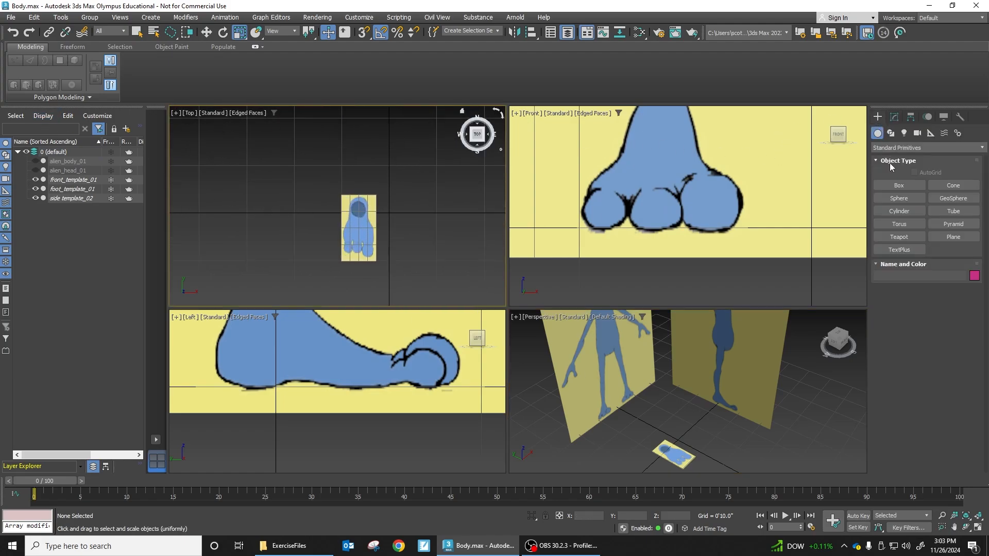
{"action": "left_click", "coordinate": [899, 185]}
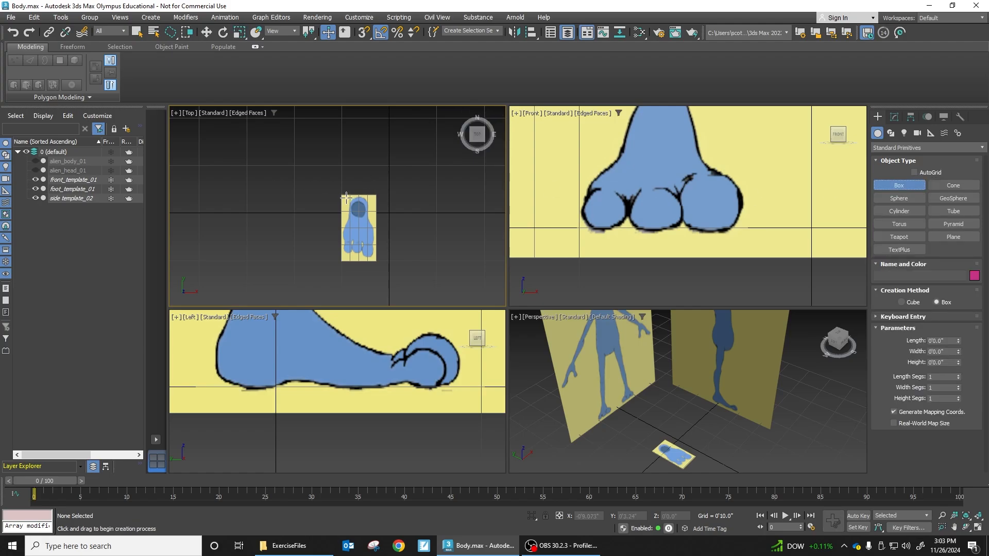
{"action": "left_click_drag", "start_coordinate": [345, 197], "coordinate": [371, 239]}
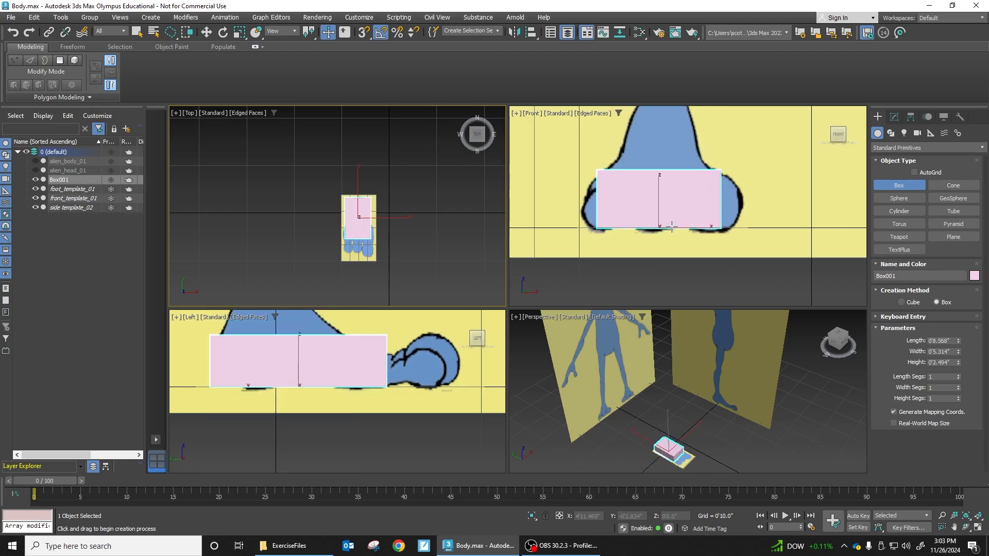
{"action": "left_click", "coordinate": [671, 226]}
Step: Lower the box's visibility in its object properties so the foot templates show through it
{"action": "scroll", "coordinate": [384, 231], "scroll_direction": "up", "scroll_amount": 4}
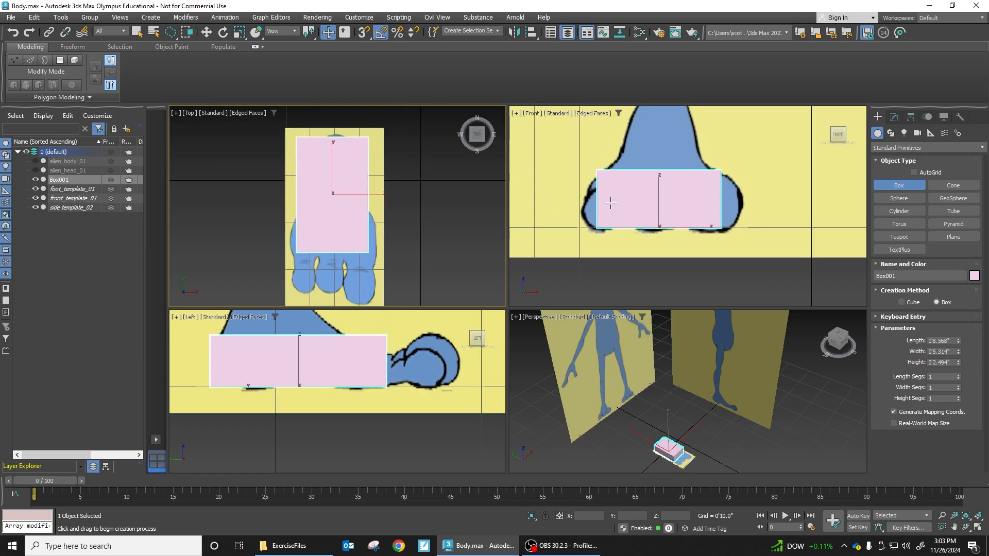
{"action": "key", "text": "r"}
{"action": "right_click", "coordinate": [338, 219]}
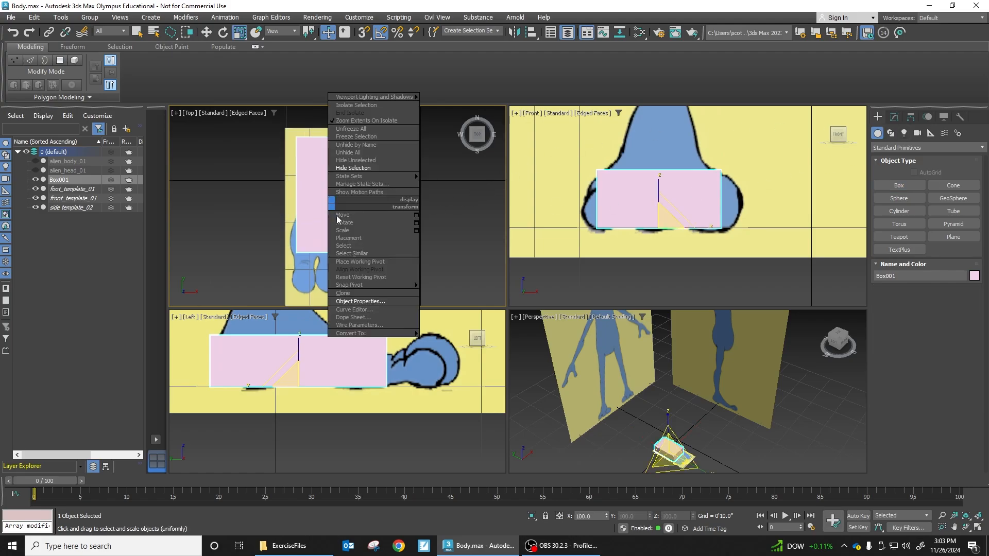
{"action": "left_click", "coordinate": [360, 301]}
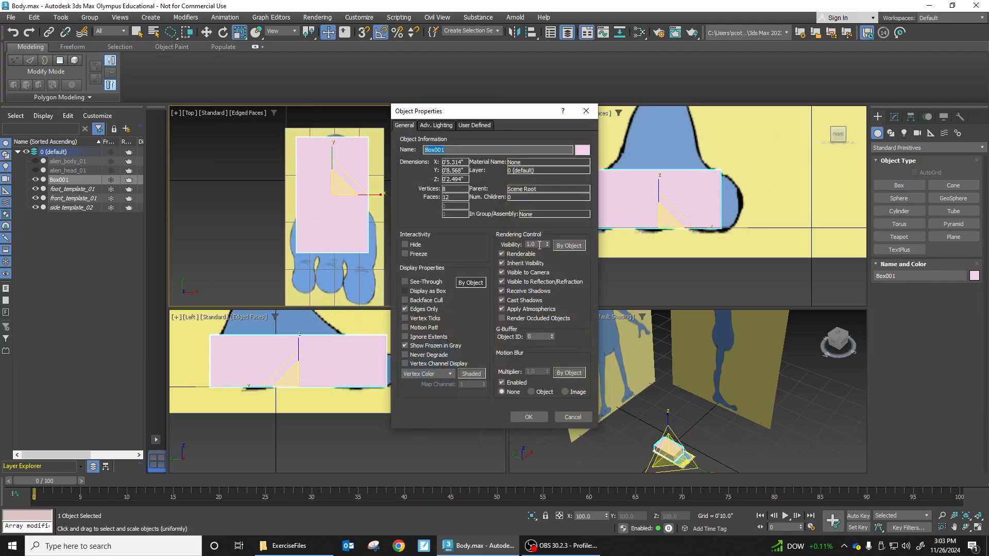
{"action": "right_click", "coordinate": [548, 243]}
{"action": "left_click", "coordinate": [529, 415]}
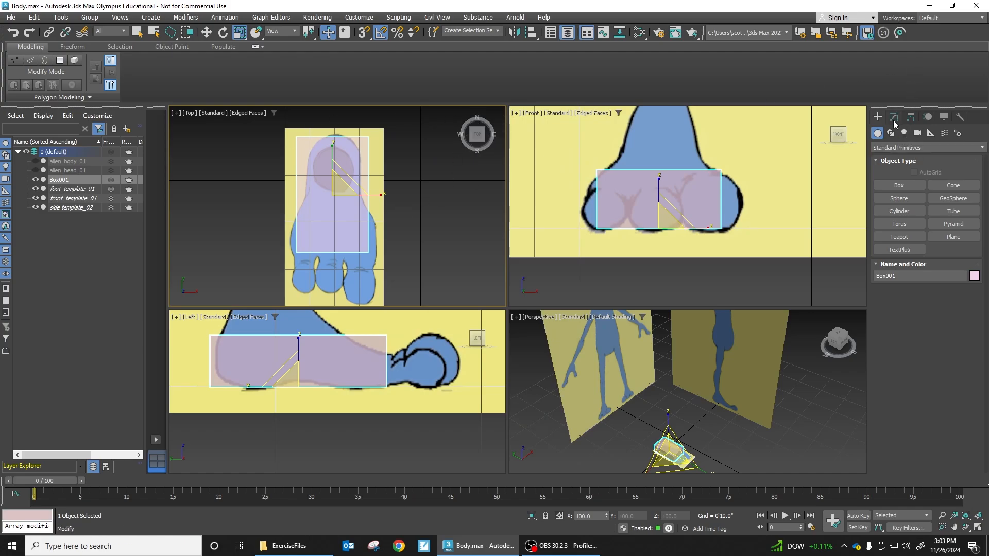
Step: Adjust the box to about 9.03" long, 7.24" wide and 2.77" high to enclose the foot behind the toes
{"action": "left_click", "coordinate": [205, 33]}
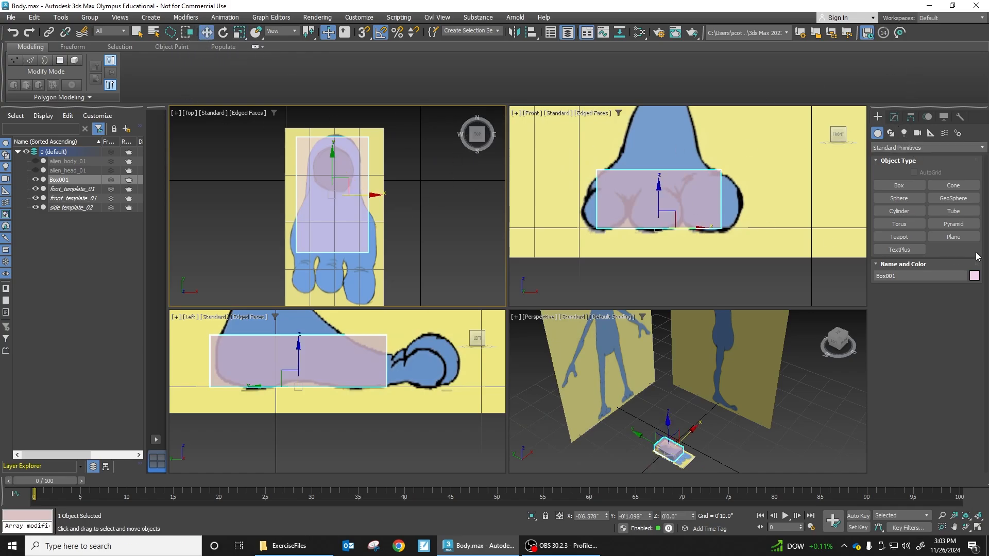
{"action": "left_click", "coordinate": [895, 117]}
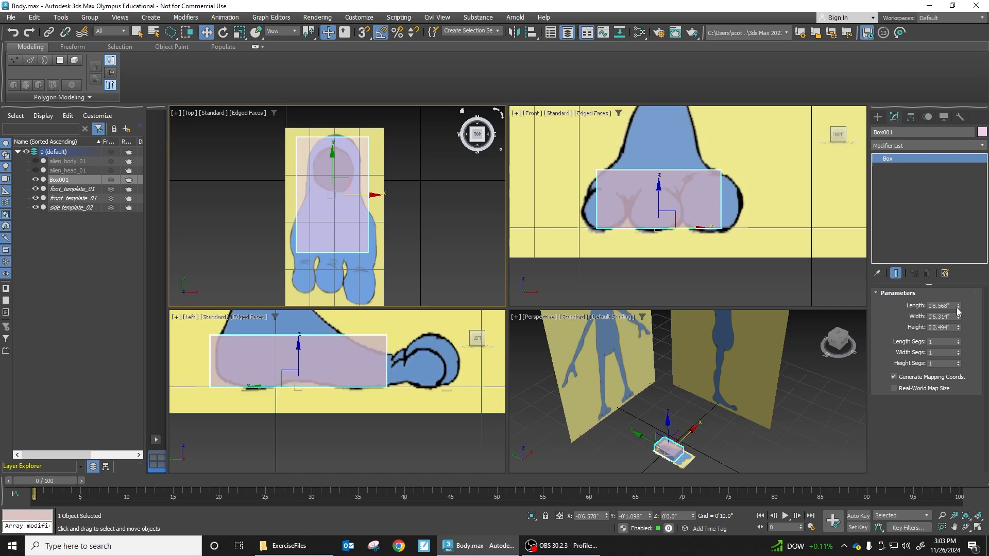
{"action": "left_click_drag", "start_coordinate": [958, 308], "coordinate": [958, 305]}
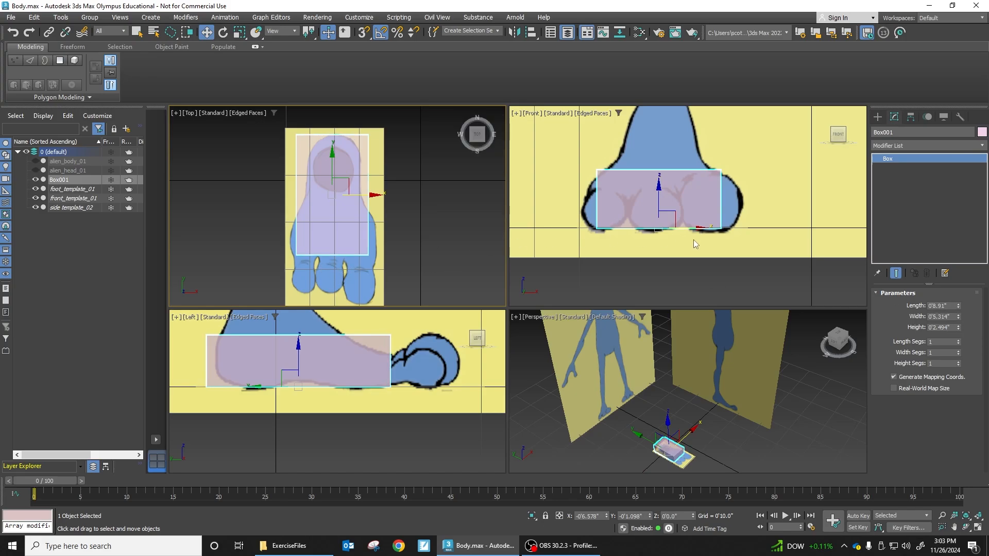
{"action": "mouse_move", "coordinate": [957, 308]}
{"action": "left_mouse_down"}
{"action": "mouse_move", "coordinate": [951, 316]}
{"action": "mouse_move", "coordinate": [960, 288]}
{"action": "left_mouse_up"}
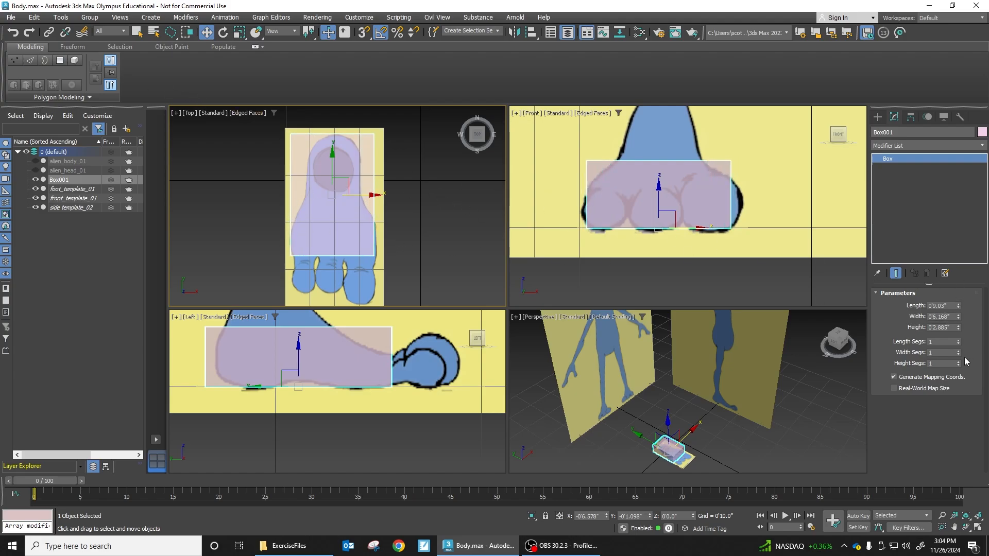
{"action": "left_click_drag", "start_coordinate": [958, 317], "coordinate": [959, 310]}
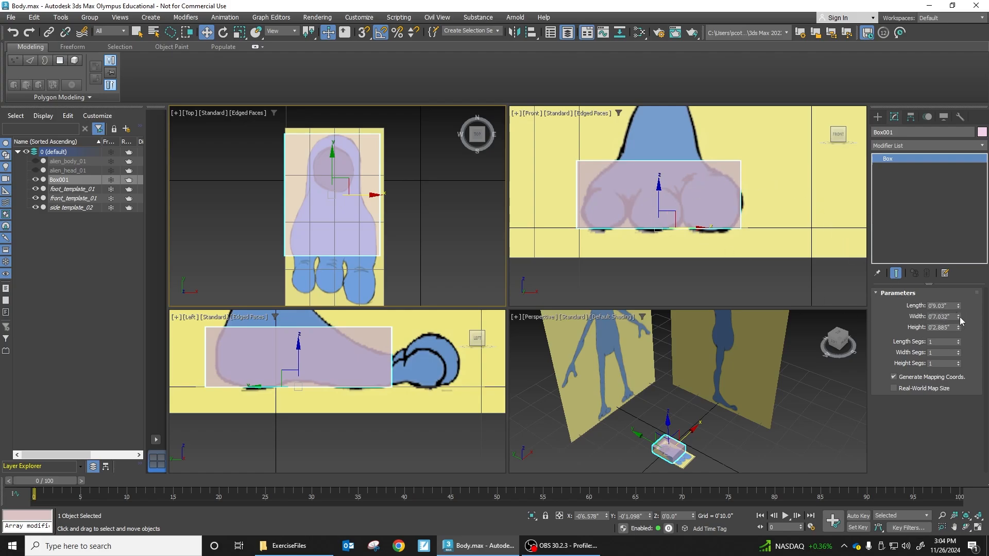
{"action": "left_click_drag", "start_coordinate": [959, 318], "coordinate": [959, 329]}
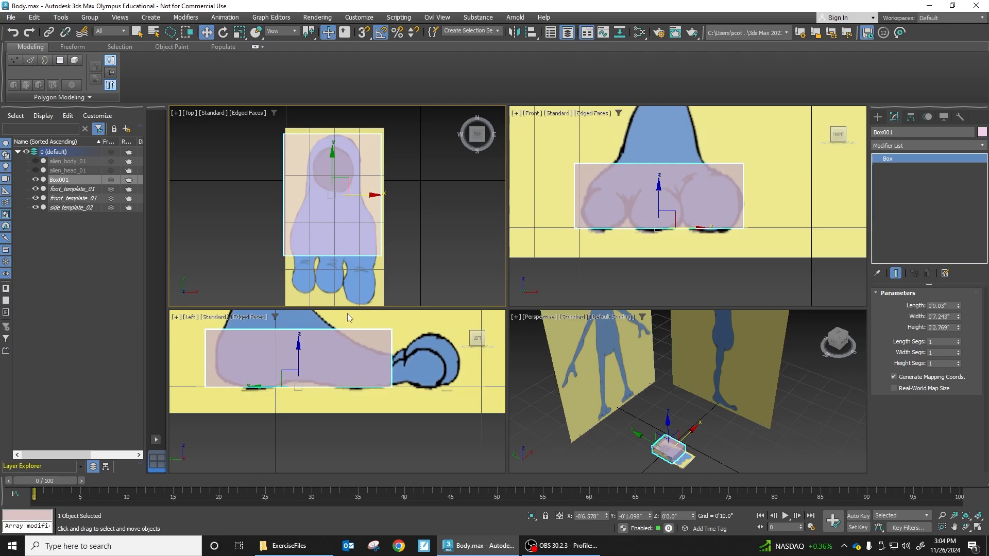
Step: Convert the foot box to an Editable Poly
{"action": "middle_click_drag", "start_coordinate": [407, 355], "coordinate": [432, 413]}
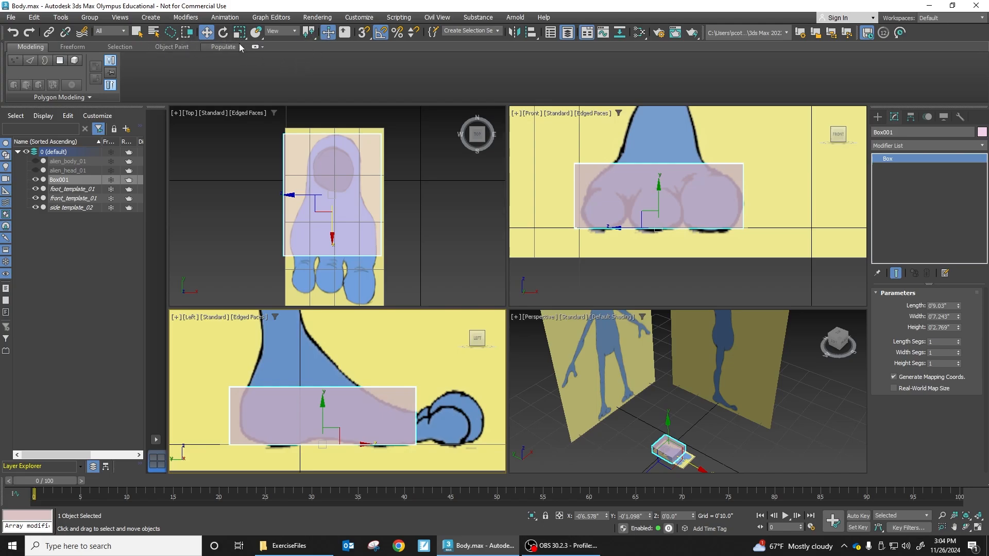
{"action": "right_click", "coordinate": [367, 412]}
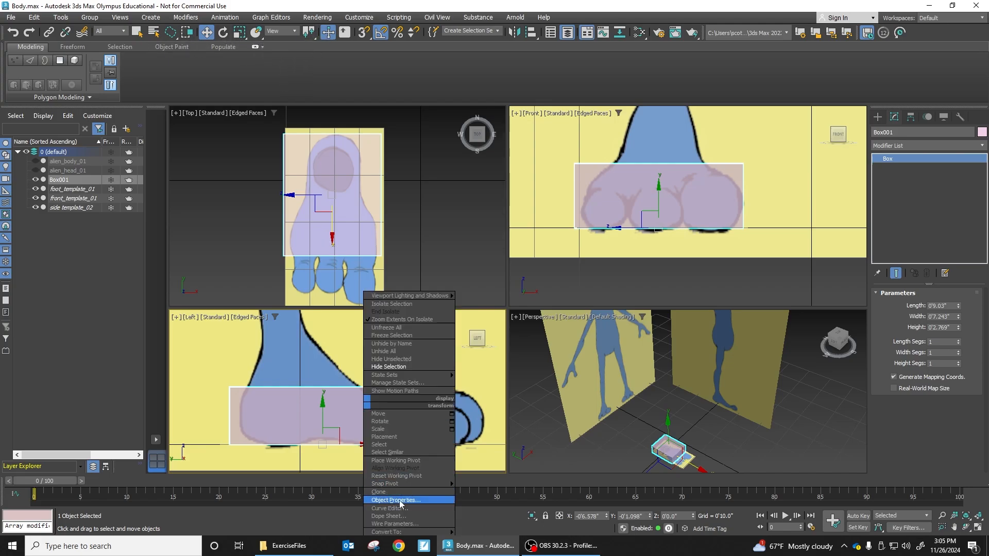
{"action": "mouse_move", "coordinate": [403, 533]}
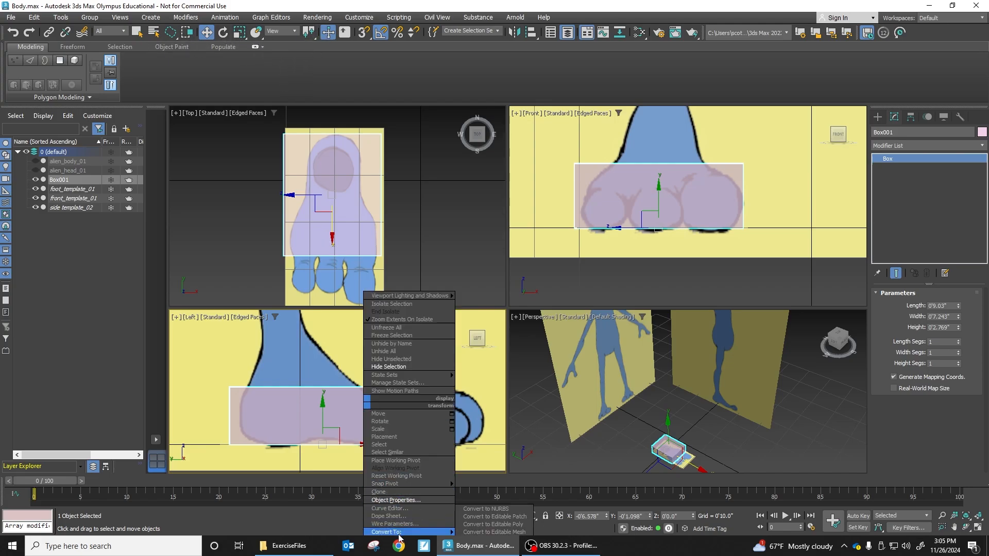
{"action": "left_click", "coordinate": [493, 524]}
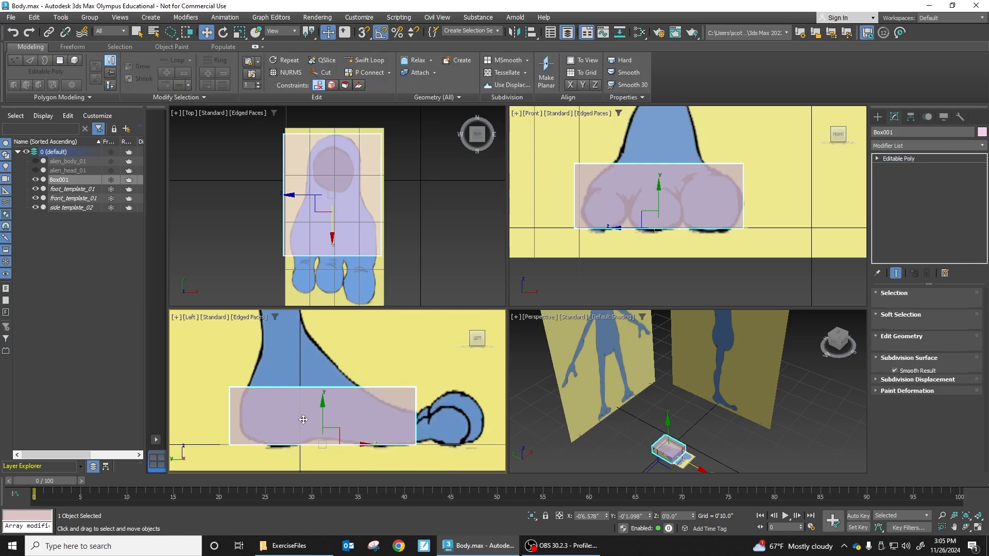
Step: Add two lengthwise edge loops in line with the toe gaps and three crosswise loops across the foot box with Swift Loop
{"action": "left_click", "coordinate": [370, 60]}
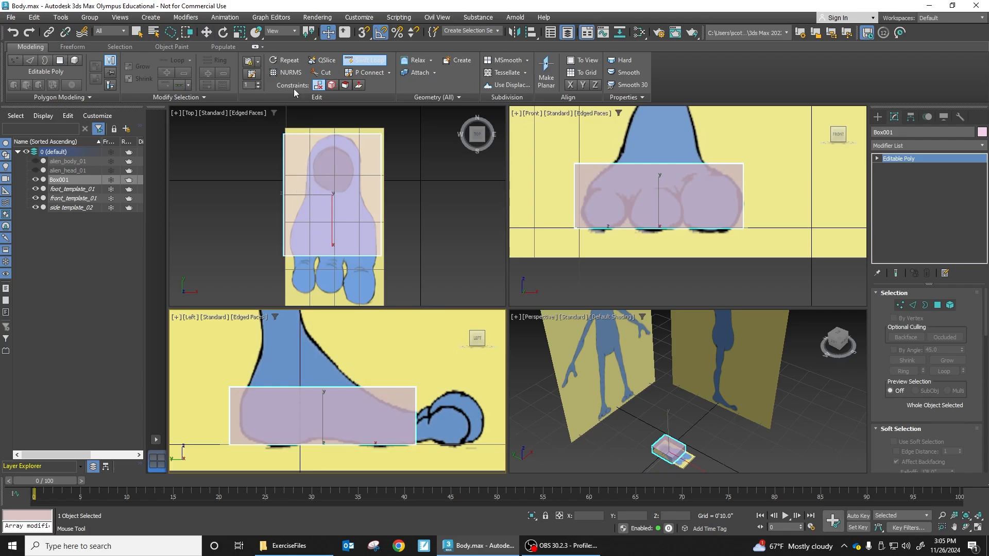
{"action": "left_click", "coordinate": [245, 113]}
{"action": "key", "text": "Escape"}
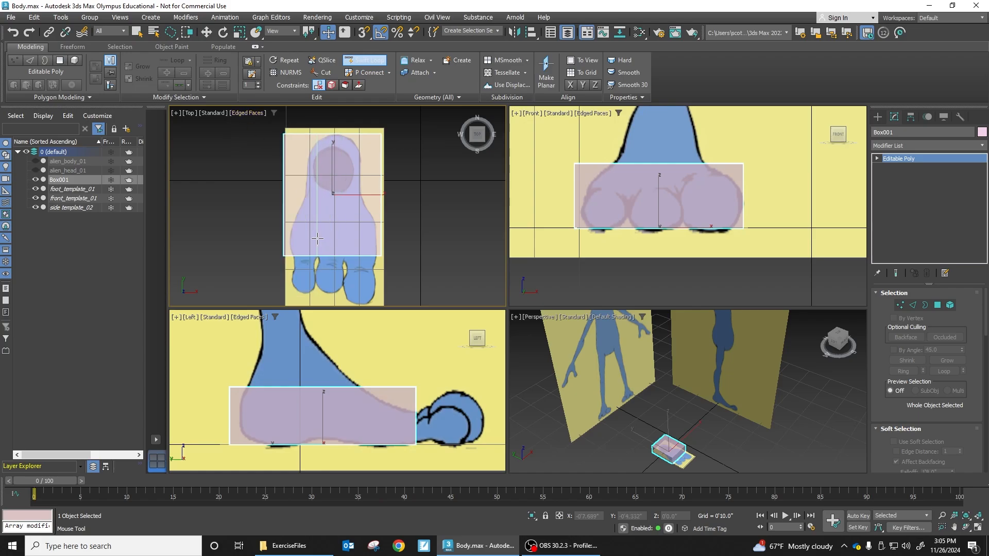
{"action": "left_click", "coordinate": [348, 240]}
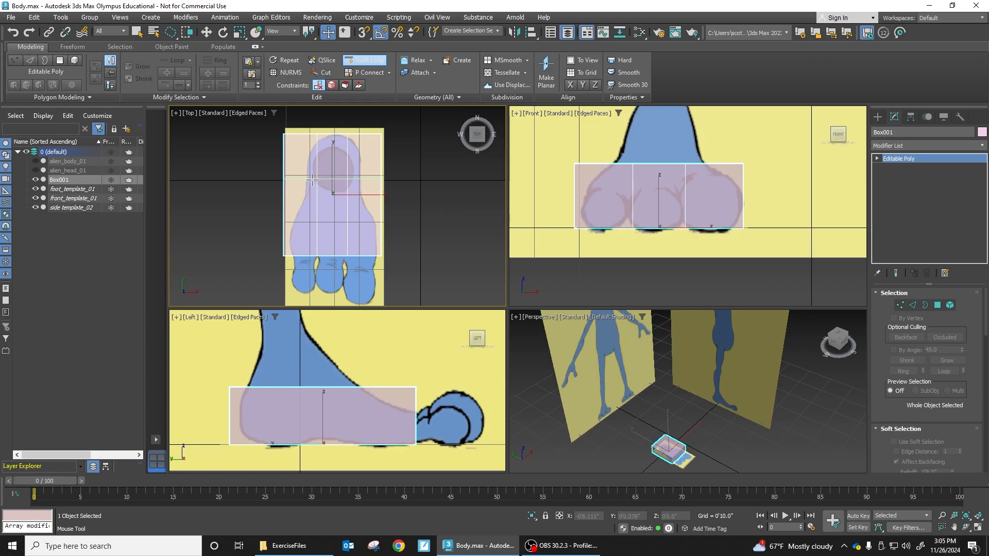
{"action": "left_click", "coordinate": [314, 244]}
{"action": "left_click", "coordinate": [320, 222]}
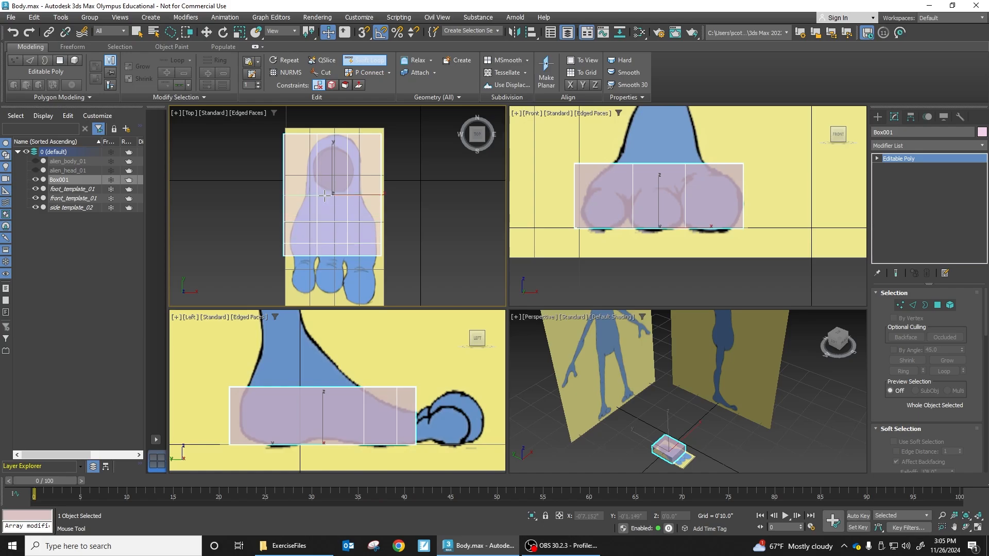
{"action": "left_click", "coordinate": [325, 194]}
Step: Move the +X side vertices of the crosswise loop nearest the heel inward about 1.5" to the foot outline in the Top view
{"action": "left_click", "coordinate": [899, 305]}
{"action": "scroll", "coordinate": [412, 198], "scroll_direction": "up", "scroll_amount": 3}
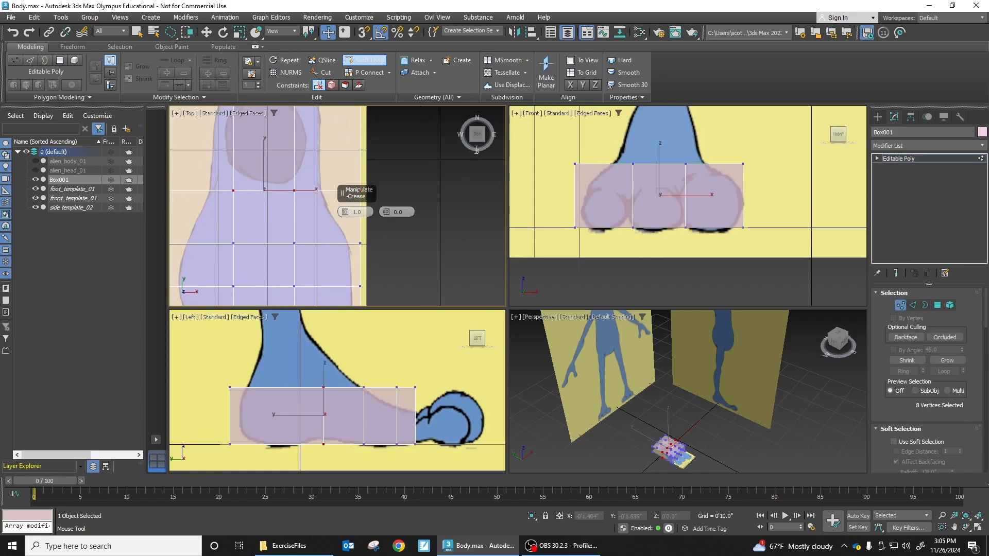
{"action": "scroll", "coordinate": [386, 212], "scroll_direction": "down", "scroll_amount": 2}
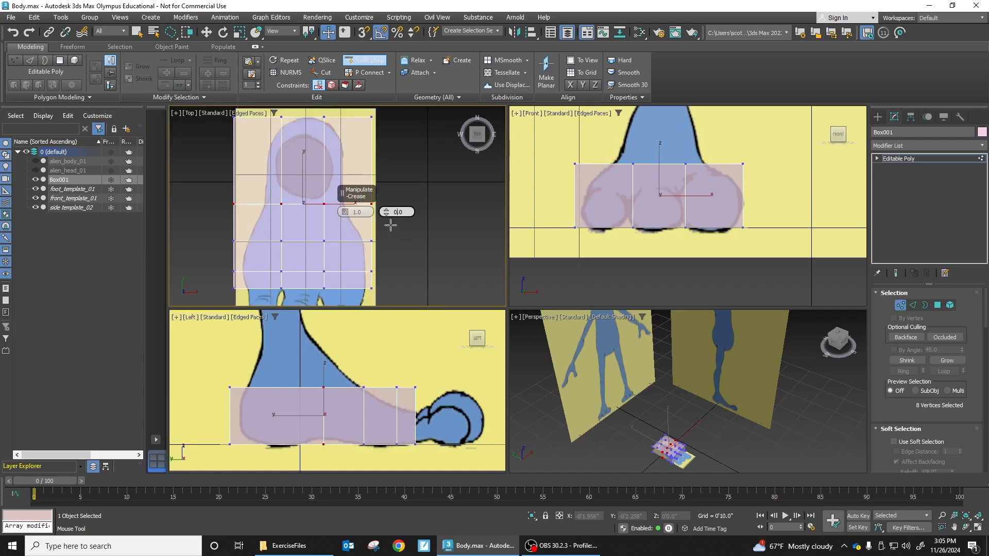
{"action": "left_click", "coordinate": [206, 32]}
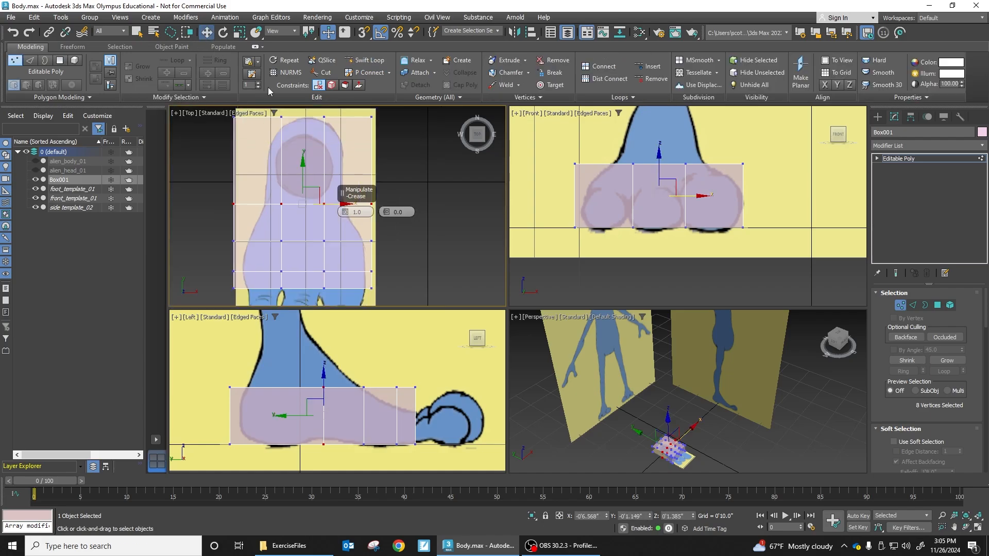
{"action": "left_click", "coordinate": [395, 229]}
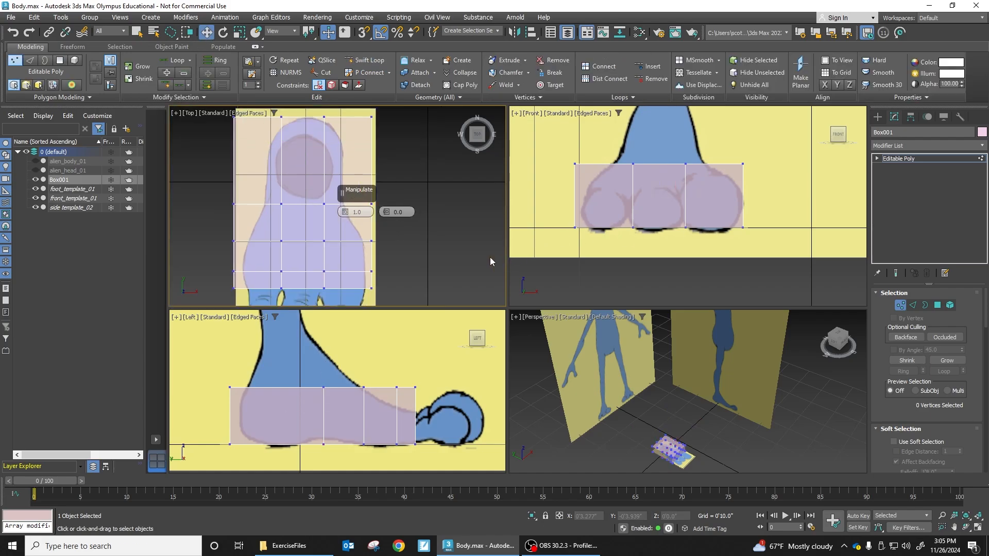
{"action": "left_click", "coordinate": [371, 204]}
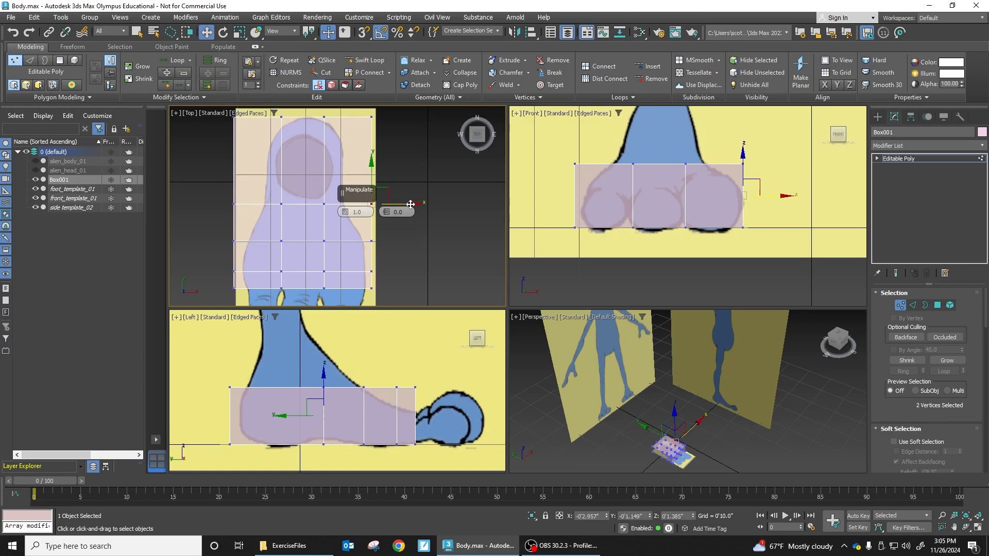
{"action": "left_click_drag", "start_coordinate": [413, 205], "coordinate": [386, 205]}
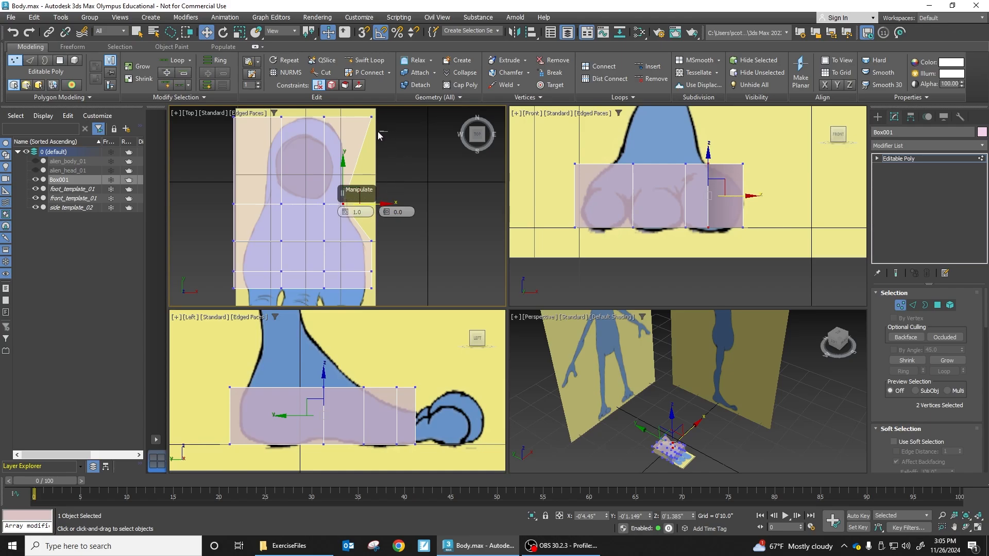
Step: Move the heel end's +X corner inward about 1.4" and the -X side vertices of the heel end and nearest crosswise loop inward about 1.5"
{"action": "mouse_move", "coordinate": [378, 133]}
{"action": "left_mouse_down"}
{"action": "mouse_move", "coordinate": [363, 110]}
{"action": "mouse_move", "coordinate": [388, 119]}
{"action": "mouse_move", "coordinate": [380, 120]}
{"action": "left_mouse_up"}
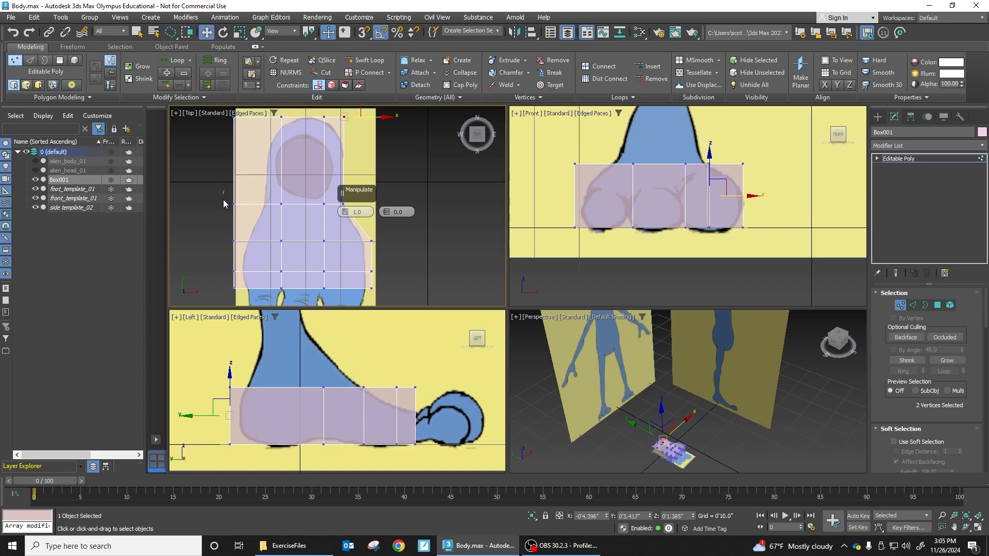
{"action": "left_click_drag", "start_coordinate": [223, 200], "coordinate": [301, 205]}
{"action": "mouse_move", "coordinate": [244, 128]}
{"action": "left_mouse_down"}
{"action": "mouse_move", "coordinate": [238, 114]}
{"action": "mouse_move", "coordinate": [241, 128]}
{"action": "mouse_move", "coordinate": [302, 122]}
{"action": "left_mouse_up"}
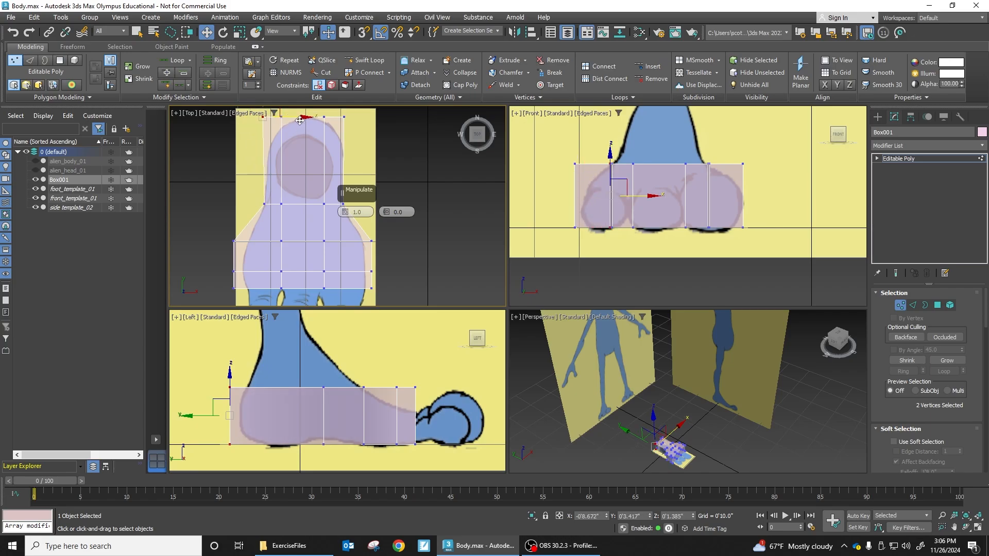
Step: Move both side vertex pairs of the middle crosswise loop inward to the foot outline in the Top view
{"action": "mouse_move", "coordinate": [232, 232]}
{"action": "left_mouse_down"}
{"action": "mouse_move", "coordinate": [225, 249]}
{"action": "mouse_move", "coordinate": [243, 233]}
{"action": "left_mouse_up"}
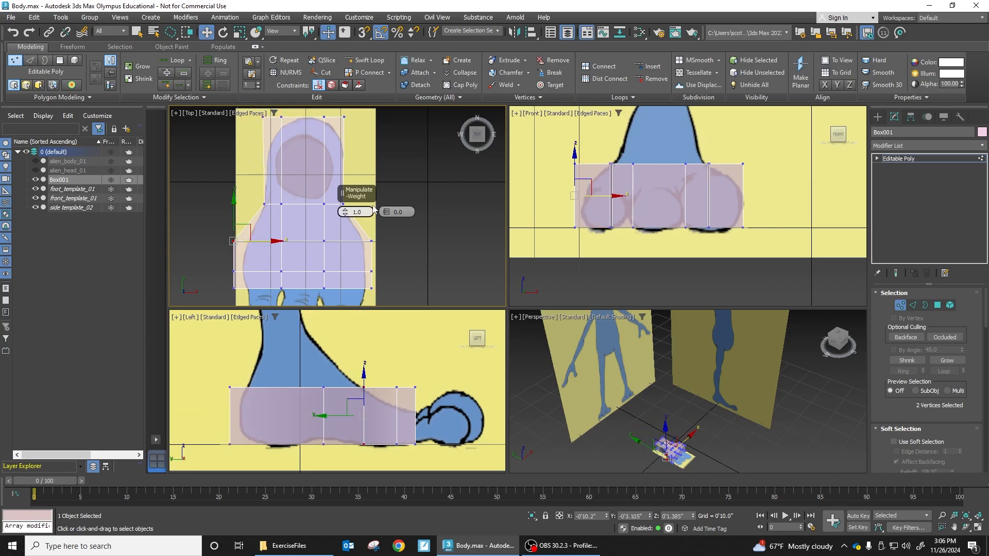
{"action": "middle_click_drag", "start_coordinate": [407, 250], "coordinate": [422, 239]}
{"action": "left_click", "coordinate": [420, 240]}
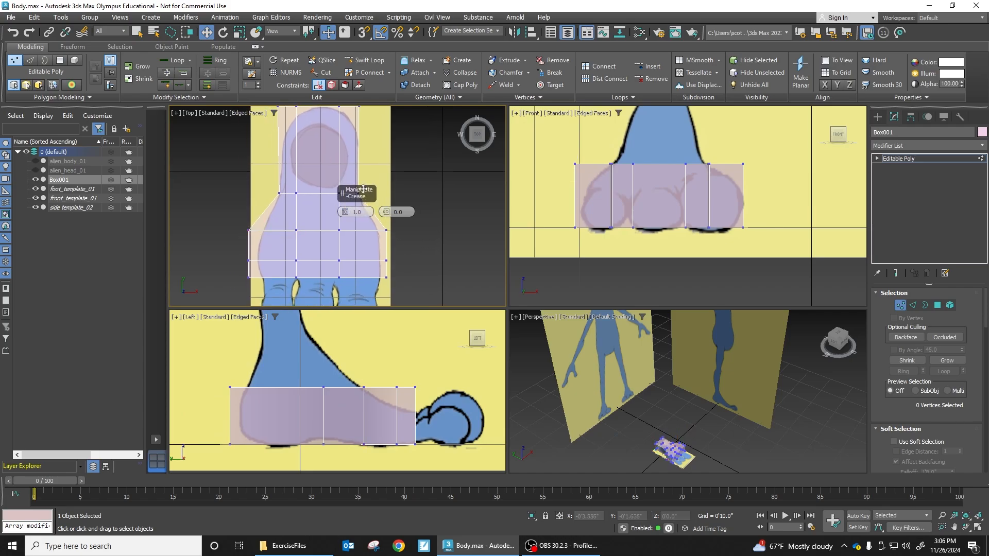
{"action": "left_click_drag", "start_coordinate": [354, 192], "coordinate": [442, 264]}
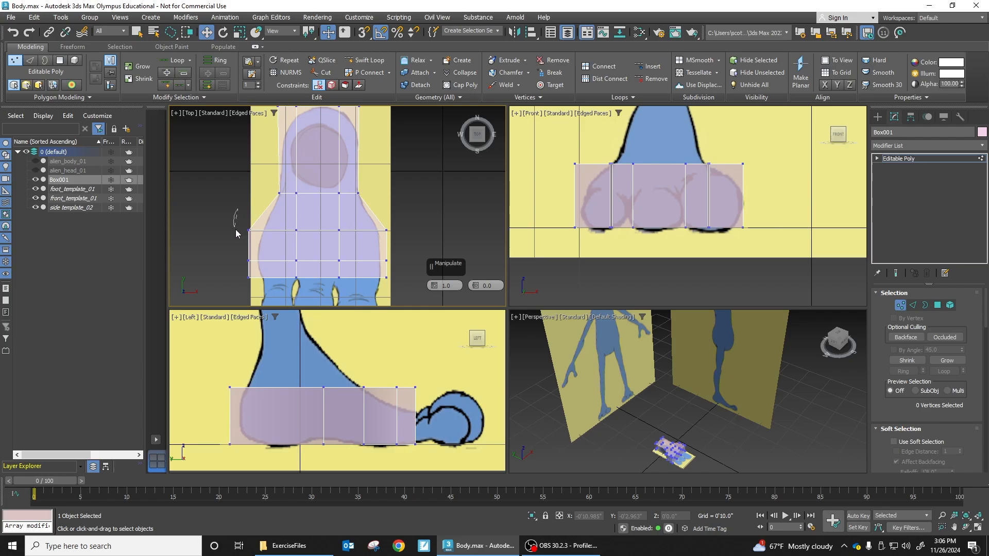
{"action": "left_click_drag", "start_coordinate": [256, 212], "coordinate": [304, 232]}
{"action": "left_click_drag", "start_coordinate": [381, 242], "coordinate": [405, 233]}
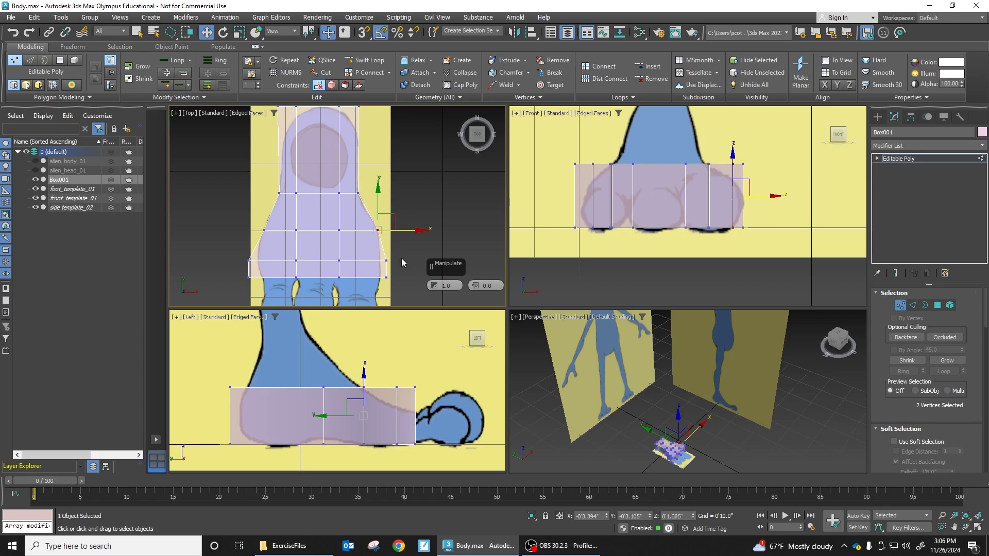
Step: Move both sides' vertices of the toe end and its nearest crosswise loop inward about 0.5" to the foot outline in the Top view
{"action": "left_click_drag", "start_coordinate": [386, 278], "coordinate": [377, 278]}
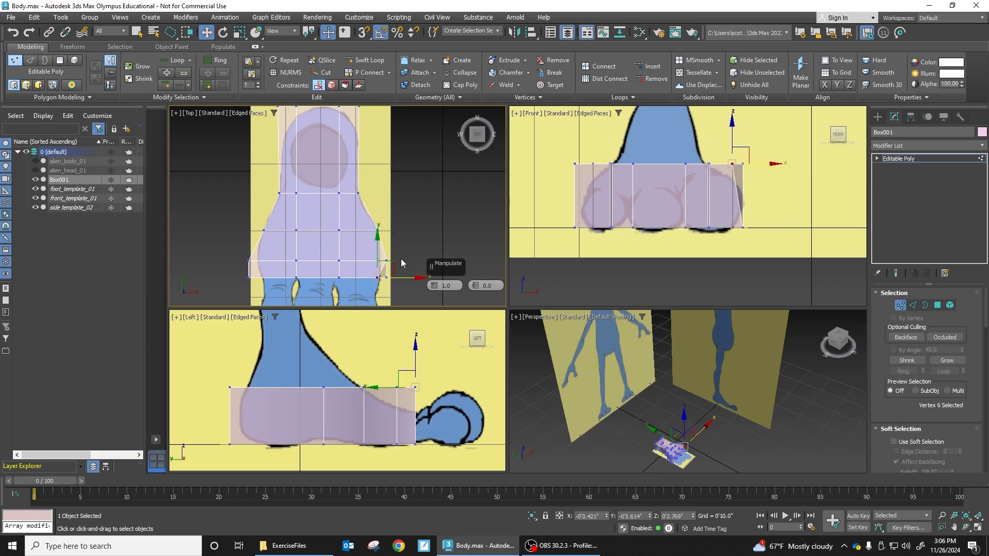
{"action": "key", "text": "ctrl+z"}
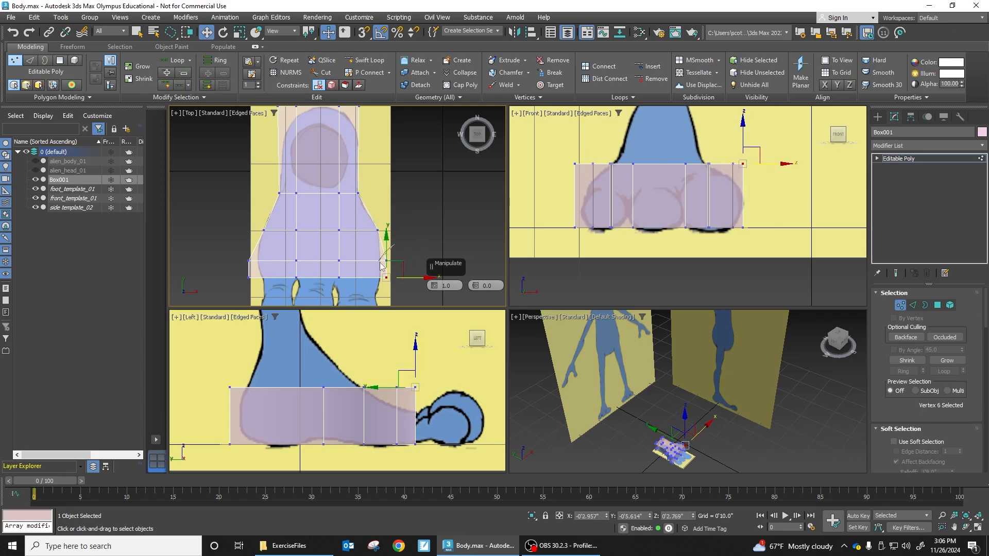
{"action": "left_click_drag", "start_coordinate": [379, 257], "coordinate": [408, 278]}
{"action": "left_click_drag", "start_coordinate": [241, 261], "coordinate": [297, 260]}
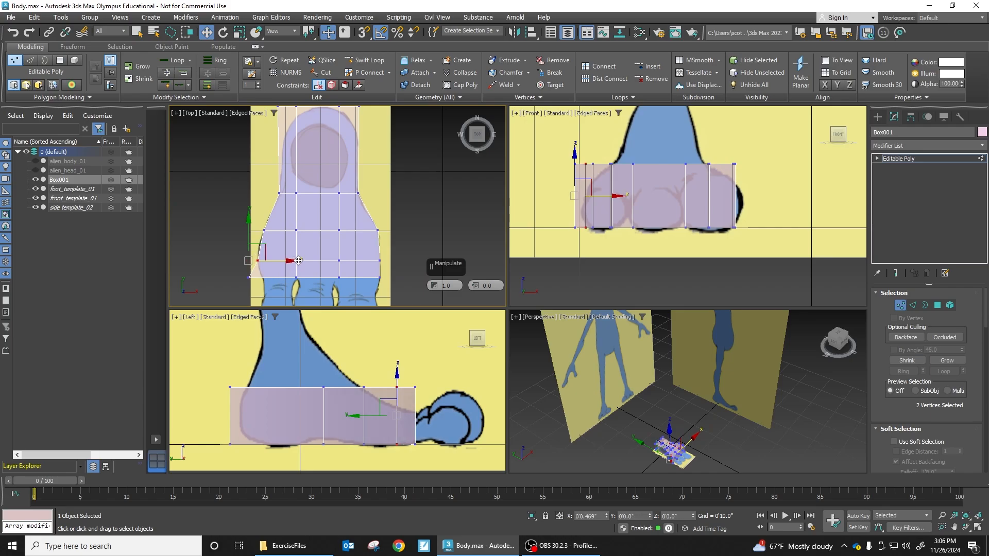
{"action": "left_click_drag", "start_coordinate": [244, 275], "coordinate": [305, 277]}
{"action": "key", "text": "ctrl+z"}
{"action": "left_click", "coordinate": [339, 278]}
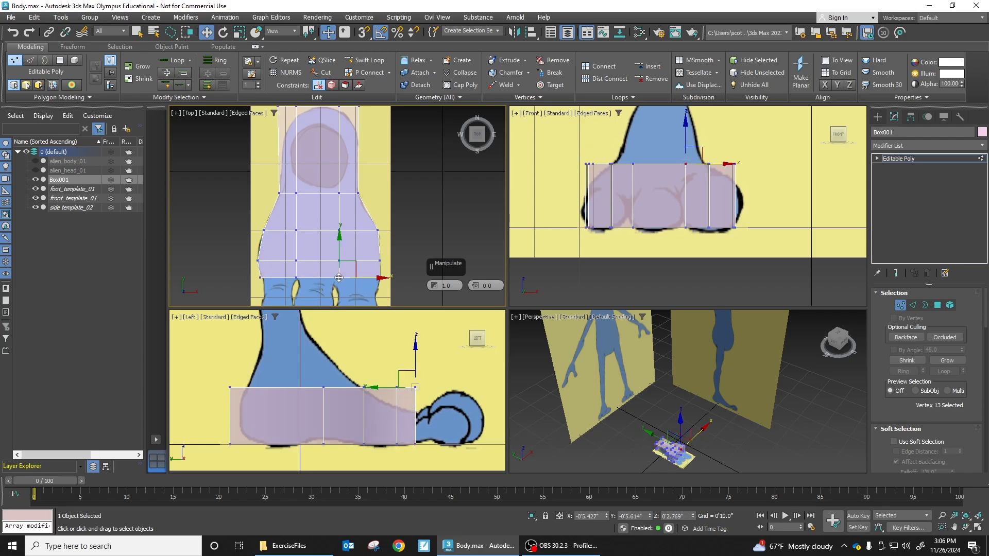
Step: Round the heel in the Top view by moving its outer corner vertices toward the toes, about 1.3" on +X and 1.4" on -X
{"action": "middle_click_drag", "start_coordinate": [357, 140], "coordinate": [382, 184]}
{"action": "left_click_drag", "start_coordinate": [380, 171], "coordinate": [355, 197]}
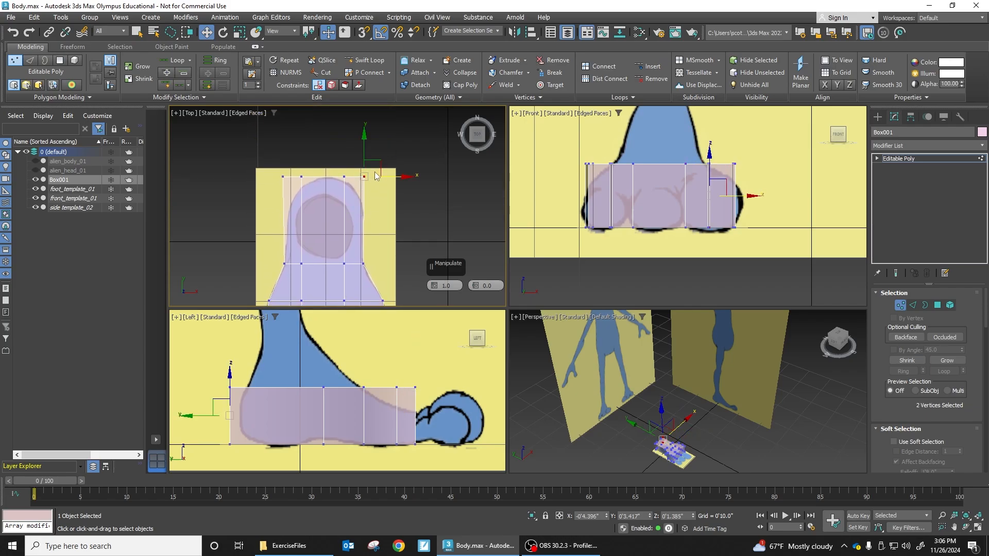
{"action": "left_click_drag", "start_coordinate": [361, 168], "coordinate": [361, 169]}
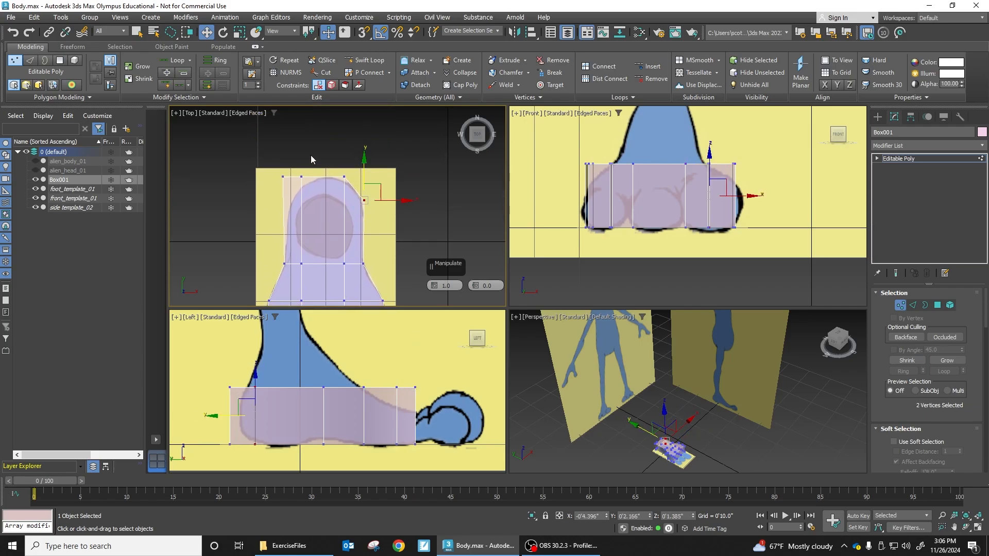
{"action": "mouse_move", "coordinate": [272, 174]}
{"action": "left_mouse_down"}
{"action": "mouse_move", "coordinate": [295, 172]}
{"action": "mouse_move", "coordinate": [282, 157]}
{"action": "mouse_move", "coordinate": [294, 184]}
{"action": "mouse_move", "coordinate": [303, 174]}
{"action": "left_mouse_up"}
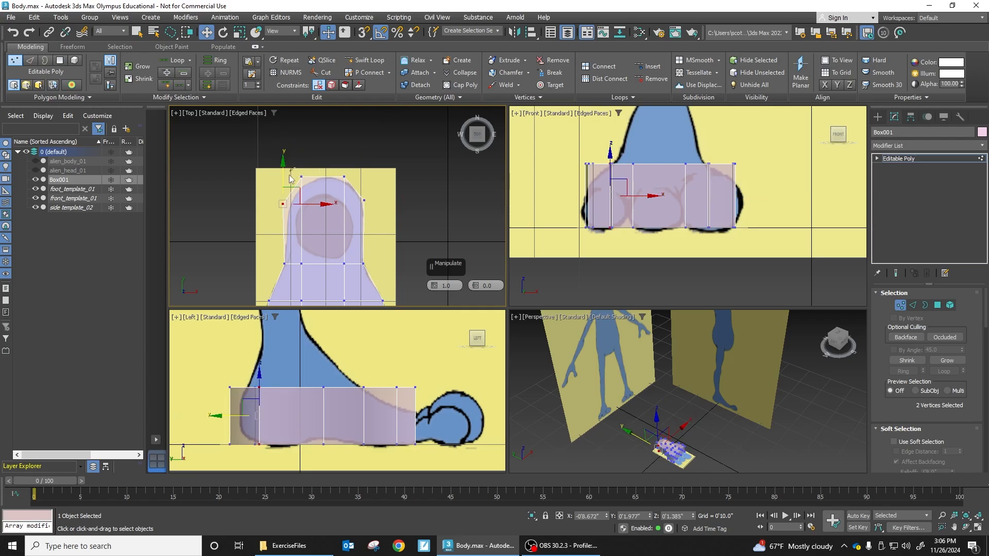
Step: Nudge the -X inner heel-end vertices slightly and the -X outer heel corner vertices inward about 0.1" to follow the outline
{"action": "left_click", "coordinate": [302, 176]}
{"action": "mouse_move", "coordinate": [331, 177]}
{"action": "left_mouse_down"}
{"action": "mouse_move", "coordinate": [340, 177]}
{"action": "mouse_move", "coordinate": [330, 177]}
{"action": "left_mouse_up"}
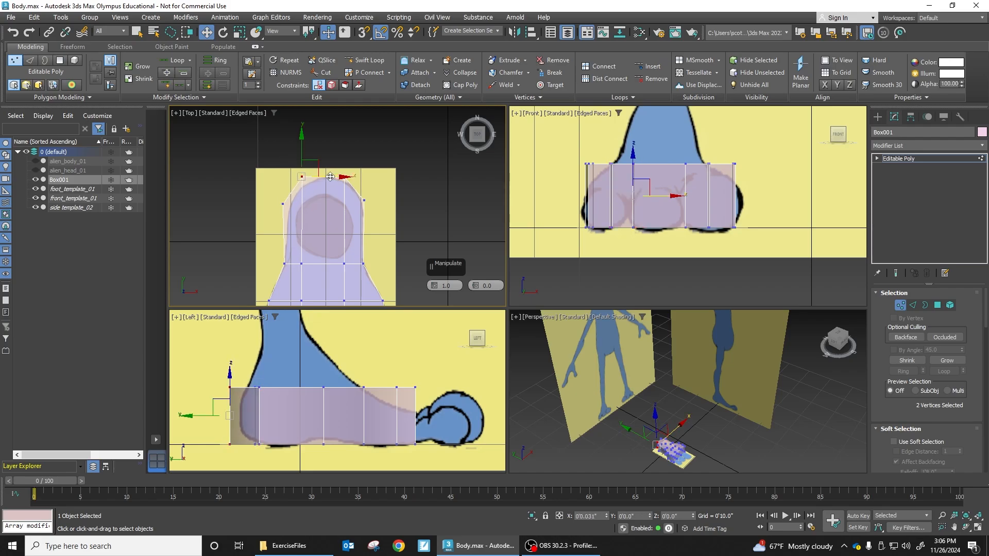
{"action": "left_click_drag", "start_coordinate": [302, 144], "coordinate": [308, 145]}
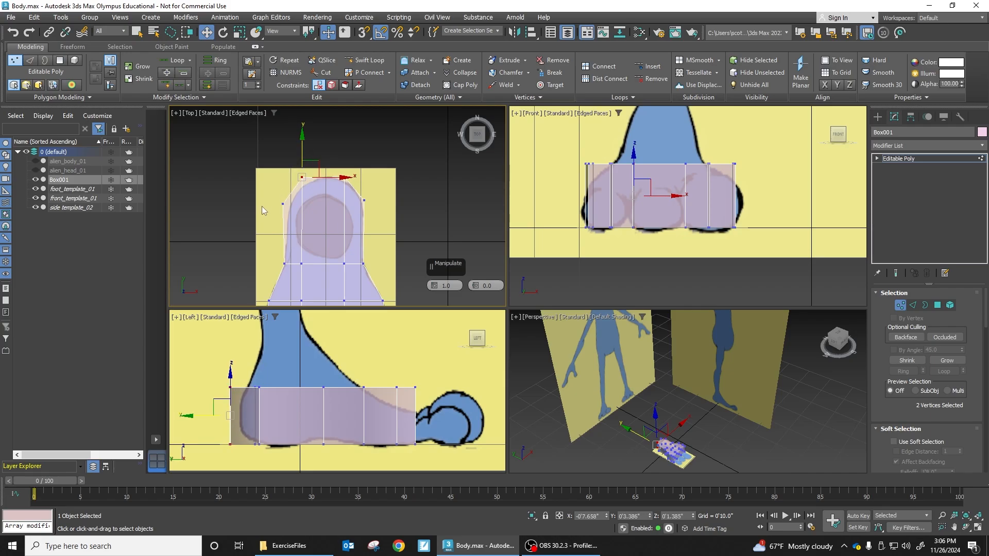
{"action": "left_click", "coordinate": [283, 203]}
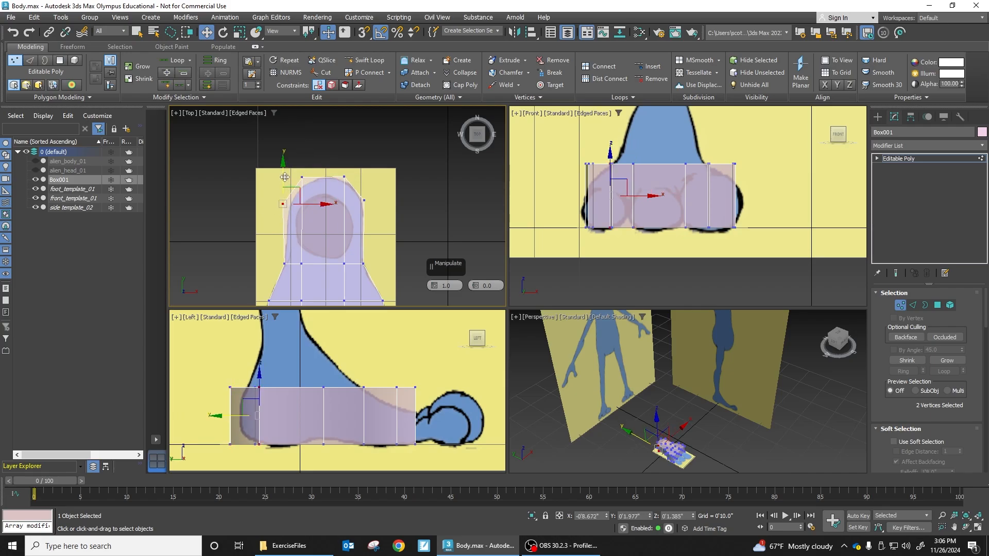
{"action": "left_click_drag", "start_coordinate": [312, 205], "coordinate": [309, 204]}
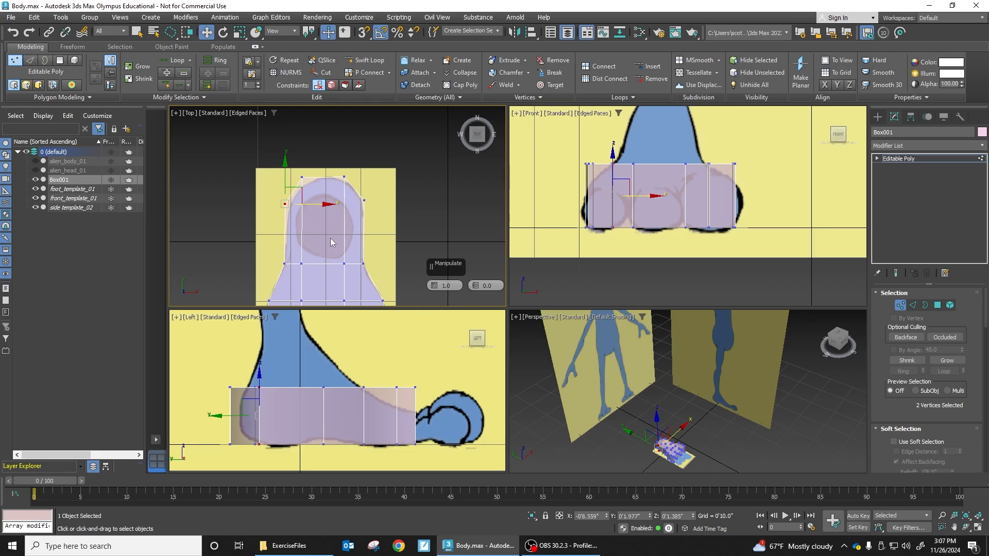
Step: Lower the top vertices of the toe end and its nearest crosswise loop about 1" to the foot profile in the Left view
{"action": "middle_click_drag", "start_coordinate": [335, 223], "coordinate": [343, 210]}
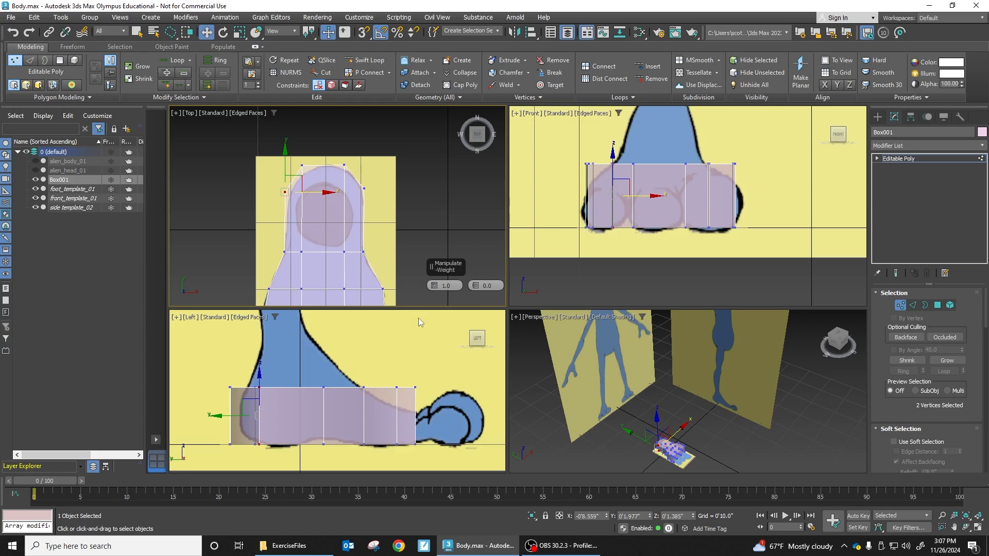
{"action": "left_click_drag", "start_coordinate": [424, 380], "coordinate": [410, 399]}
{"action": "left_click_drag", "start_coordinate": [413, 360], "coordinate": [395, 374]}
{"action": "key", "text": "ctrl+z"}
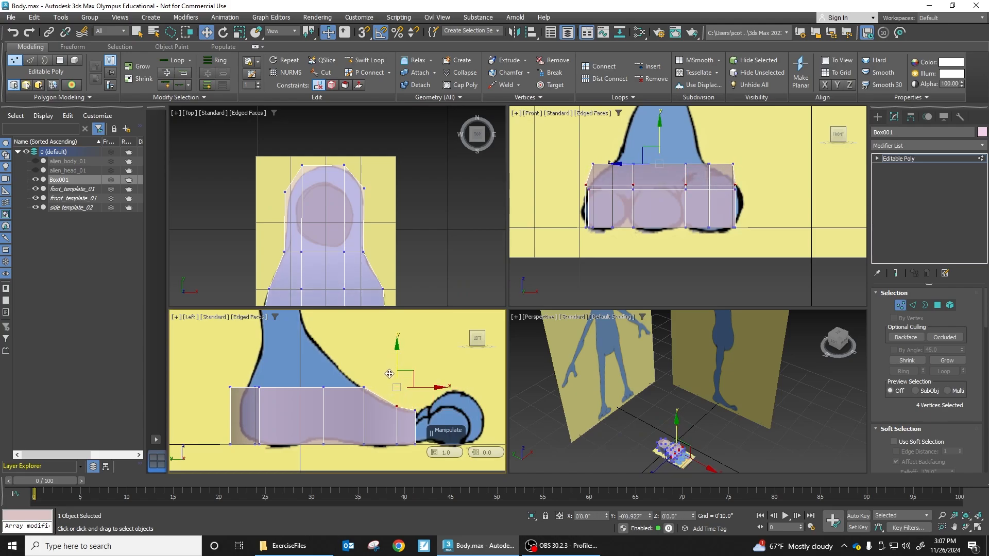
Step: Raise the top vertices of the crosswise loop nearest the heel about 1.9" and the outer heel corners' top vertices about 2" in the Left view
{"action": "left_click_drag", "start_coordinate": [334, 380], "coordinate": [308, 398]}
{"action": "left_click_drag", "start_coordinate": [323, 359], "coordinate": [323, 320]}
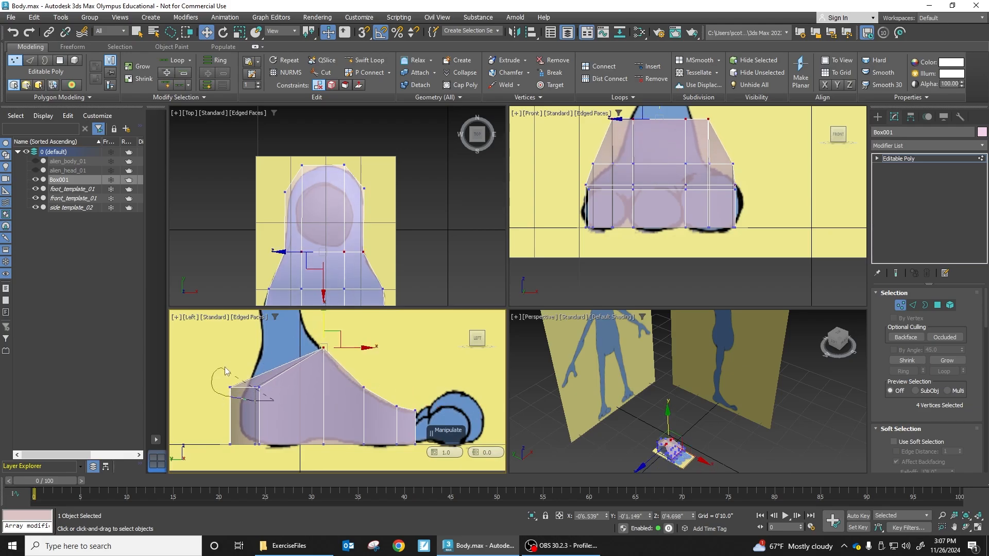
{"action": "left_click_drag", "start_coordinate": [220, 362], "coordinate": [273, 397]}
{"action": "left_click", "coordinate": [301, 409]}
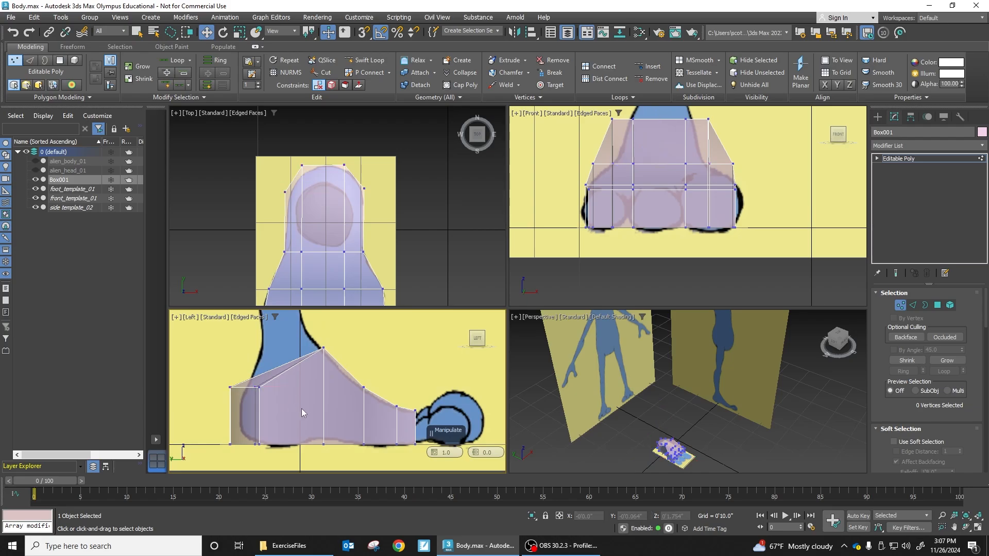
{"action": "left_click_drag", "start_coordinate": [251, 402], "coordinate": [266, 326]}
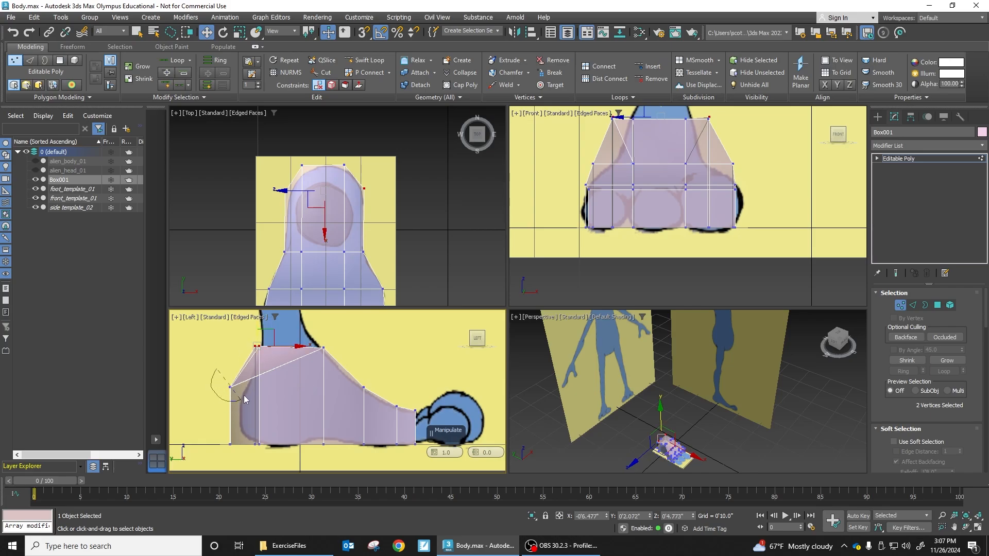
Step: Move the top and bottom inner heel-end vertices about 0.5" toward the toes to the back of the heel in the Left view
{"action": "left_click", "coordinate": [230, 387]}
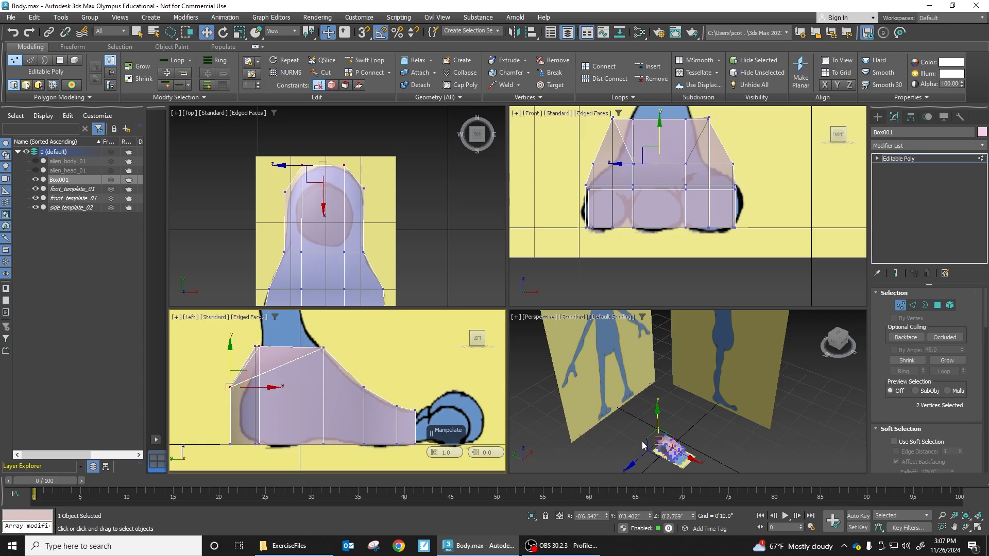
{"action": "scroll", "coordinate": [665, 440], "scroll_direction": "up", "scroll_amount": 5}
{"action": "middle_click_drag", "start_coordinate": [672, 432], "coordinate": [677, 355]}
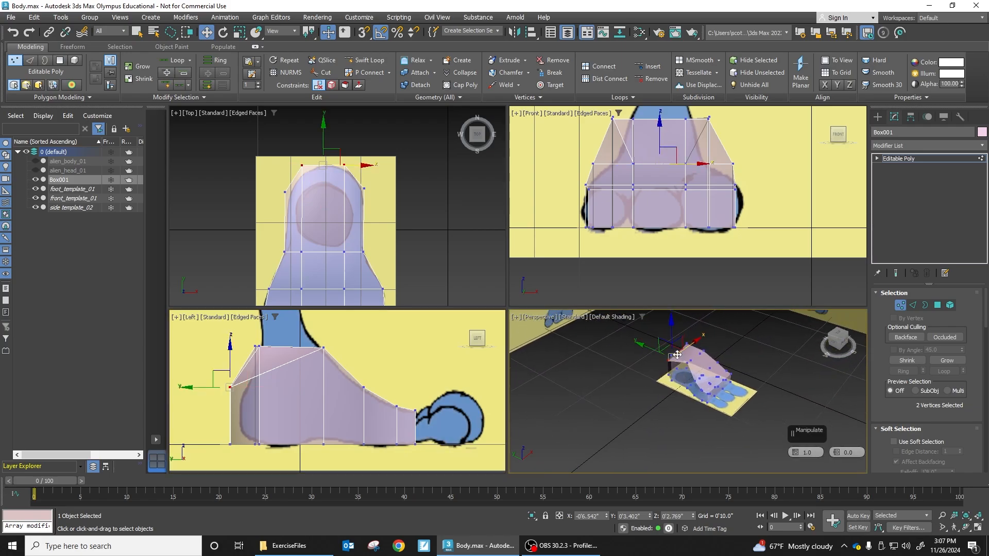
{"action": "scroll", "coordinate": [677, 355], "scroll_direction": "up", "scroll_amount": 8}
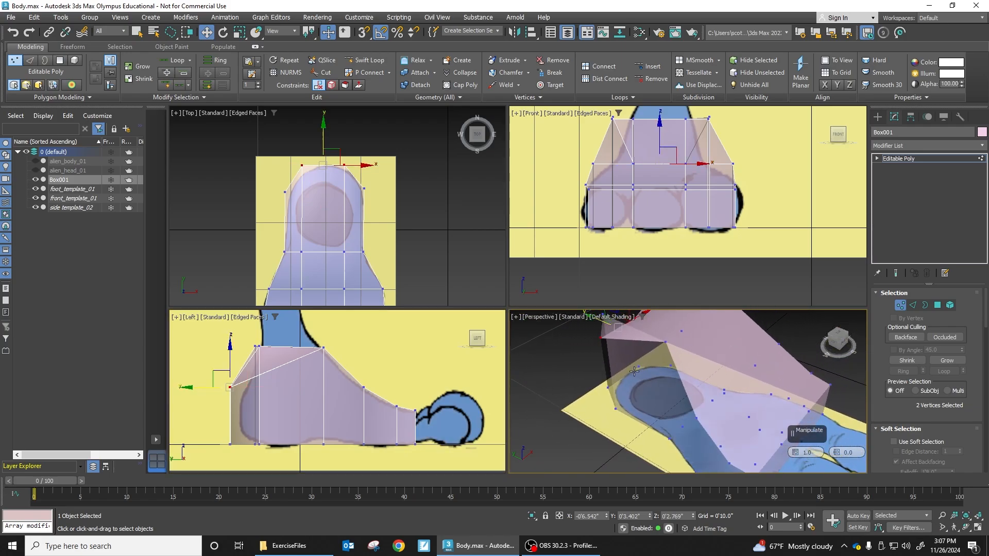
{"action": "scroll", "coordinate": [634, 371], "scroll_direction": "down", "scroll_amount": 10}
{"action": "middle_click_drag", "start_coordinate": [699, 383], "coordinate": [601, 405]}
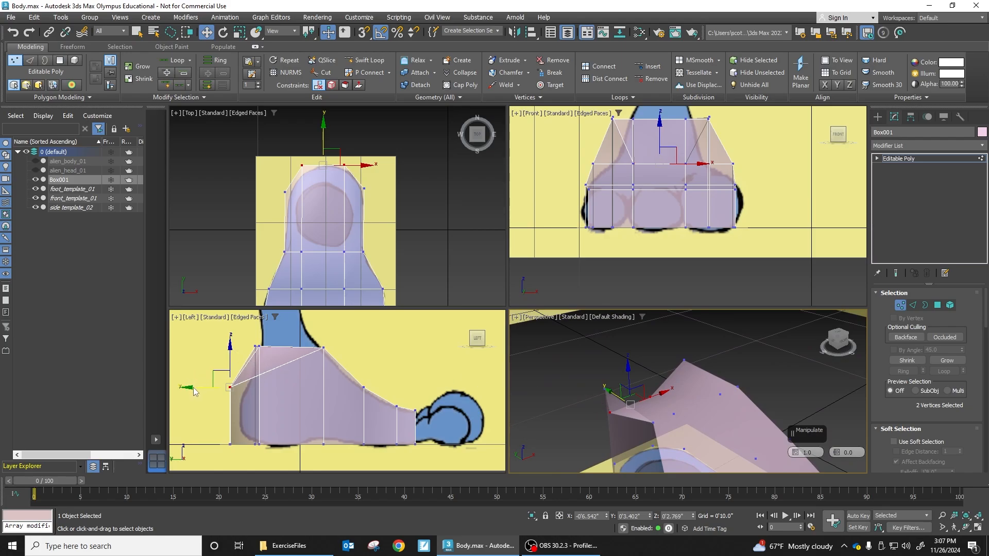
{"action": "mouse_move", "coordinate": [207, 392]}
{"action": "left_mouse_down"}
{"action": "mouse_move", "coordinate": [221, 387]}
{"action": "mouse_move", "coordinate": [223, 399]}
{"action": "mouse_move", "coordinate": [226, 384]}
{"action": "mouse_move", "coordinate": [219, 393]}
{"action": "mouse_move", "coordinate": [281, 386]}
{"action": "left_mouse_up"}
{"action": "mouse_move", "coordinate": [220, 434]}
{"action": "left_mouse_down"}
{"action": "mouse_move", "coordinate": [249, 450]}
{"action": "mouse_move", "coordinate": [283, 445]}
{"action": "left_mouse_up"}
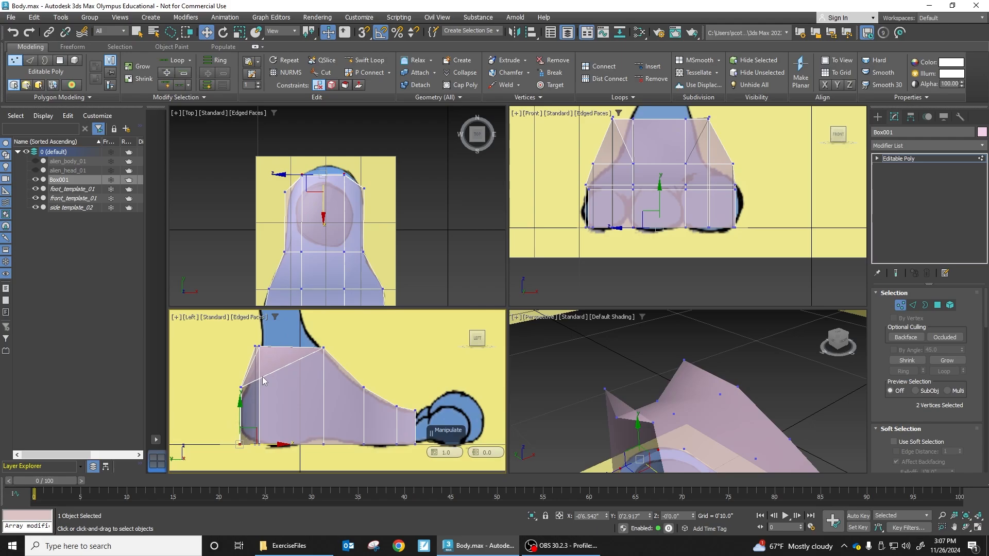
{"action": "middle_click_drag", "start_coordinate": [284, 363], "coordinate": [238, 410], "text": "alt"}
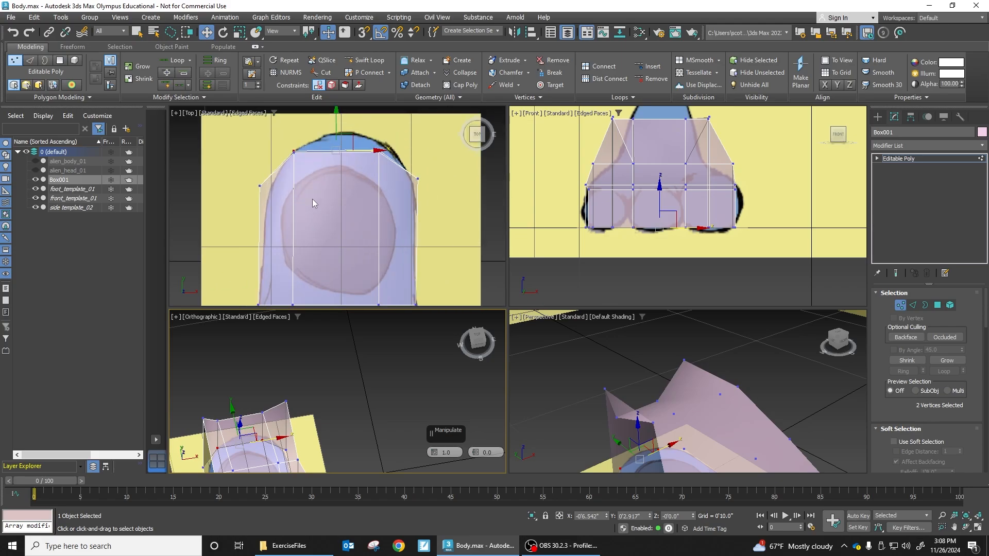
{"action": "scroll", "coordinate": [312, 199], "scroll_direction": "up", "scroll_amount": 3}
{"action": "left_click", "coordinate": [363, 61]}
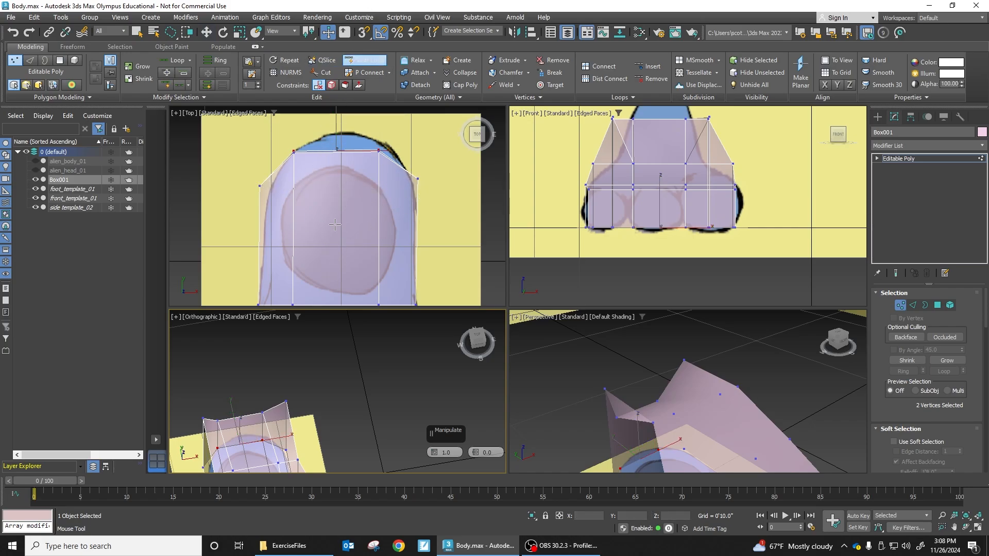
{"action": "middle_click_drag", "start_coordinate": [332, 212], "coordinate": [338, 184]}
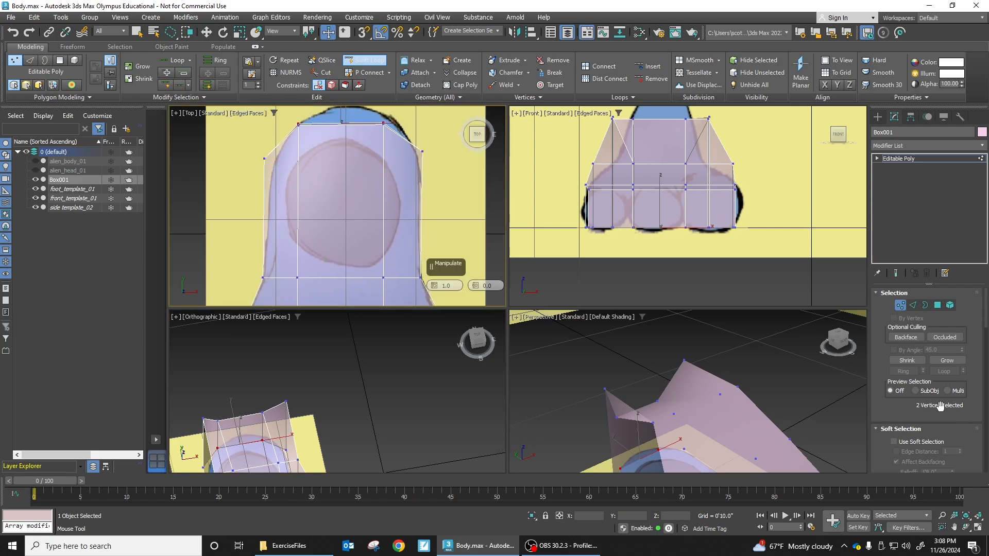
{"action": "scroll", "coordinate": [939, 412], "scroll_direction": "down", "scroll_amount": 5}
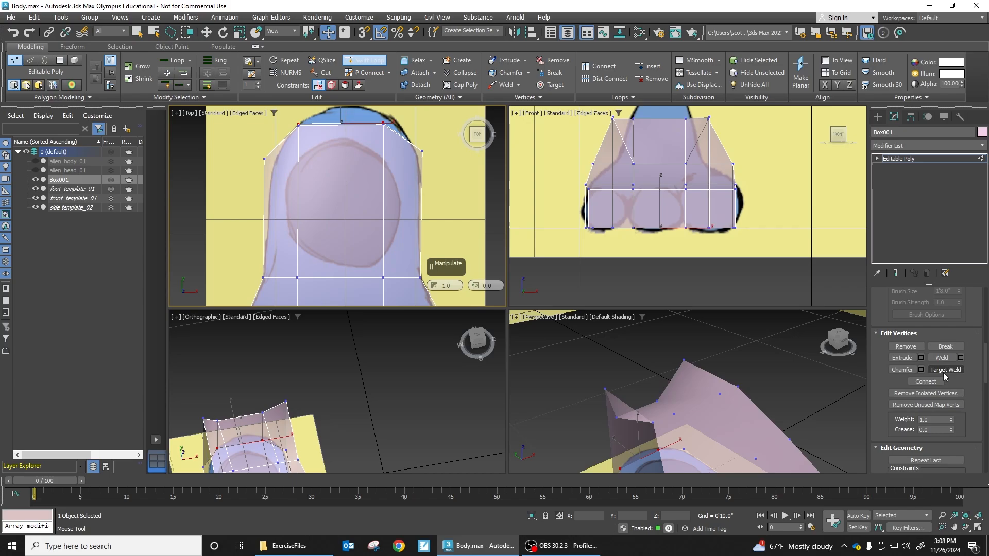
{"action": "scroll", "coordinate": [939, 421], "scroll_direction": "down", "scroll_amount": 4}
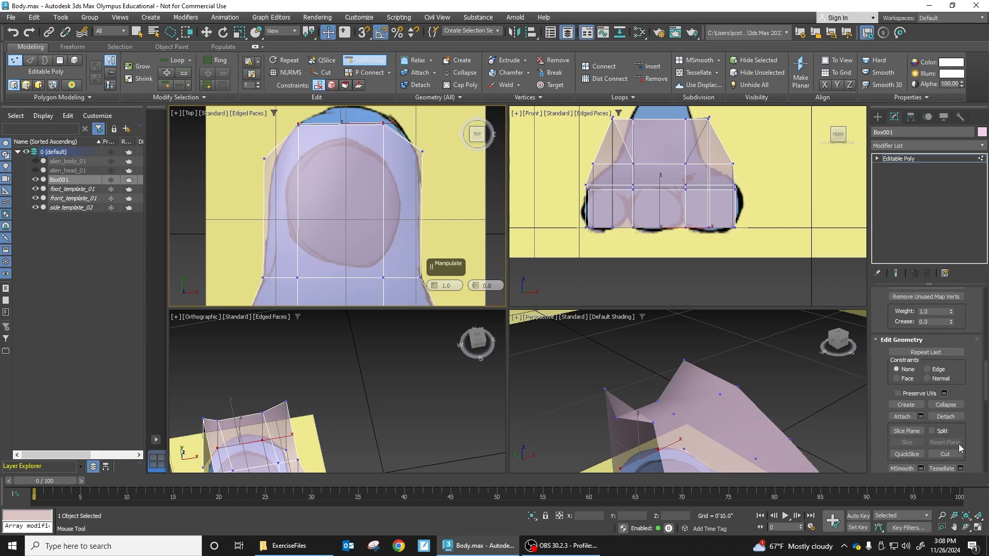
{"action": "key", "text": "w"}
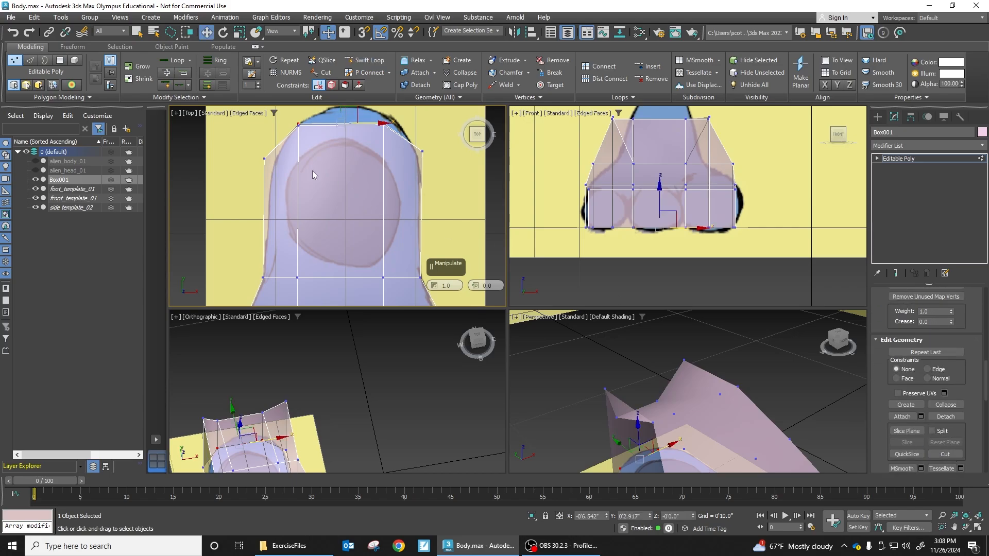
Step: Cut new edges crosswise over the top of the heel between the two outer heel corner vertices
{"action": "left_click", "coordinate": [265, 159]}
{"action": "left_click", "coordinate": [422, 152]}
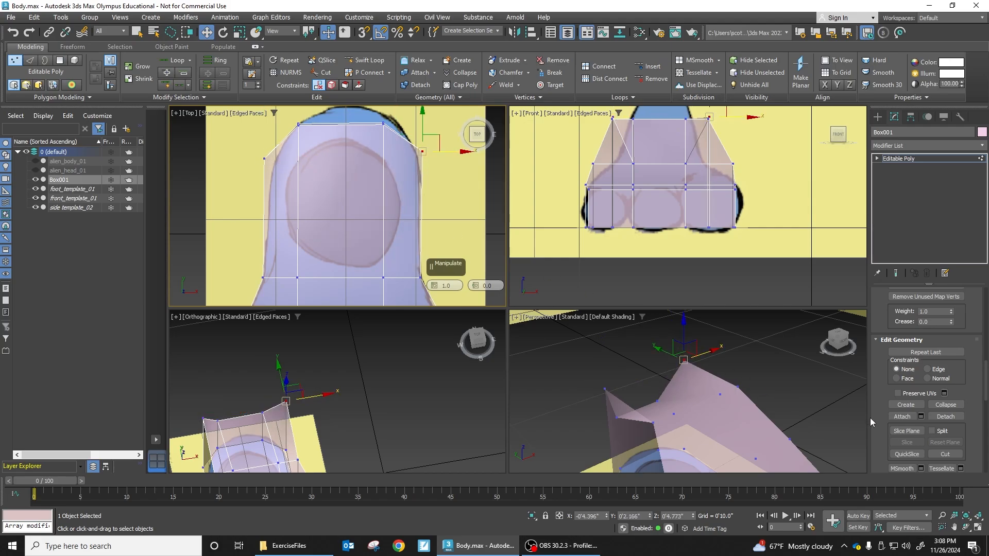
{"action": "left_click", "coordinate": [945, 454]}
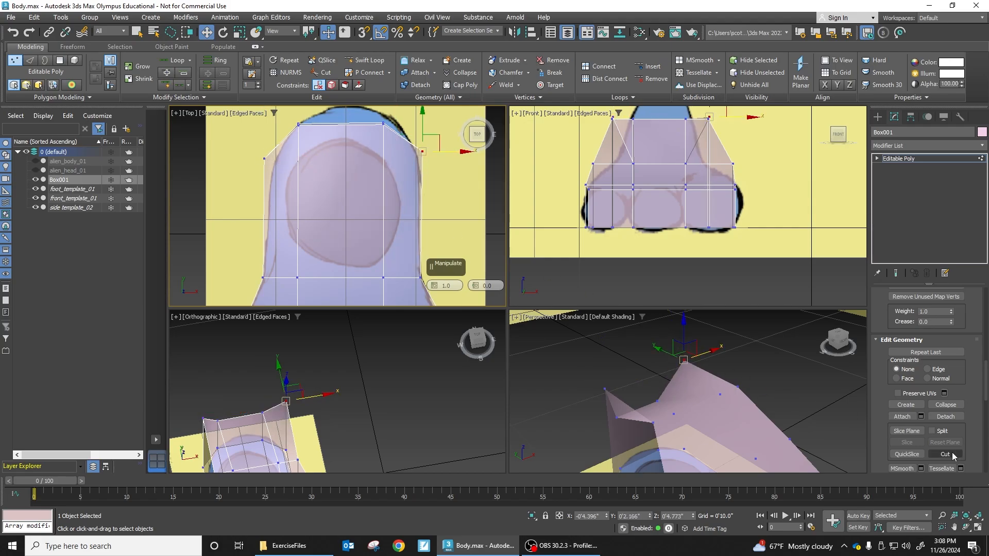
{"action": "left_click", "coordinate": [264, 158]}
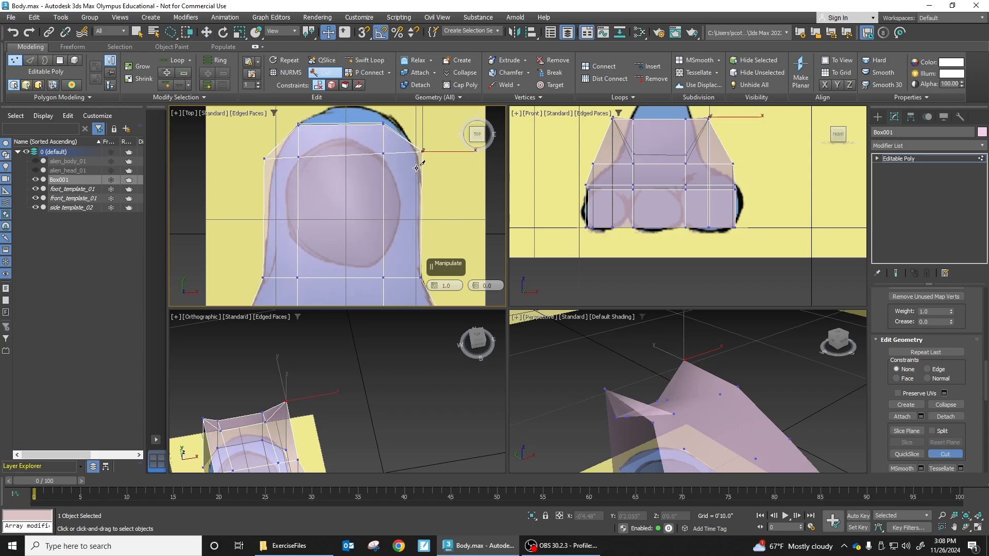
{"action": "right_click", "coordinate": [340, 197]}
Step: Change the first orthographic viewport to the Left view and keep the Top view in its original viewport
{"action": "middle_click_drag", "start_coordinate": [292, 309], "coordinate": [332, 379]}
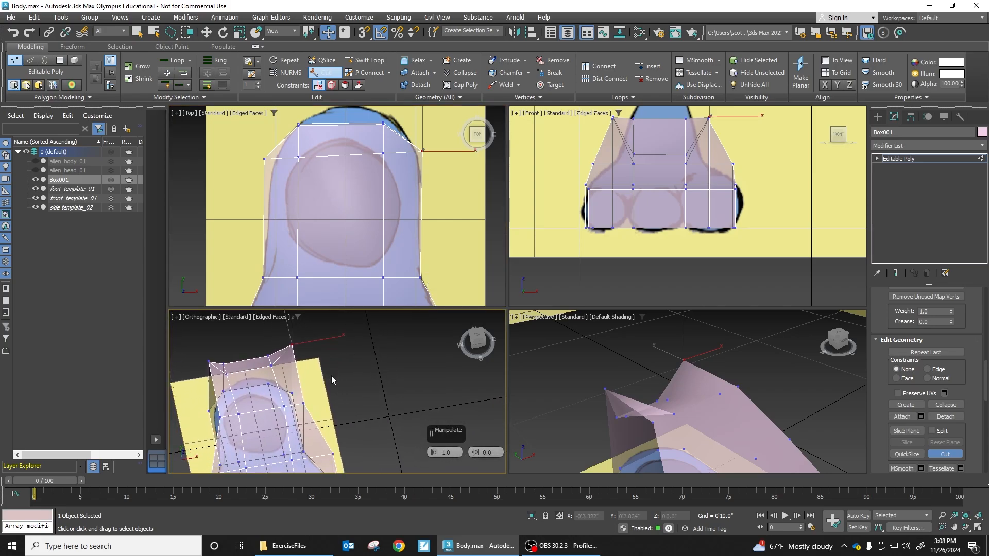
{"action": "middle_click", "coordinate": [353, 297]}
{"action": "key", "text": "l"}
{"action": "middle_click", "coordinate": [357, 380]}
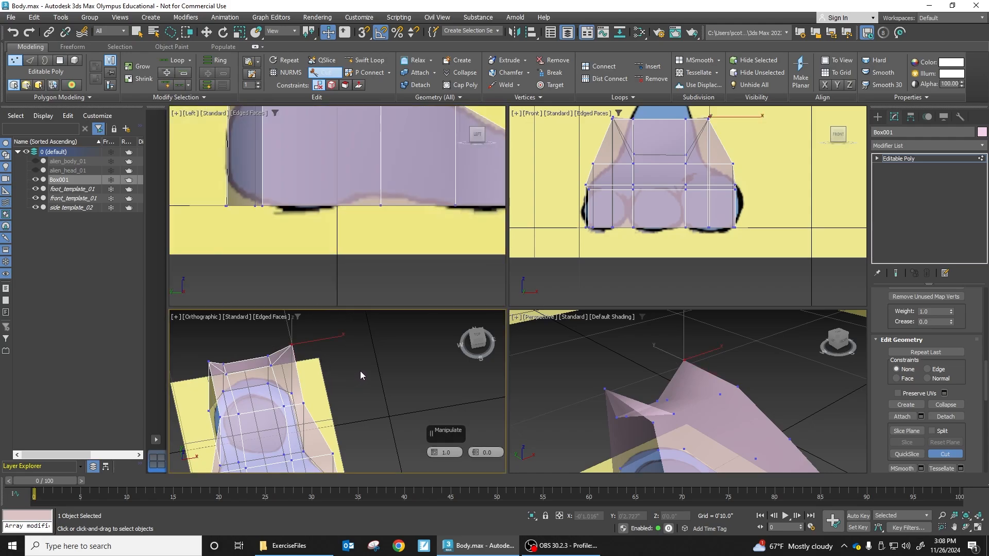
{"action": "key", "text": "l"}
{"action": "middle_click", "coordinate": [354, 220]}
{"action": "middle_click_drag", "start_coordinate": [353, 220], "coordinate": [358, 248]}
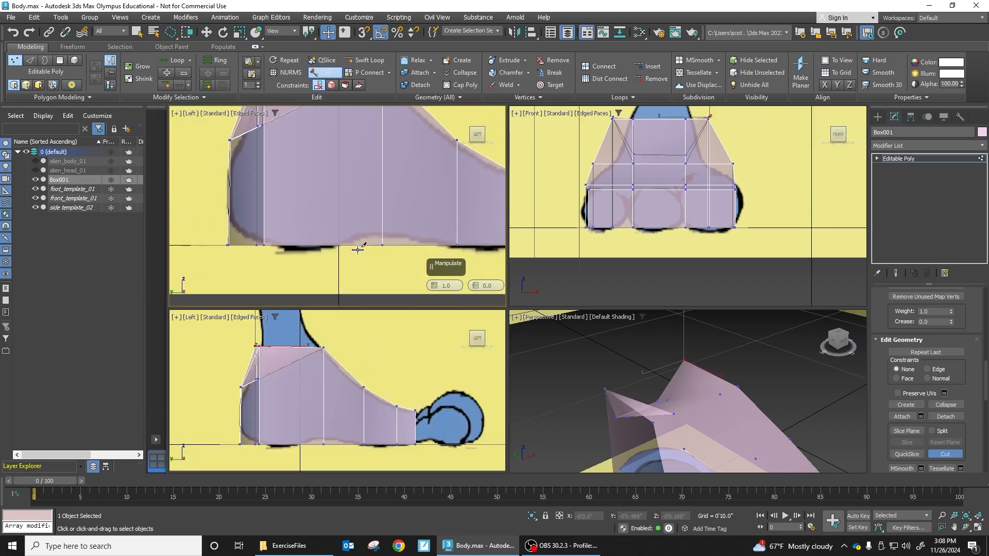
{"action": "key", "text": "t"}
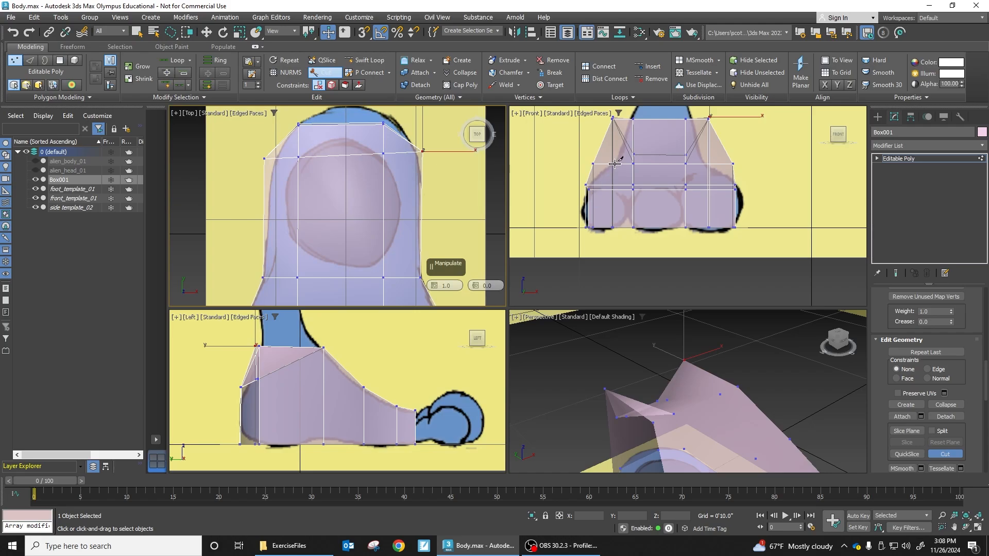
Step: Raise the two inner vertices of the new heel cut about 1.6" in the Front view to the ankle's top edge
{"action": "middle_click_drag", "start_coordinate": [616, 163], "coordinate": [613, 179]}
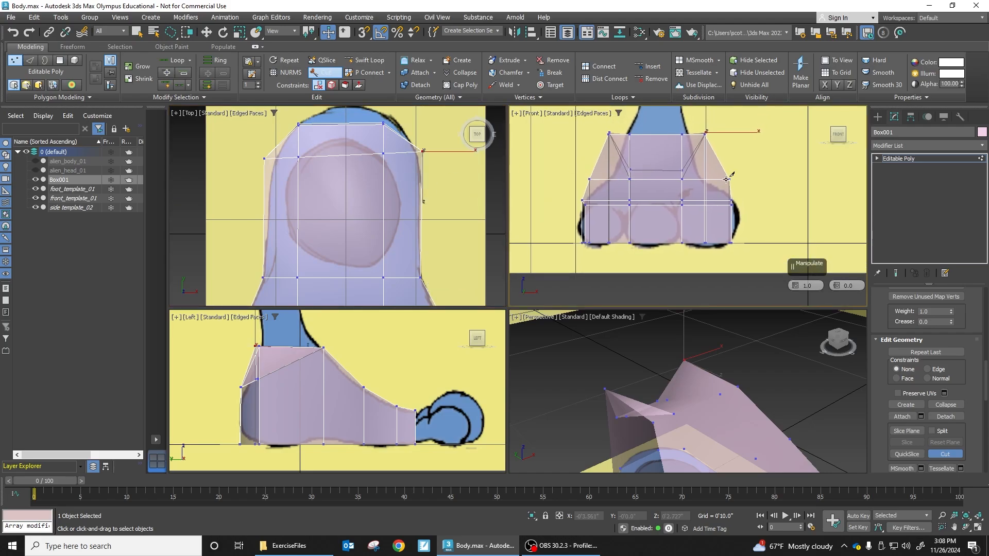
{"action": "left_click", "coordinate": [206, 32]}
{"action": "left_click", "coordinate": [630, 176]}
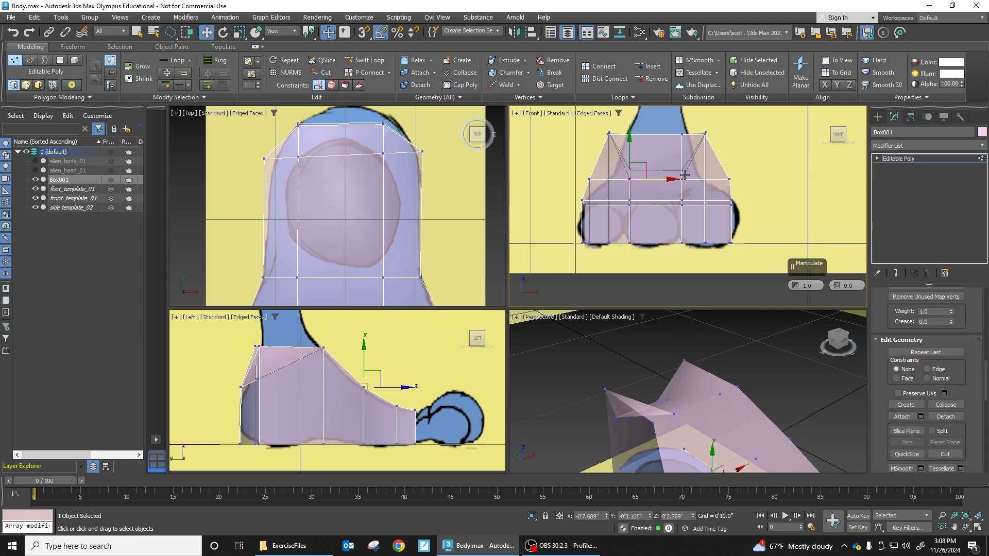
{"action": "scroll", "coordinate": [623, 162], "scroll_direction": "up", "scroll_amount": 5}
{"action": "left_click", "coordinate": [693, 199]}
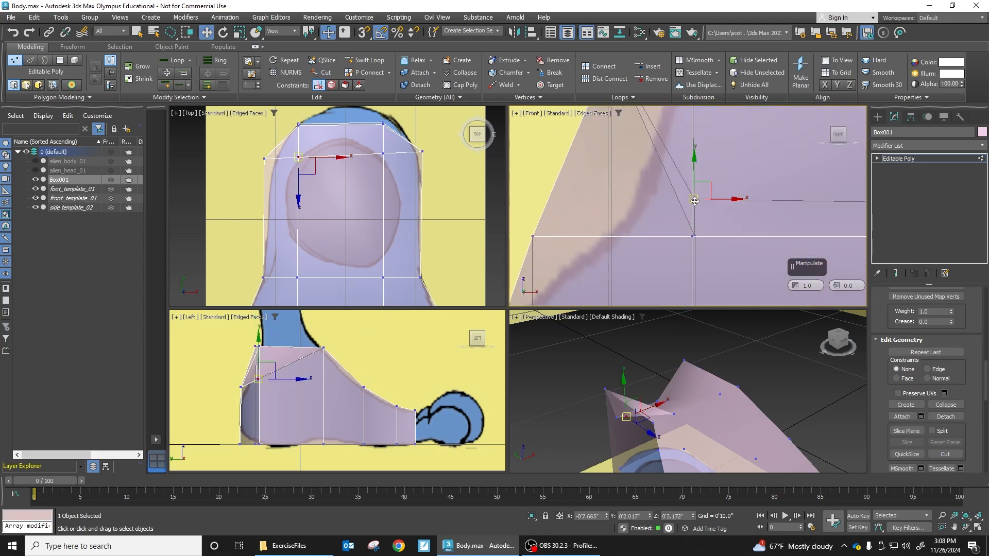
{"action": "middle_click_drag", "start_coordinate": [703, 196], "coordinate": [570, 181]}
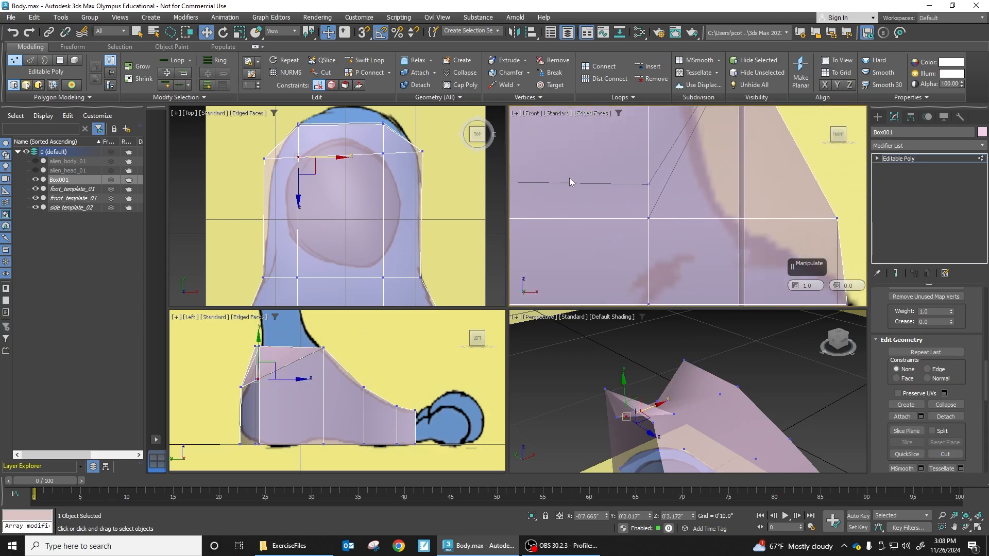
{"action": "left_click", "coordinate": [648, 184], "text": "ctrl"}
{"action": "scroll", "coordinate": [618, 200], "scroll_direction": "down", "scroll_amount": 5}
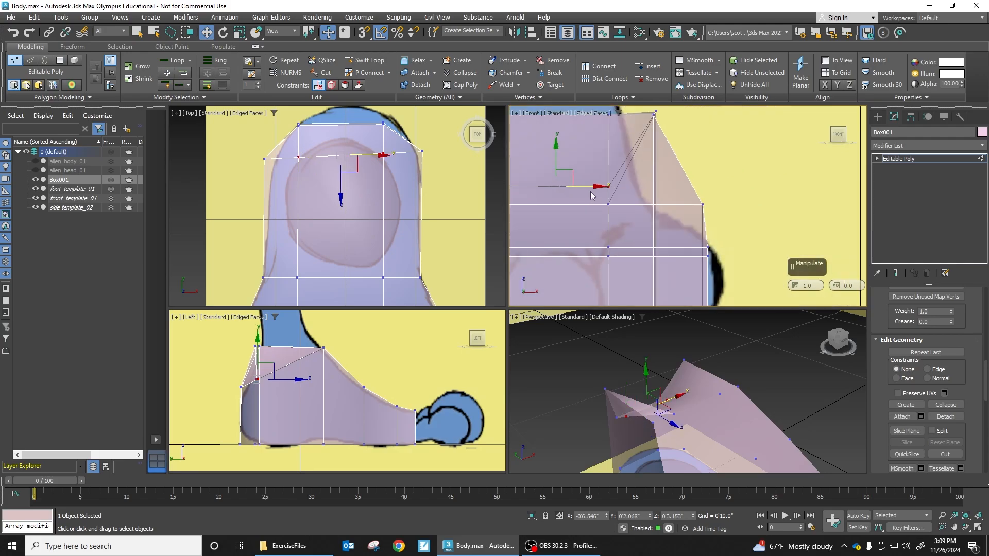
{"action": "left_click_drag", "start_coordinate": [672, 211], "coordinate": [659, 139]}
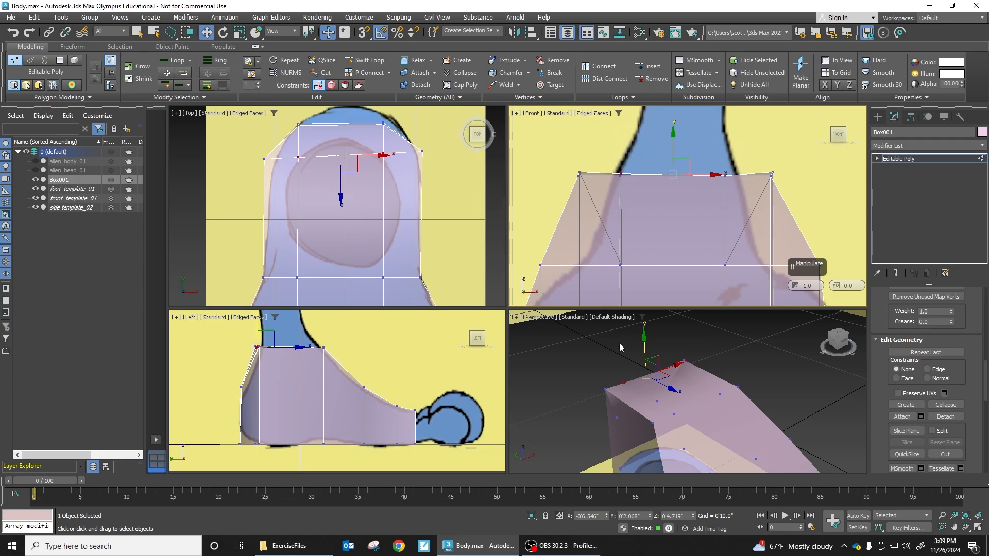
Step: Move the +X outer top vertex of the crosswise loop just in front of the ankle about 1.1" inward in the Front view
{"action": "middle_click_drag", "start_coordinate": [619, 343], "coordinate": [626, 346], "text": "alt"}
{"action": "middle_click_drag", "start_coordinate": [301, 173], "coordinate": [319, 205]}
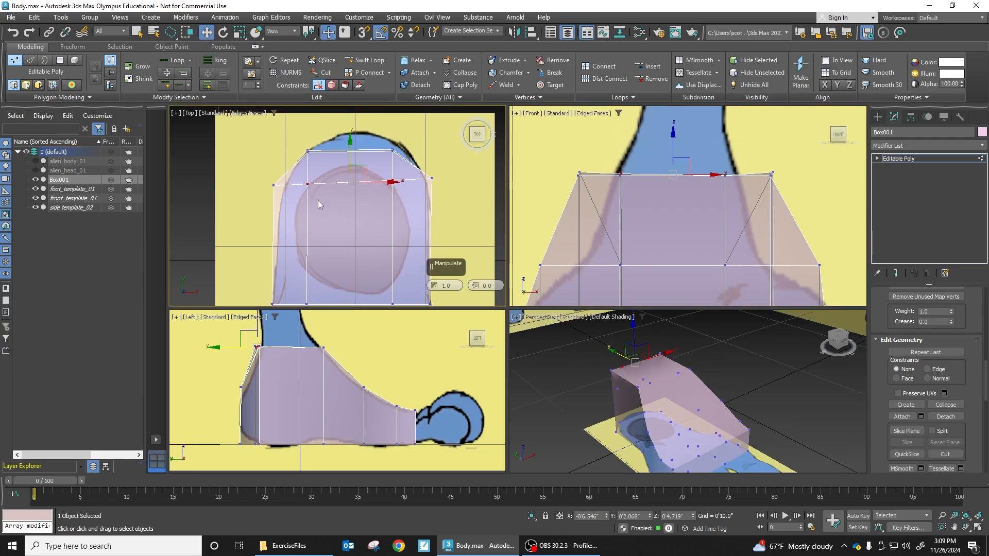
{"action": "left_click", "coordinate": [682, 375]}
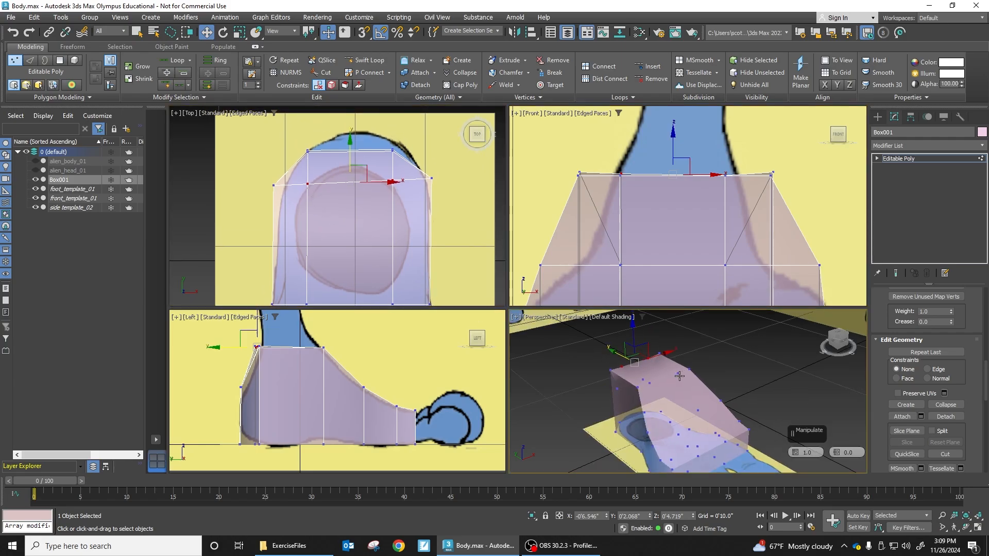
{"action": "left_click", "coordinate": [557, 156]}
{"action": "scroll", "coordinate": [705, 217], "scroll_direction": "down", "scroll_amount": 5}
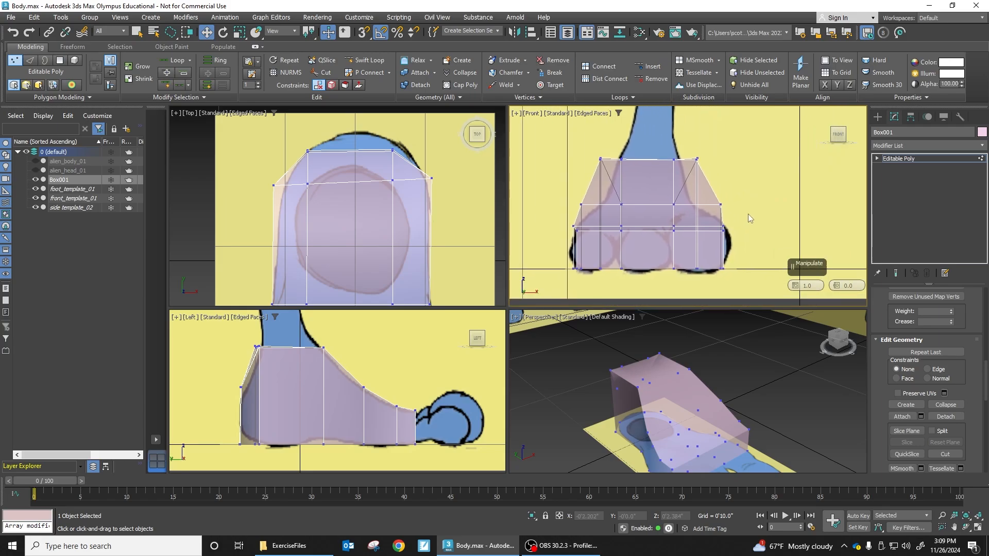
{"action": "mouse_move", "coordinate": [736, 205]}
{"action": "left_mouse_down"}
{"action": "mouse_move", "coordinate": [739, 221]}
{"action": "mouse_move", "coordinate": [745, 206]}
{"action": "mouse_move", "coordinate": [729, 208]}
{"action": "left_mouse_up"}
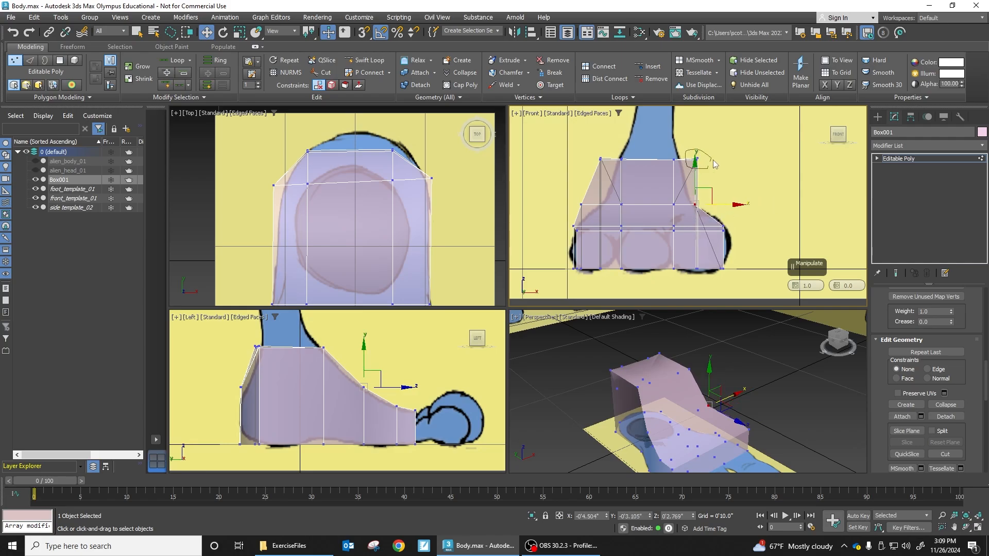
Step: Move the ankle's top vertices inward from both sides in the Front view to match the leg outline, shifting the -X inner ones about 0.8"
{"action": "left_click", "coordinate": [695, 160]}
{"action": "left_click_drag", "start_coordinate": [718, 176], "coordinate": [653, 146]}
{"action": "left_click_drag", "start_coordinate": [721, 160], "coordinate": [704, 163]}
{"action": "mouse_move", "coordinate": [625, 154]}
{"action": "left_mouse_down"}
{"action": "mouse_move", "coordinate": [600, 167]}
{"action": "mouse_move", "coordinate": [607, 177]}
{"action": "mouse_move", "coordinate": [628, 152]}
{"action": "mouse_move", "coordinate": [665, 160]}
{"action": "left_mouse_up"}
{"action": "key", "text": "ctrl+z"}
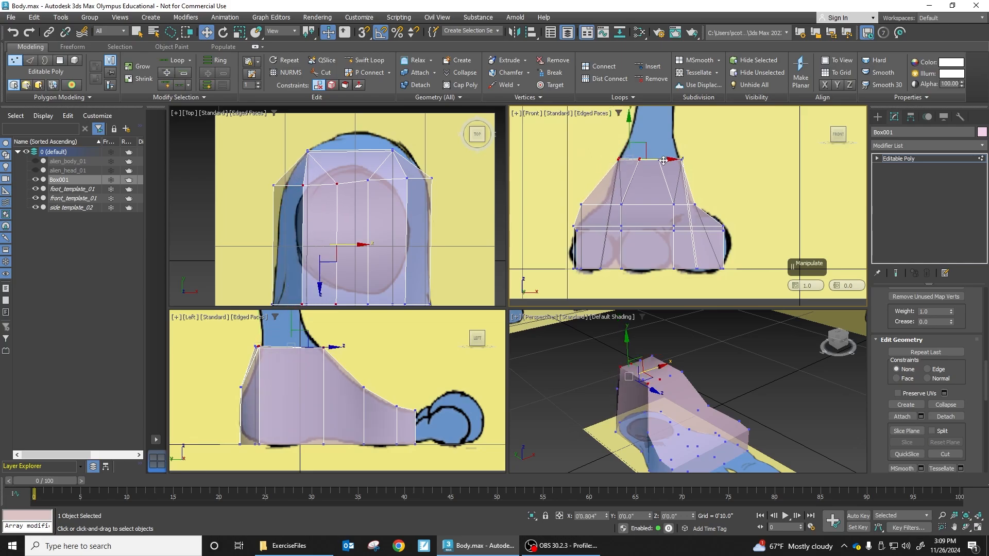
Step: Move the -X outer top vertex of the loop in front of the ankle about 0.9" inward and space its two inner vertices evenly
{"action": "left_click_drag", "start_coordinate": [580, 215], "coordinate": [637, 211]}
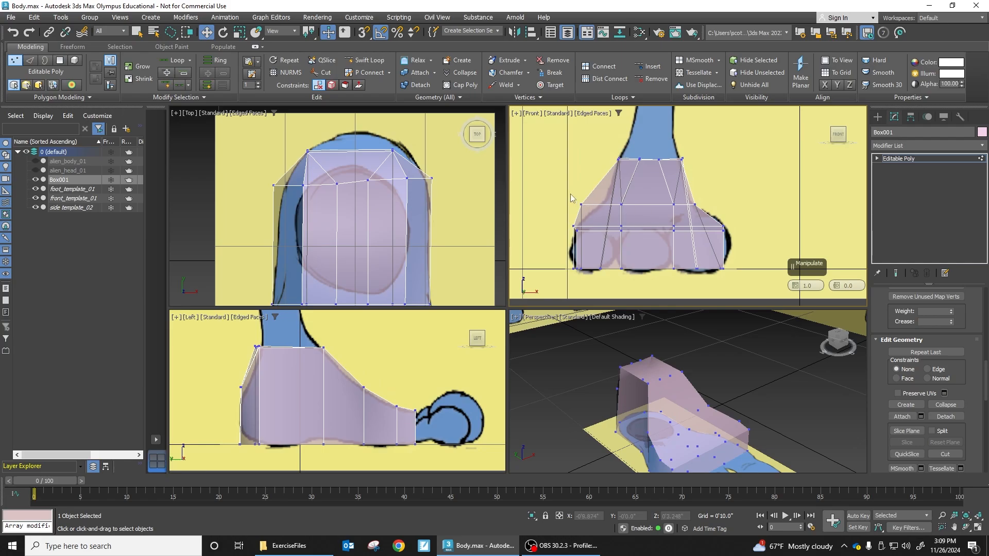
{"action": "mouse_move", "coordinate": [571, 194]}
{"action": "left_mouse_down"}
{"action": "mouse_move", "coordinate": [588, 207]}
{"action": "mouse_move", "coordinate": [576, 191]}
{"action": "mouse_move", "coordinate": [645, 206]}
{"action": "left_mouse_up"}
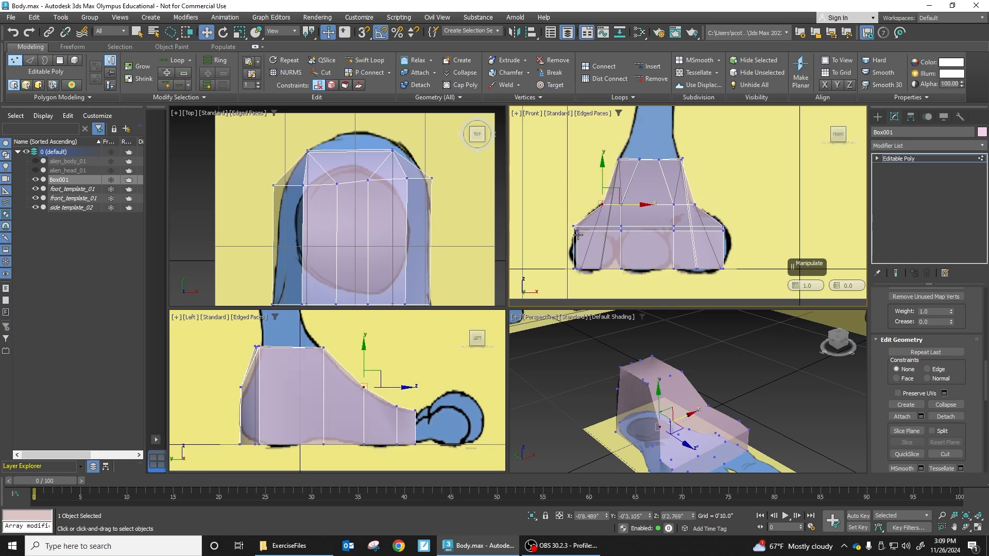
{"action": "scroll", "coordinate": [580, 234], "scroll_direction": "up", "scroll_amount": 2}
{"action": "middle_click_drag", "start_coordinate": [664, 222], "coordinate": [642, 199], "text": "alt"}
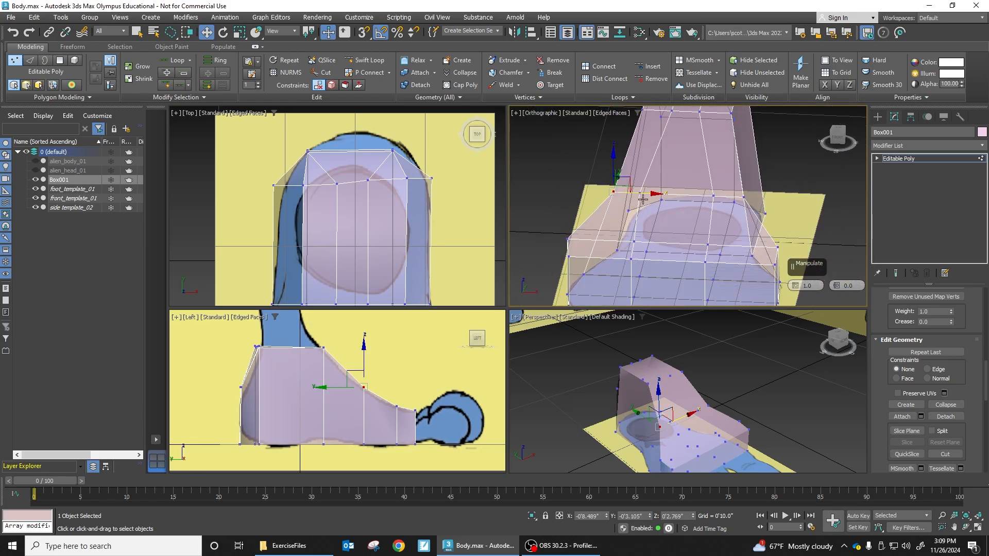
{"action": "left_click_drag", "start_coordinate": [639, 194], "coordinate": [728, 197]}
{"action": "left_click", "coordinate": [712, 195]}
{"action": "middle_click_drag", "start_coordinate": [709, 222], "coordinate": [863, 213], "text": "alt"}
{"action": "middle_click_drag", "start_coordinate": [861, 202], "coordinate": [734, 242], "text": "alt"}
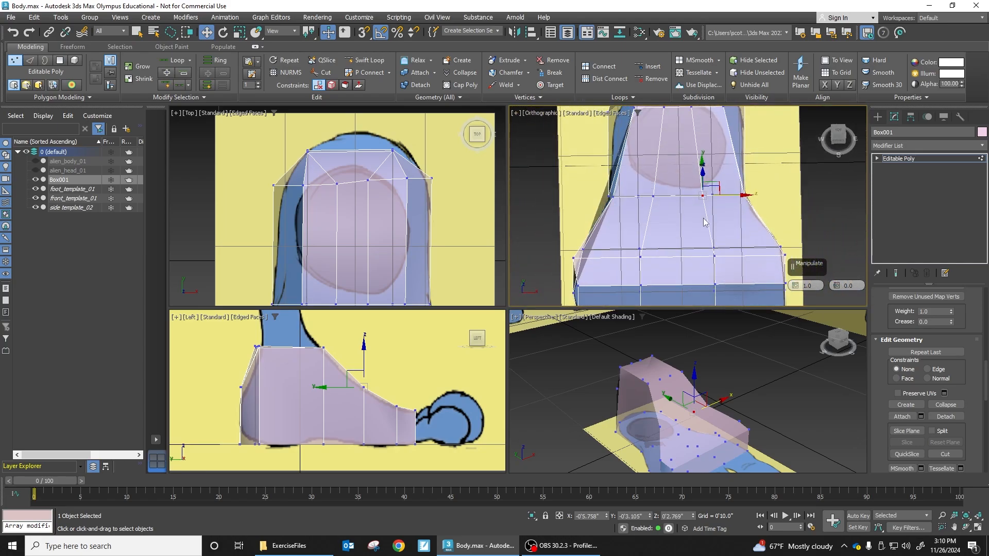
Step: Lower the +X heel-side corner vertex of the ankle's top about 0.06" in the Front view
{"action": "key", "text": "f"}
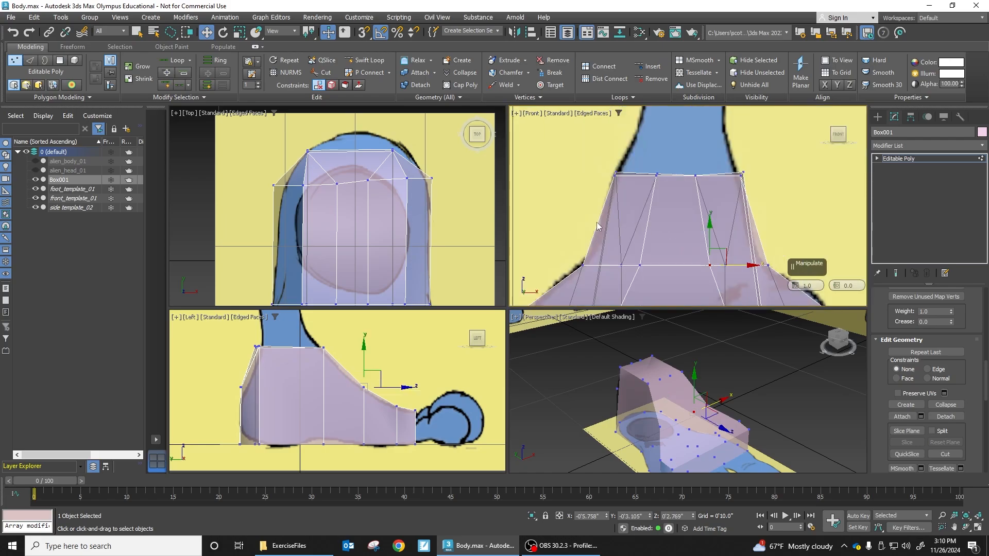
{"action": "left_click", "coordinate": [744, 174]}
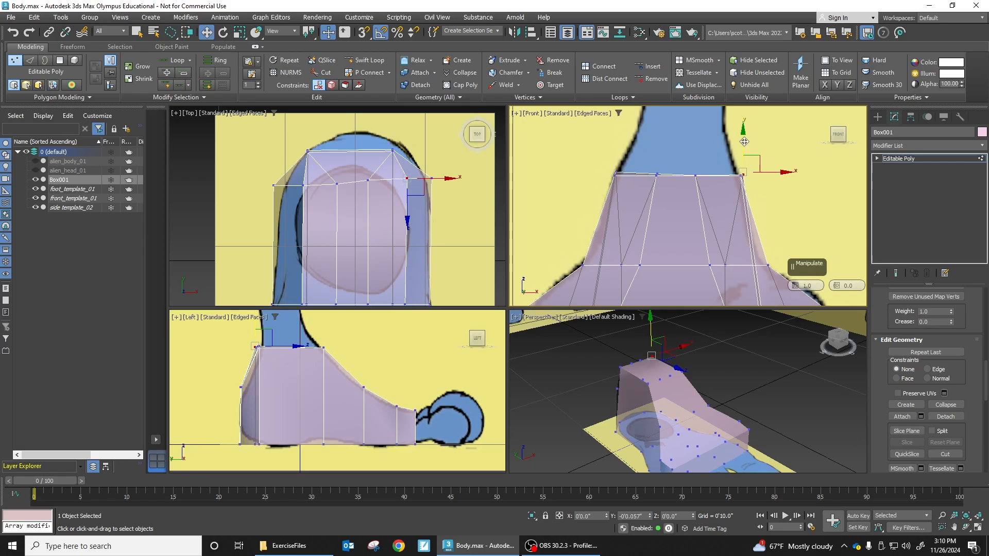
{"action": "left_click_drag", "start_coordinate": [744, 139], "coordinate": [743, 142]}
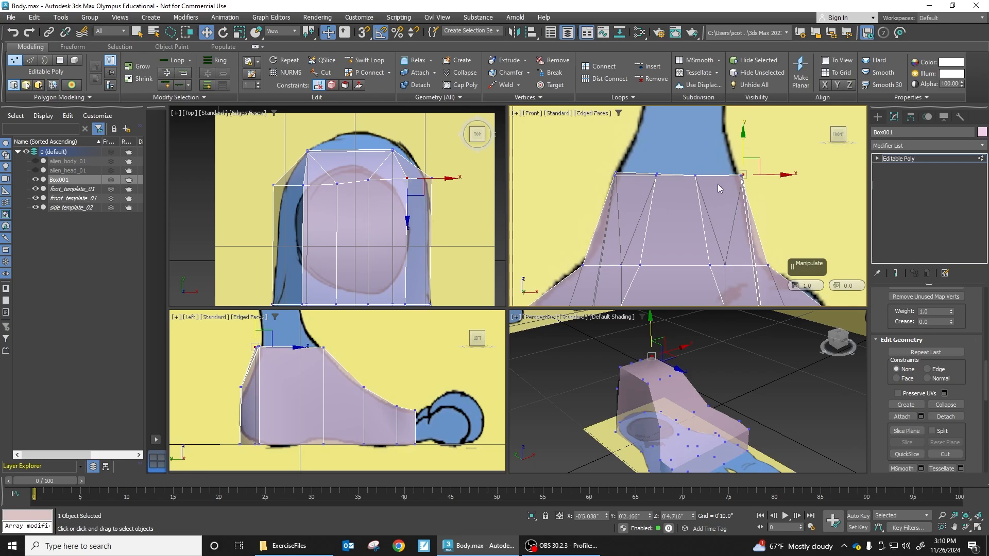
Step: Select the three polygons on top of the ankle at Polygon level
{"action": "middle_click_drag", "start_coordinate": [717, 184], "coordinate": [714, 212], "text": "alt"}
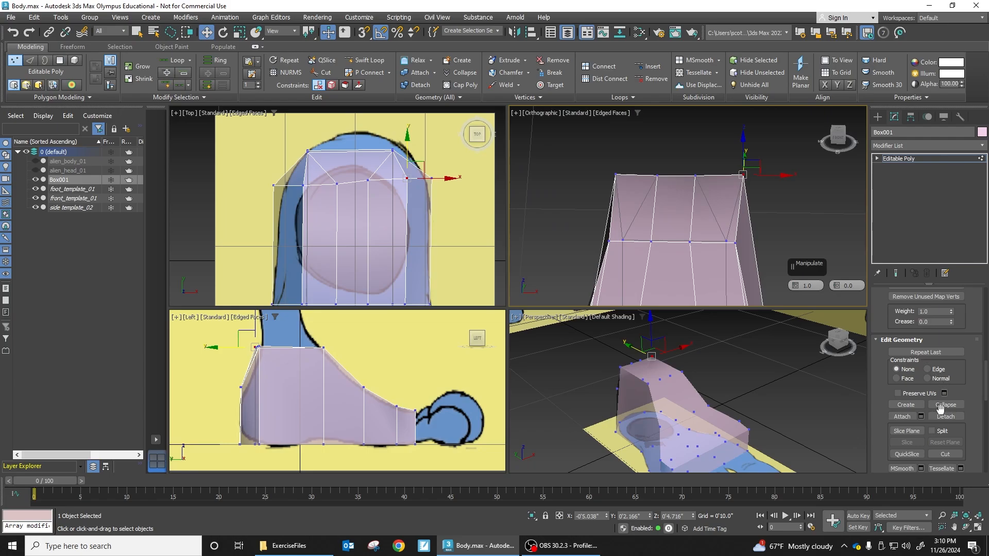
{"action": "left_click", "coordinate": [876, 159]}
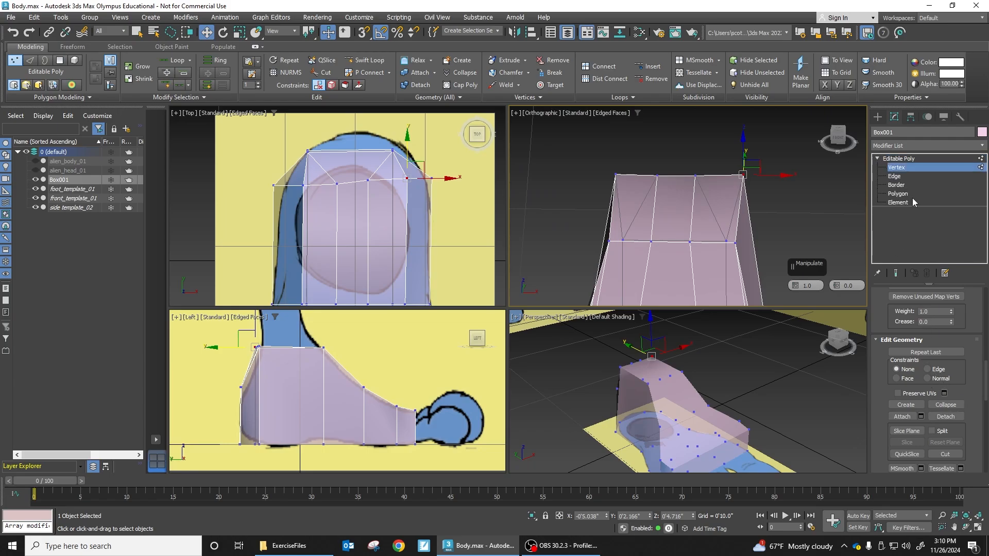
{"action": "left_click", "coordinate": [897, 195]}
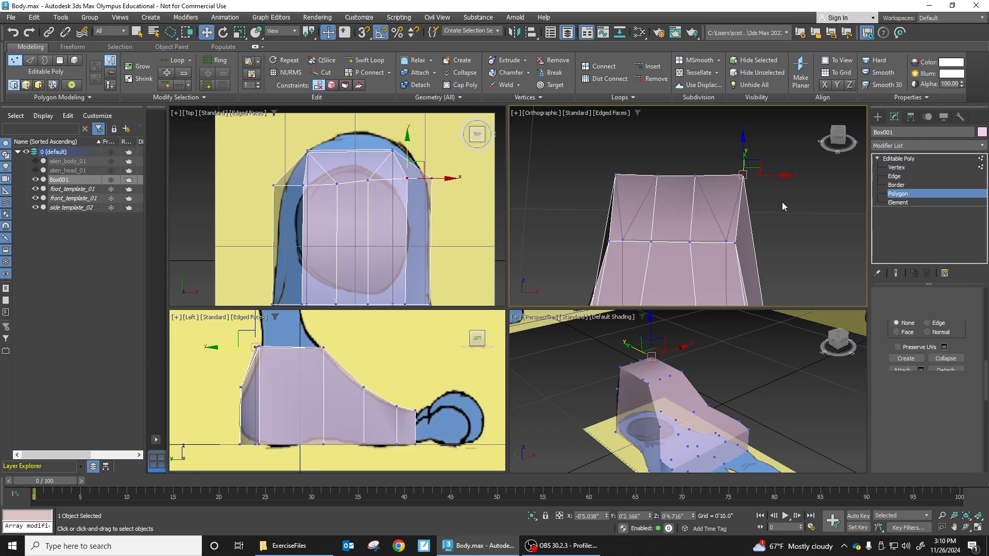
{"action": "left_click", "coordinate": [712, 214]}
{"action": "left_click", "coordinate": [665, 209], "text": "ctrl"}
{"action": "left_click", "coordinate": [635, 205], "text": "ctrl"}
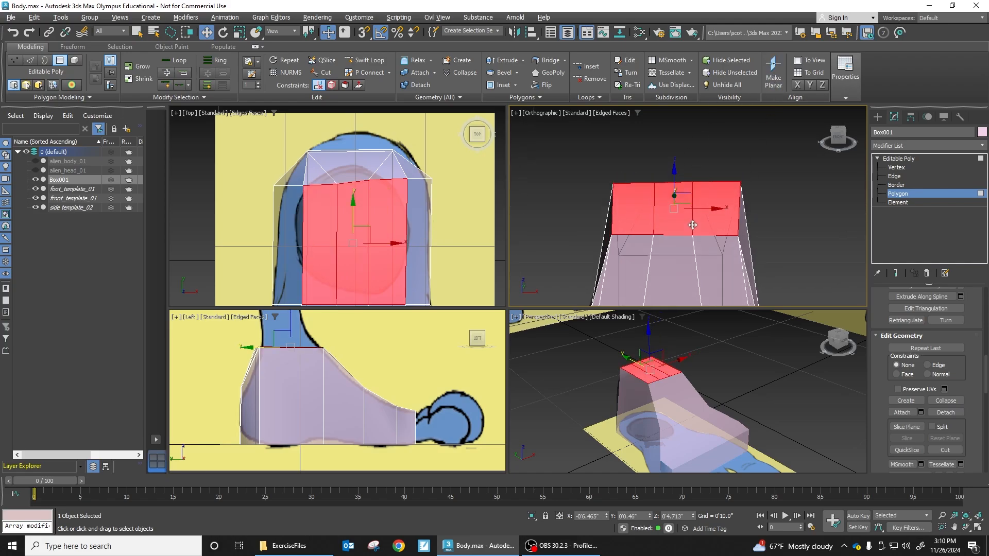
Step: Insert two vertical edge loops across the ankle with Swift Loop in the Left view, dividing its top into three rows of polygons
{"action": "middle_click_drag", "start_coordinate": [685, 232], "coordinate": [637, 328], "text": "alt"}
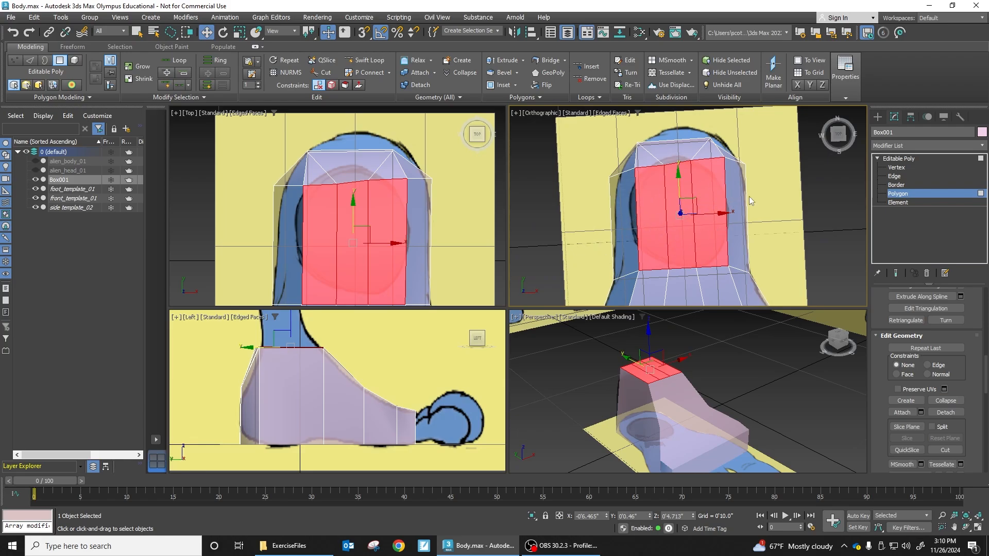
{"action": "middle_click_drag", "start_coordinate": [649, 236], "coordinate": [683, 219], "text": "alt"}
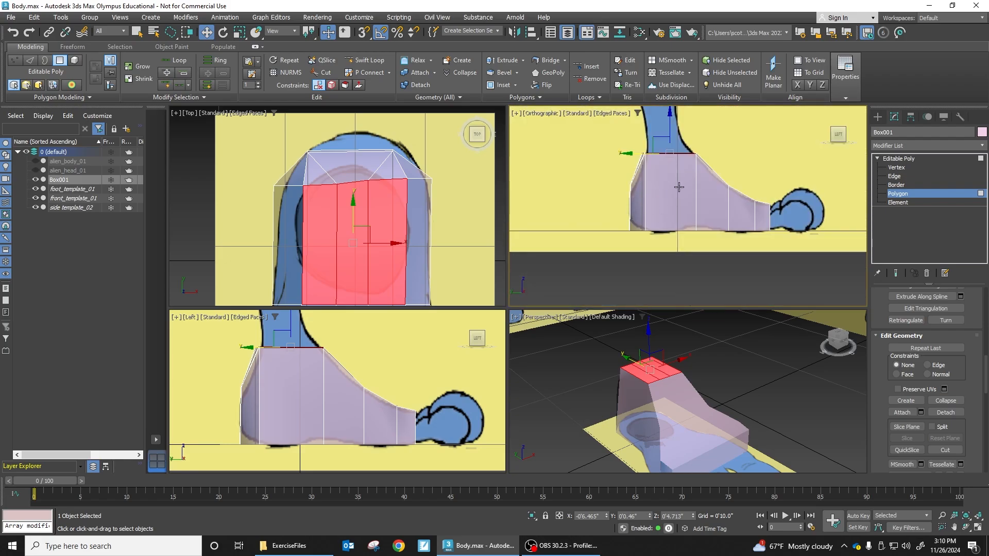
{"action": "middle_click_drag", "start_coordinate": [679, 187], "coordinate": [603, 262], "text": "alt"}
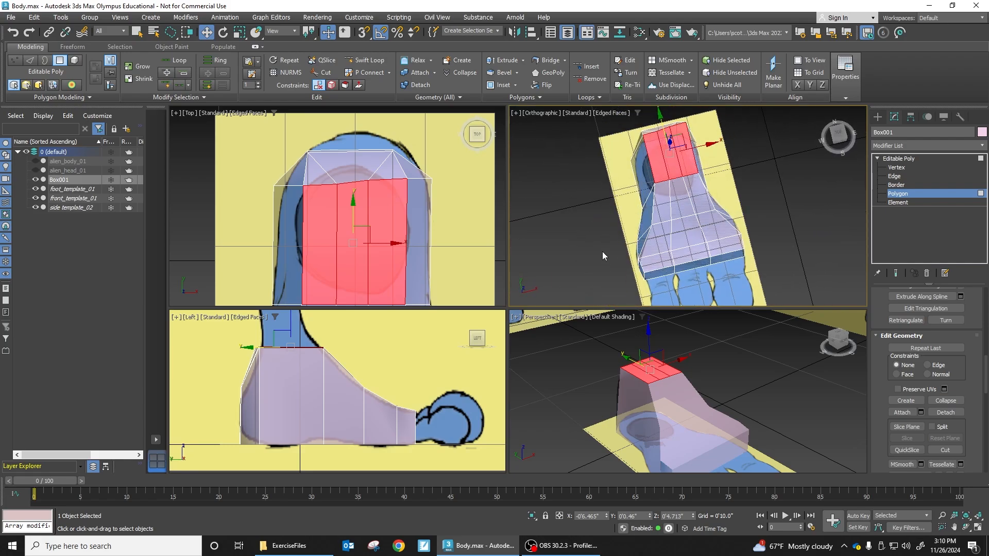
{"action": "key", "text": "f"}
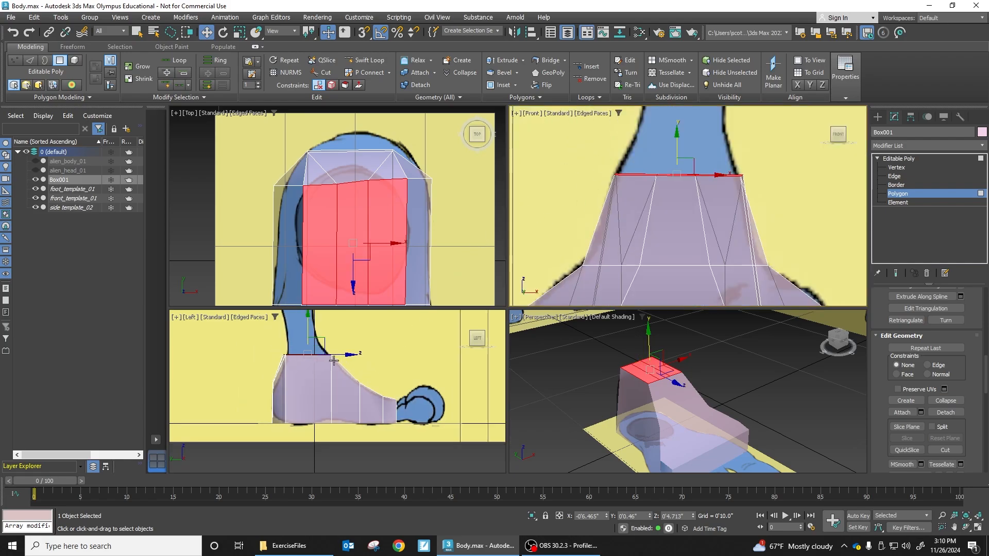
{"action": "middle_click_drag", "start_coordinate": [309, 377], "coordinate": [362, 355]}
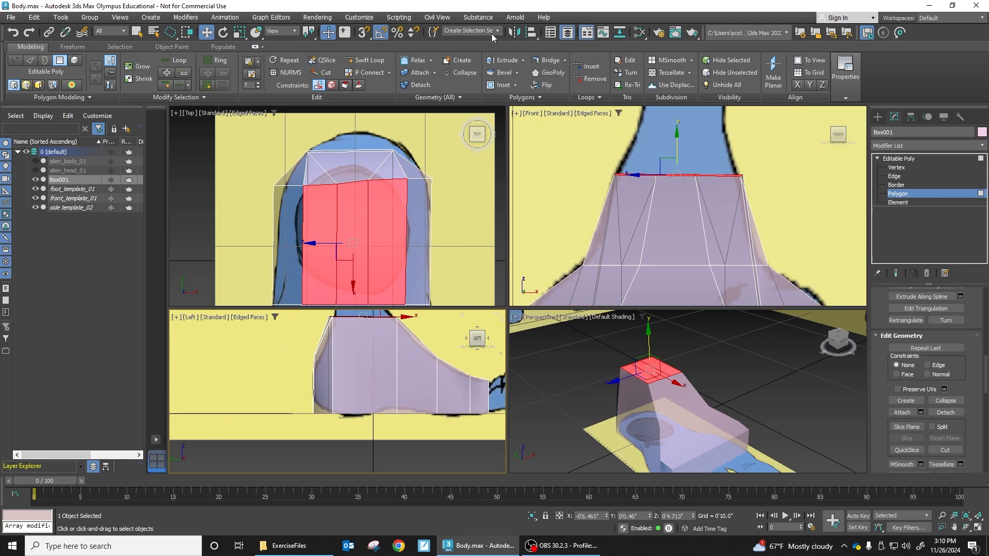
{"action": "left_click", "coordinate": [367, 60]}
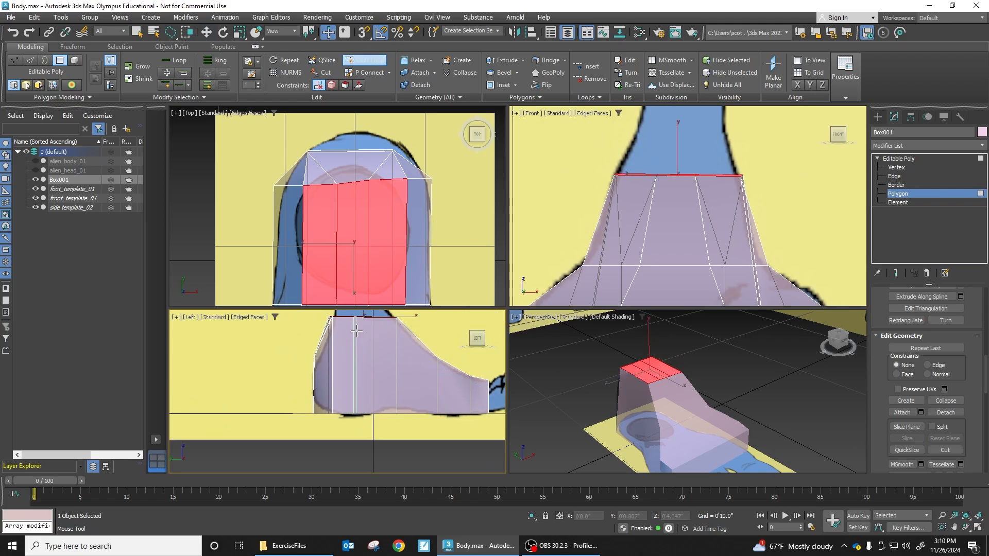
{"action": "left_click", "coordinate": [356, 330]}
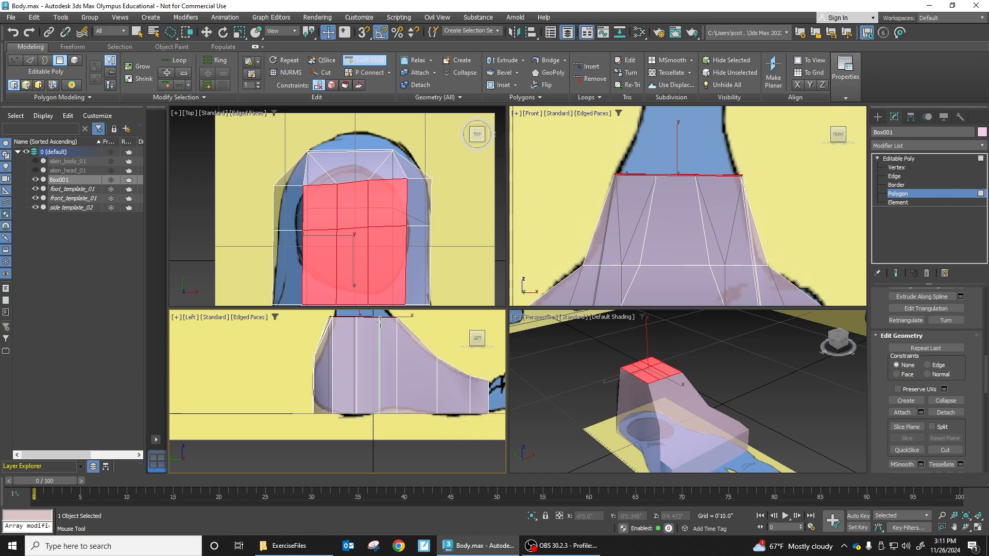
{"action": "left_click", "coordinate": [380, 322]}
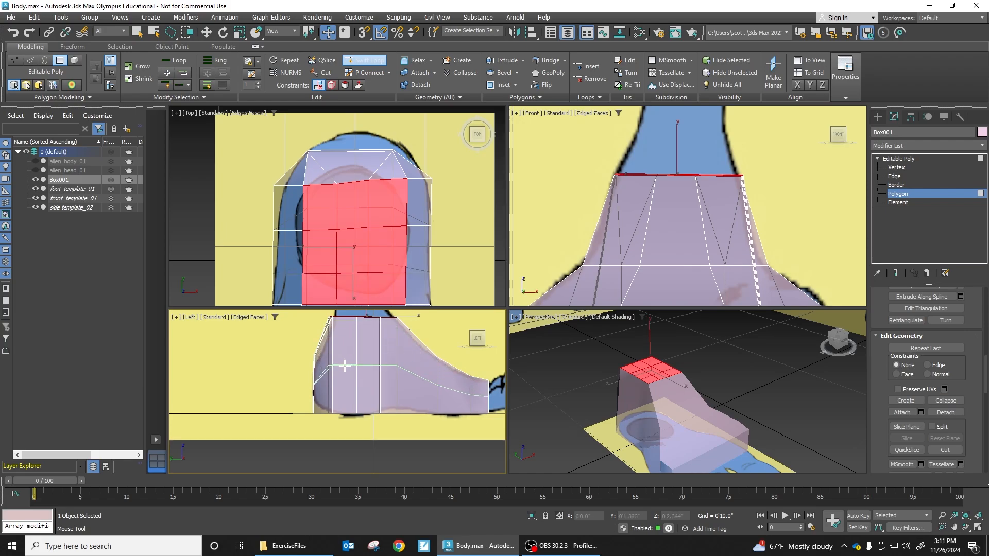
Step: Raise the sole vertices at the start of the arch about 0.07" and the mid-arch ones about 0.26" in the Left view
{"action": "left_click", "coordinate": [897, 168]}
{"action": "scroll", "coordinate": [368, 414], "scroll_direction": "up", "scroll_amount": 4}
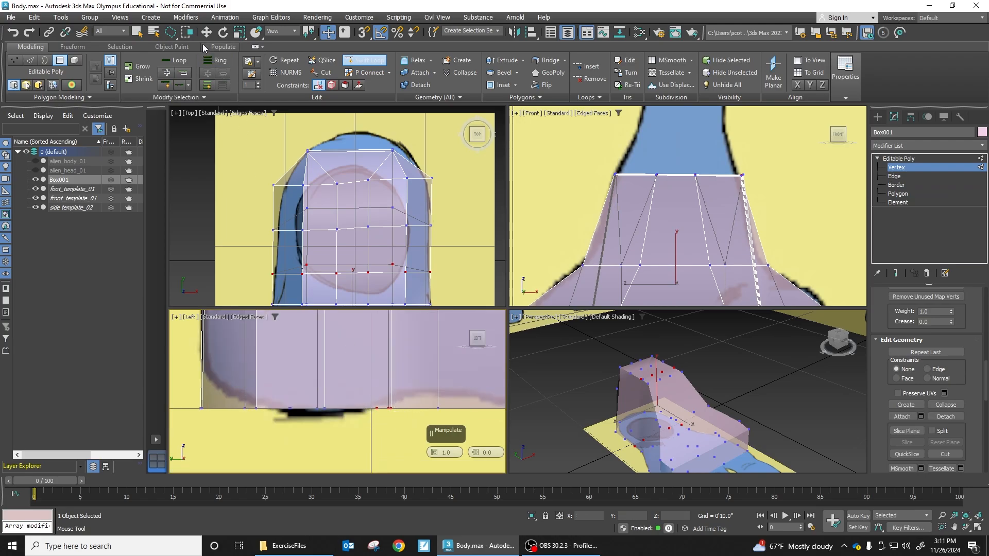
{"action": "key", "text": "w"}
{"action": "left_click_drag", "start_coordinate": [368, 413], "coordinate": [367, 414]}
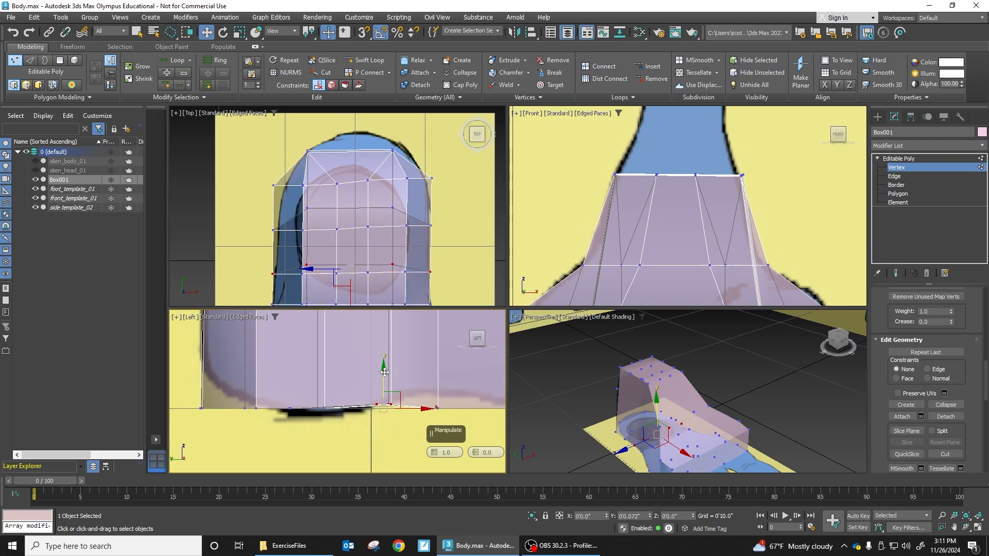
{"action": "left_click_drag", "start_coordinate": [385, 372], "coordinate": [384, 367]}
{"action": "left_click", "coordinate": [438, 406]}
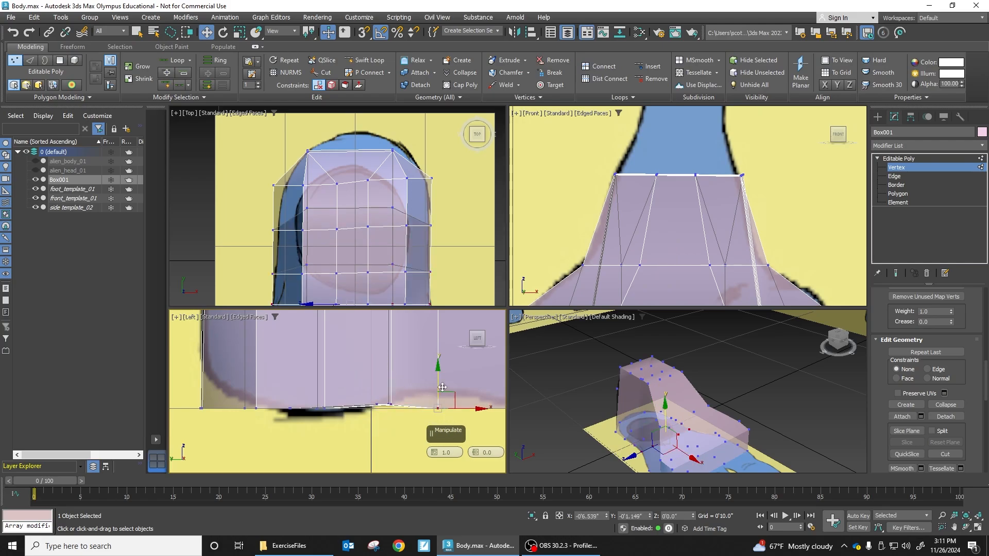
{"action": "left_click_drag", "start_coordinate": [437, 386], "coordinate": [438, 373]}
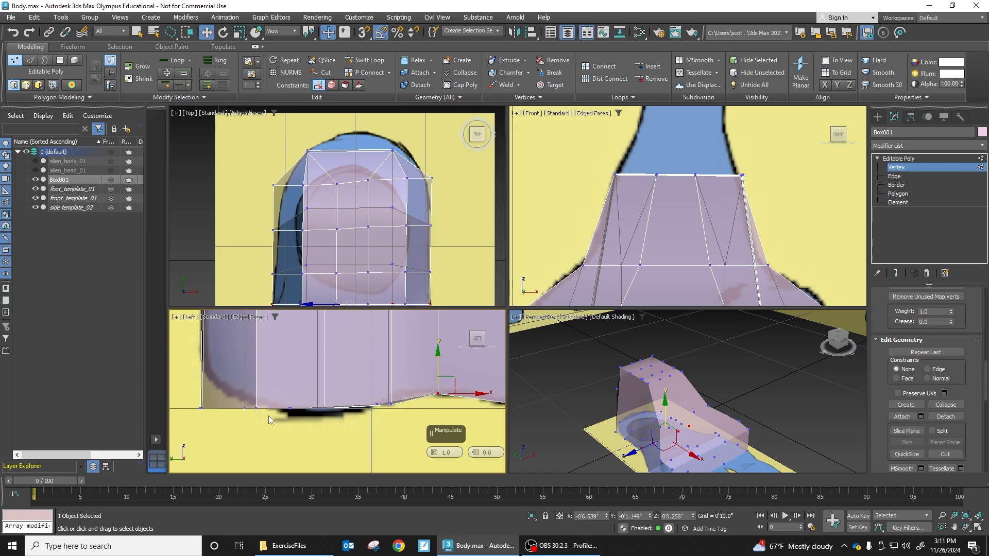
Step: Raise the heel's bottom vertices to the side template, the rearmost about 0.46", and the sole's front edge vertices about 0.1"
{"action": "left_click_drag", "start_coordinate": [268, 416], "coordinate": [235, 393]}
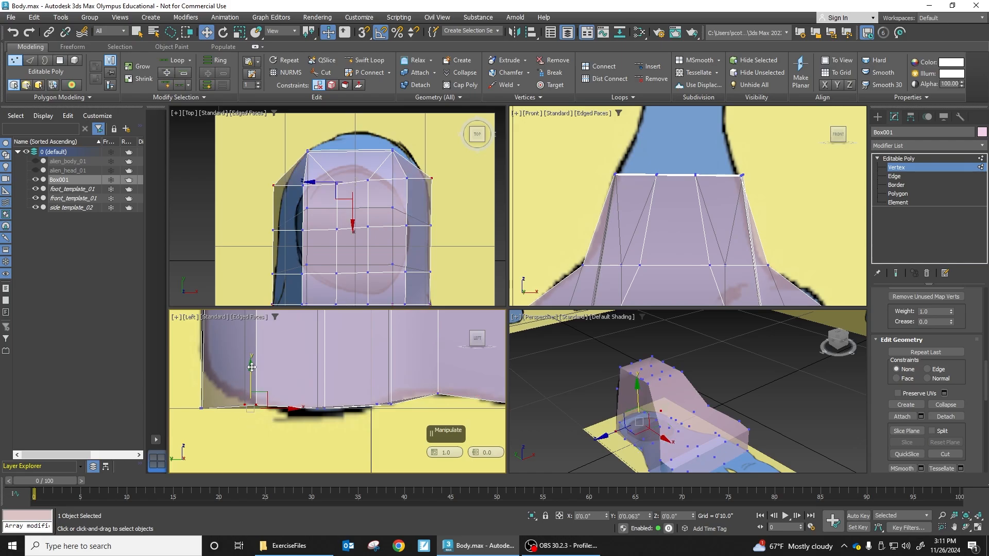
{"action": "left_click_drag", "start_coordinate": [220, 429], "coordinate": [216, 346]}
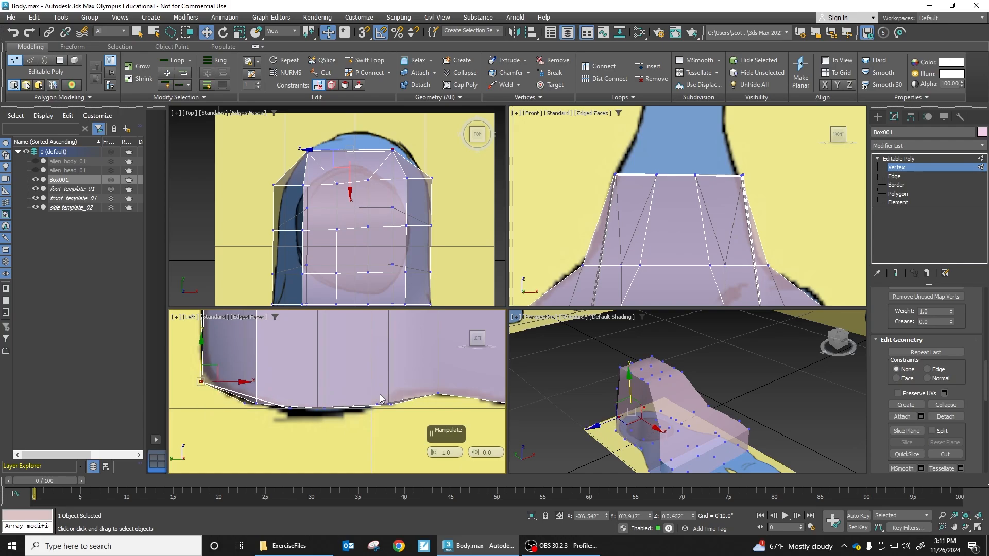
{"action": "middle_click_drag", "start_coordinate": [380, 397], "coordinate": [202, 384]}
{"action": "left_click", "coordinate": [340, 375]}
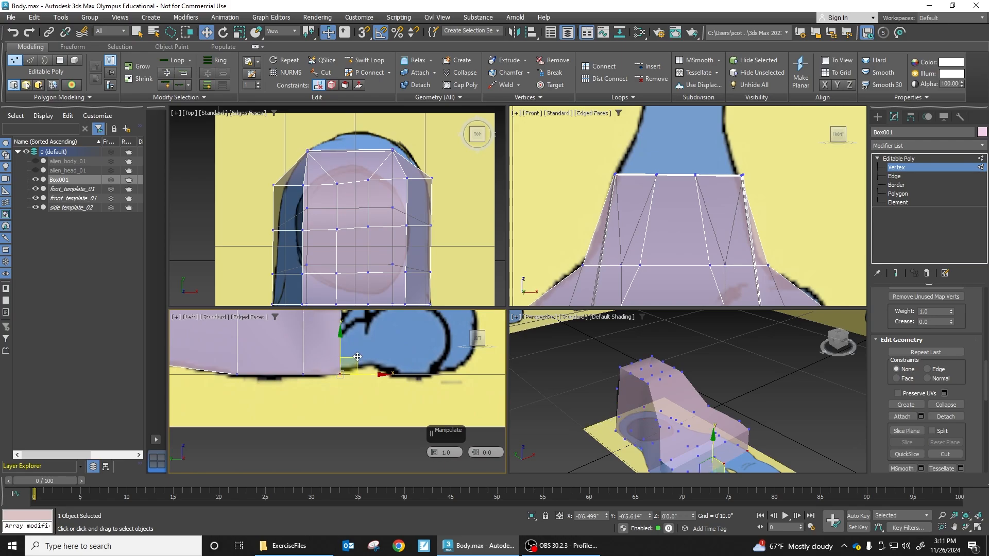
{"action": "left_click_drag", "start_coordinate": [340, 344], "coordinate": [340, 342]}
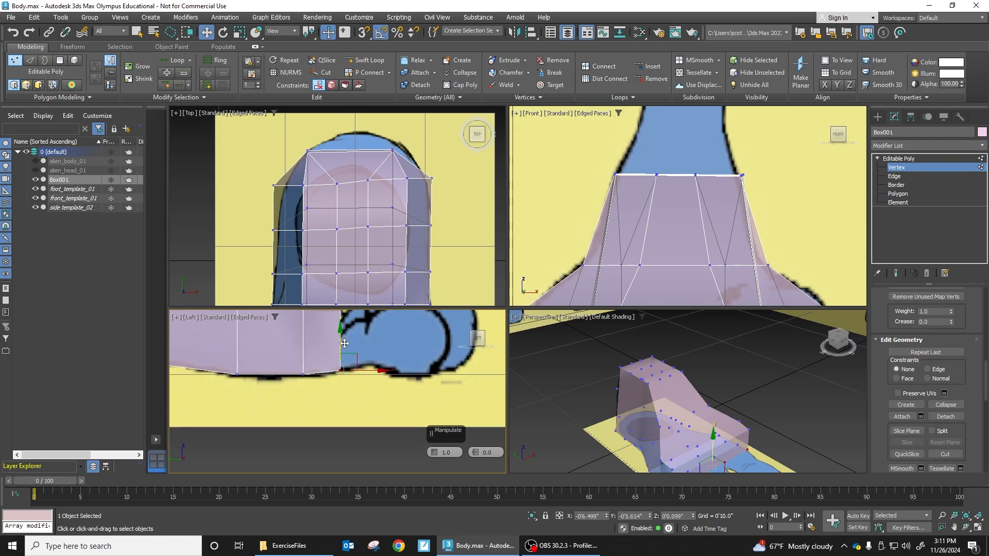
Step: Shift the heel's upper back vertices about 0.07" toward the toes and move the ankle's top back vertices toward the leg outline
{"action": "middle_click_drag", "start_coordinate": [365, 357], "coordinate": [385, 403]}
{"action": "scroll", "coordinate": [271, 340], "scroll_direction": "down", "scroll_amount": 5}
{"action": "middle_click_drag", "start_coordinate": [271, 342], "coordinate": [358, 404]}
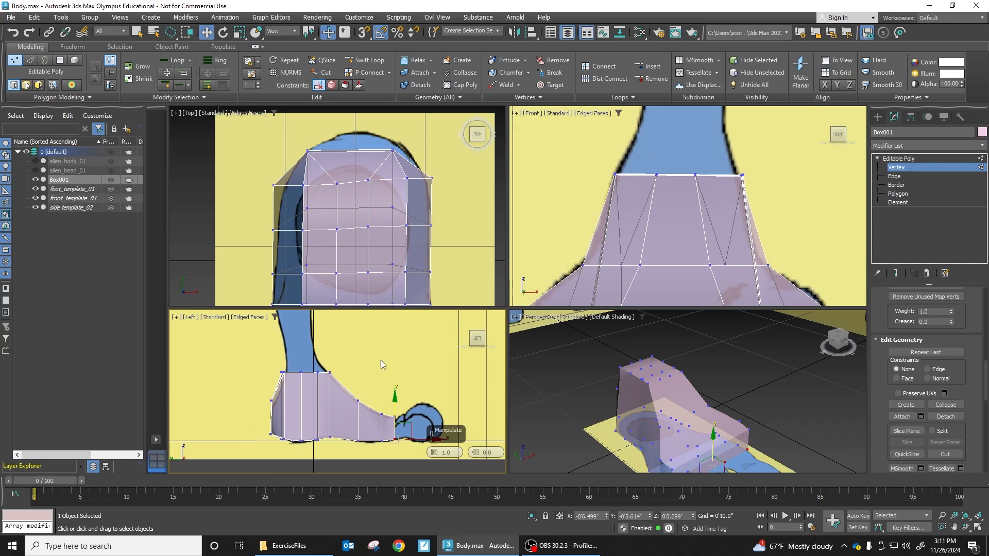
{"action": "left_click", "coordinate": [269, 401]}
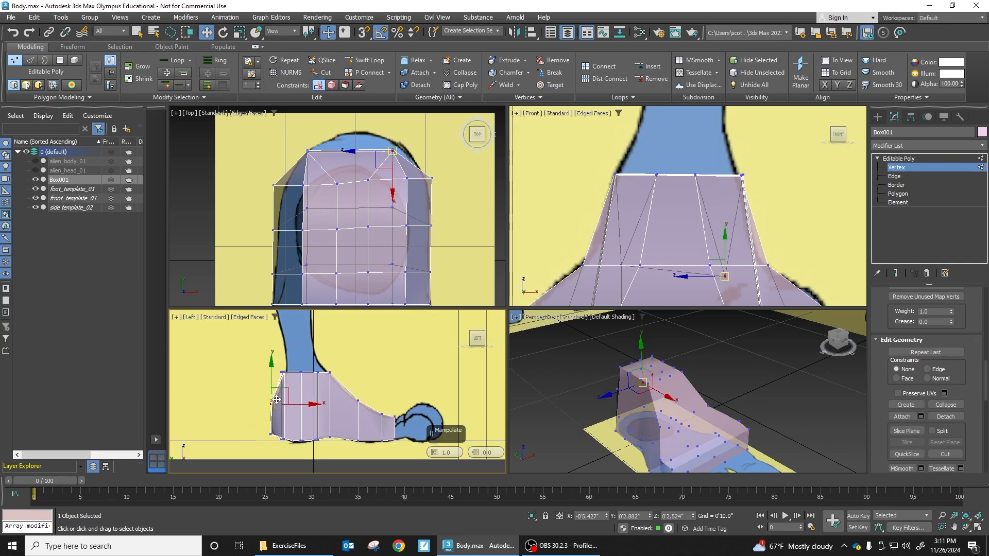
{"action": "scroll", "coordinate": [247, 402], "scroll_direction": "up", "scroll_amount": 8}
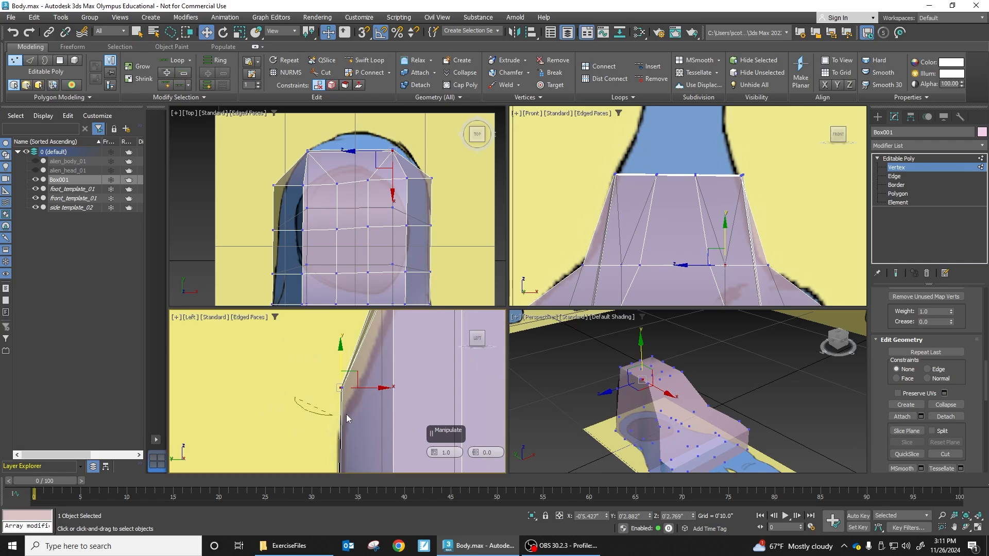
{"action": "left_click_drag", "start_coordinate": [371, 392], "coordinate": [375, 397]}
{"action": "middle_click_drag", "start_coordinate": [372, 362], "coordinate": [289, 451]}
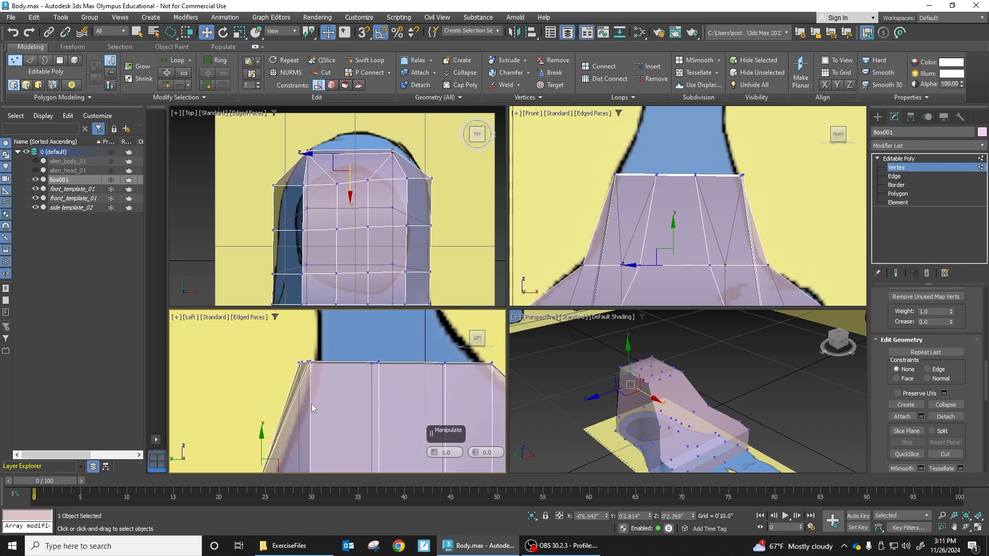
{"action": "left_click_drag", "start_coordinate": [329, 363], "coordinate": [352, 365]}
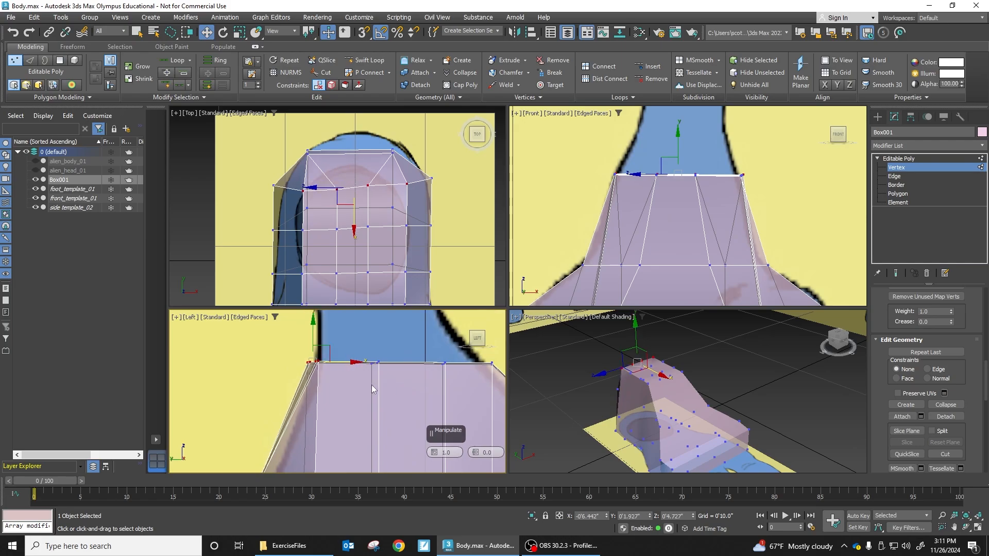
Step: Select the three polygons on the back of the ankle at Polygon level and make them planar
{"action": "scroll", "coordinate": [372, 386], "scroll_direction": "down", "scroll_amount": 2}
{"action": "middle_click_drag", "start_coordinate": [399, 383], "coordinate": [359, 405], "text": "alt"}
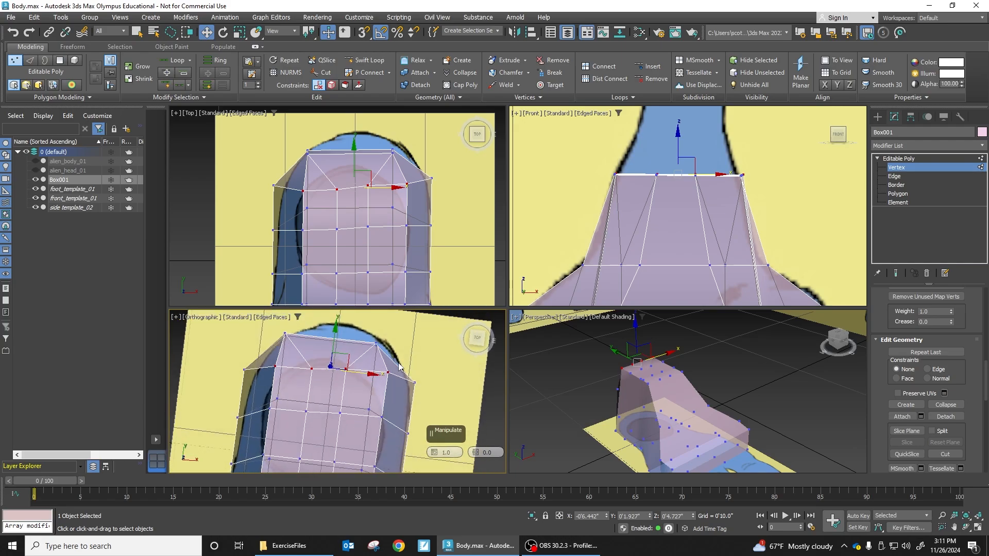
{"action": "left_click", "coordinate": [897, 193]}
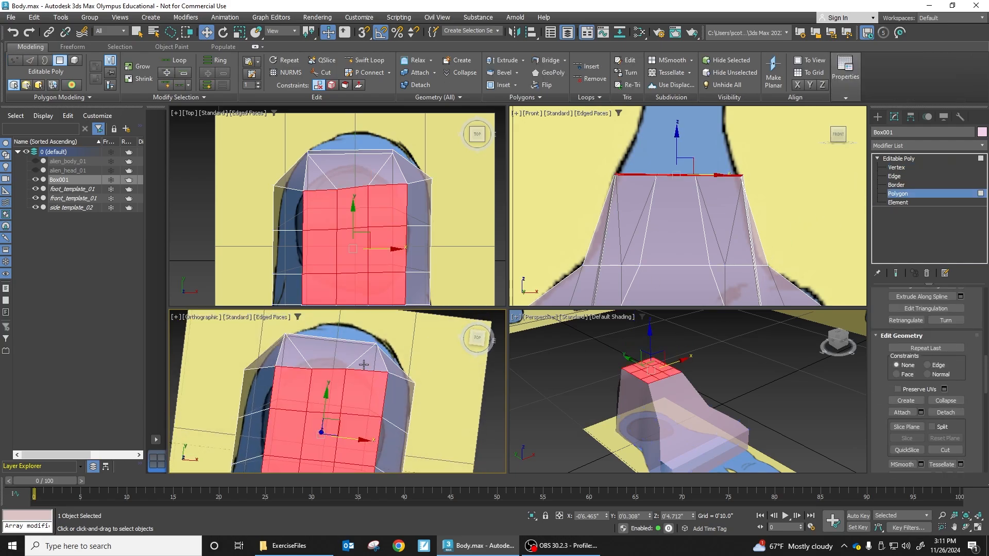
{"action": "left_click", "coordinate": [363, 361]}
{"action": "left_click", "coordinate": [330, 356], "text": "ctrl"}
{"action": "left_click", "coordinate": [297, 358], "text": "ctrl"}
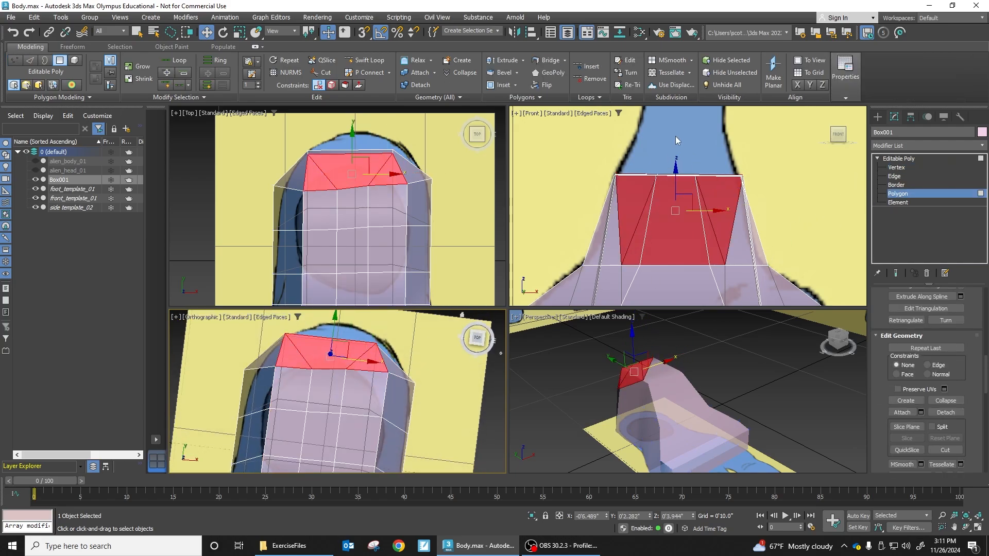
{"action": "left_click", "coordinate": [772, 64]}
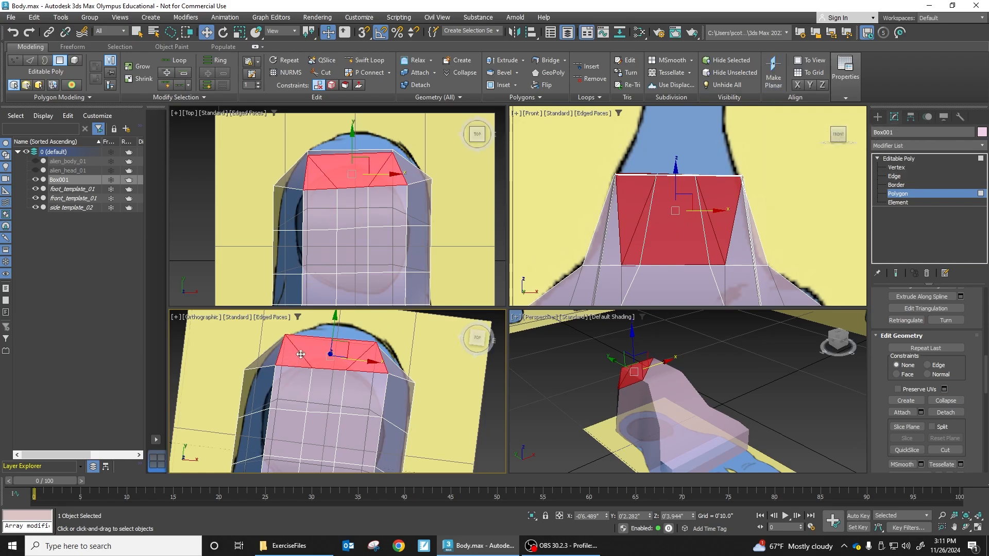
Step: Select the heel's lower back polygon and examine the foot mesh from several angles and from the top
{"action": "middle_click_drag", "start_coordinate": [352, 396], "coordinate": [319, 366], "text": "alt"}
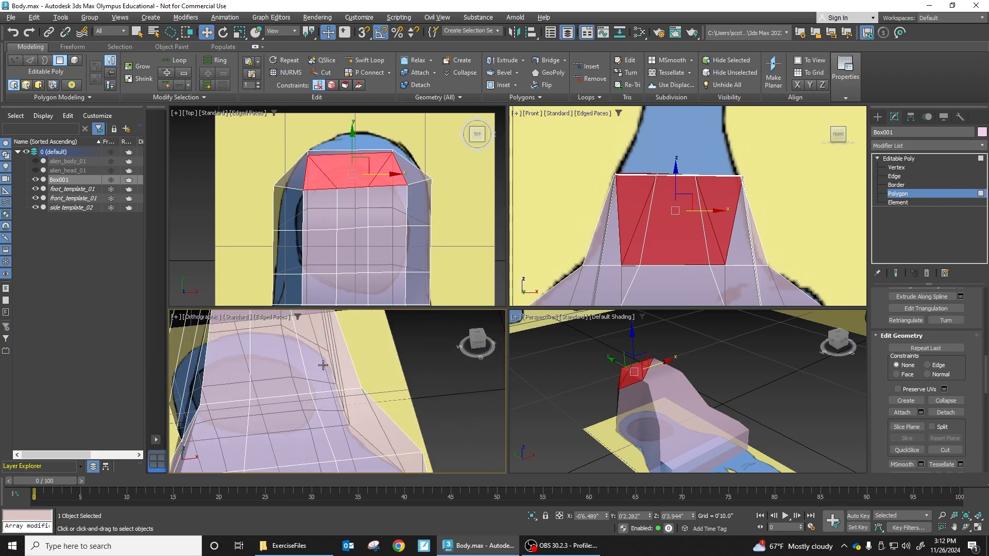
{"action": "scroll", "coordinate": [694, 267], "scroll_direction": "down", "scroll_amount": 8}
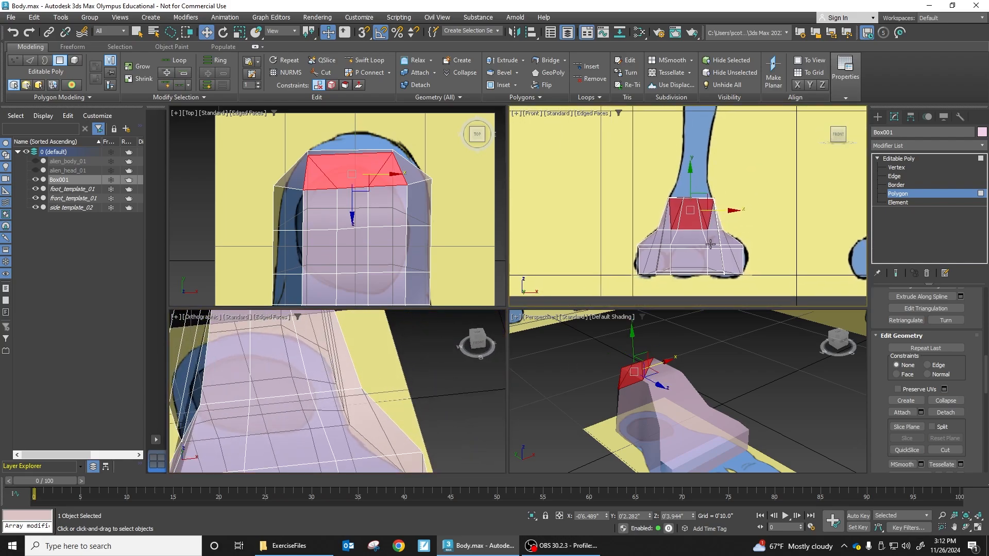
{"action": "middle_click_drag", "start_coordinate": [382, 237], "coordinate": [294, 265], "text": "alt"}
{"action": "left_click_drag", "start_coordinate": [357, 224], "coordinate": [314, 239]}
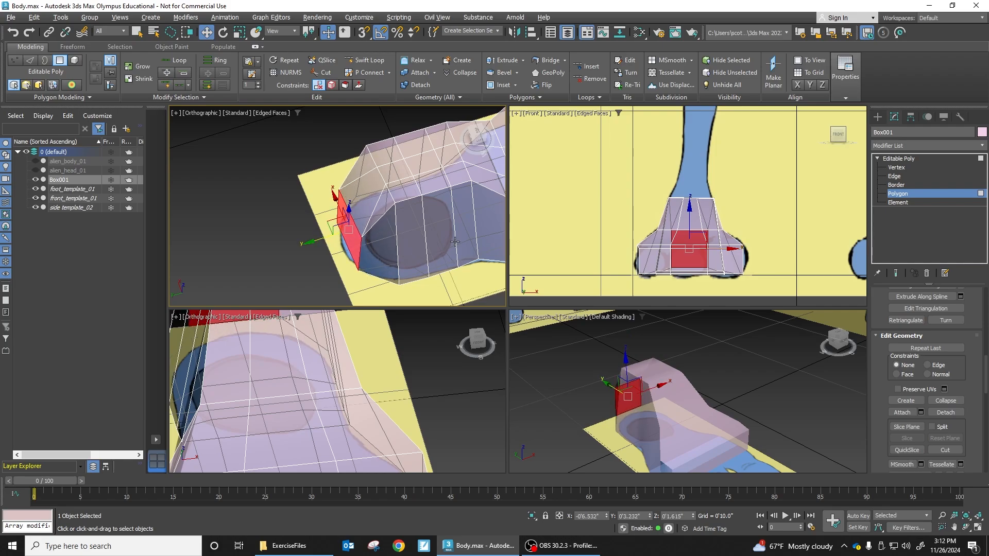
{"action": "middle_click_drag", "start_coordinate": [455, 241], "coordinate": [302, 208], "text": "alt"}
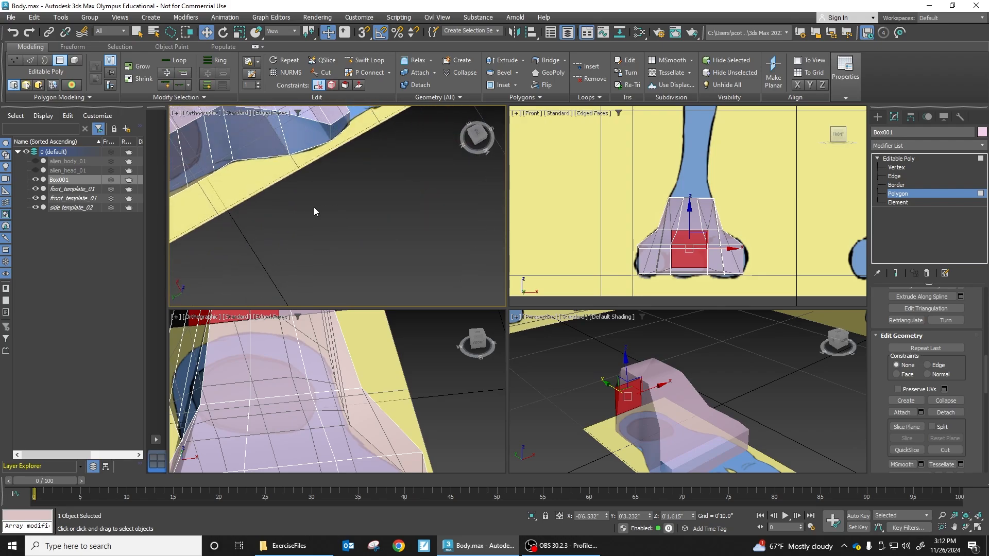
{"action": "key", "text": "t"}
{"action": "scroll", "coordinate": [388, 195], "scroll_direction": "down", "scroll_amount": 4}
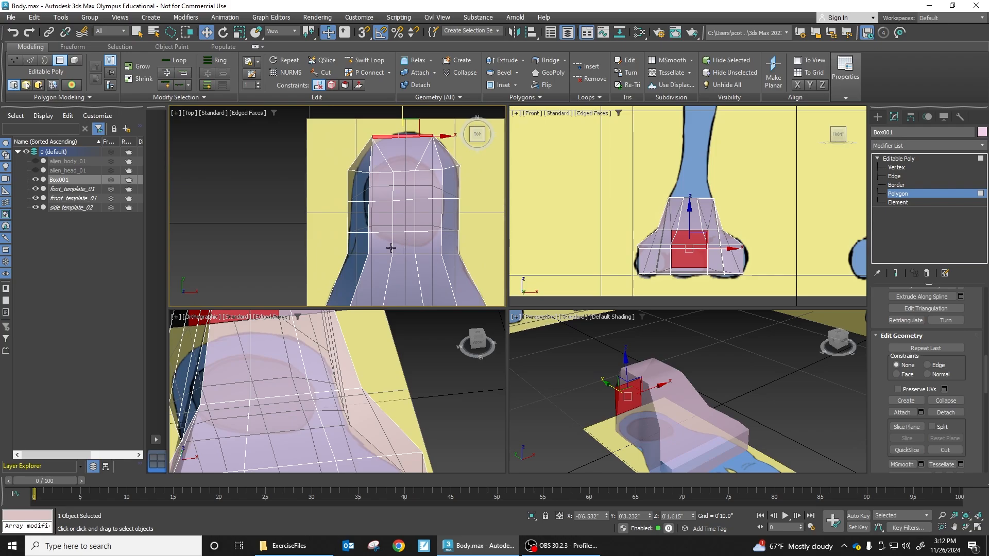
{"action": "middle_click_drag", "start_coordinate": [400, 257], "coordinate": [417, 248]}
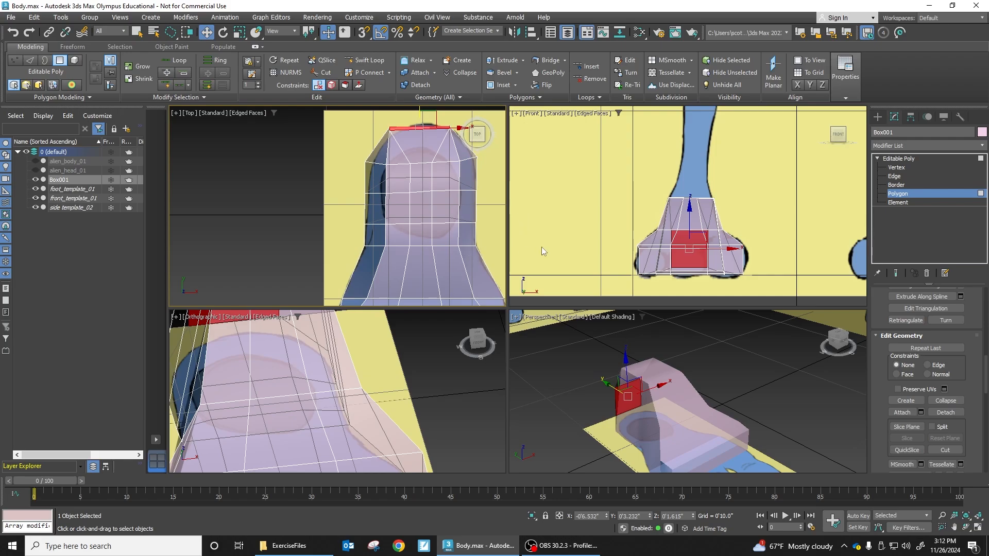
Step: Unhide alien_body_01 and compare the end of its leg with the top of the ankle
{"action": "left_click", "coordinate": [35, 161]}
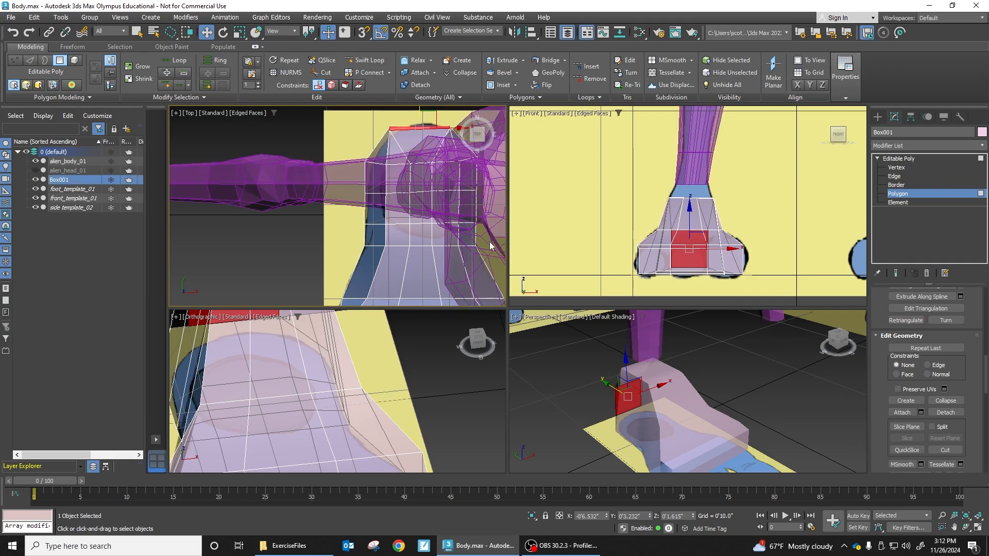
{"action": "middle_click_drag", "start_coordinate": [439, 236], "coordinate": [371, 247], "text": "alt"}
{"action": "scroll", "coordinate": [397, 226], "scroll_direction": "up", "scroll_amount": 4}
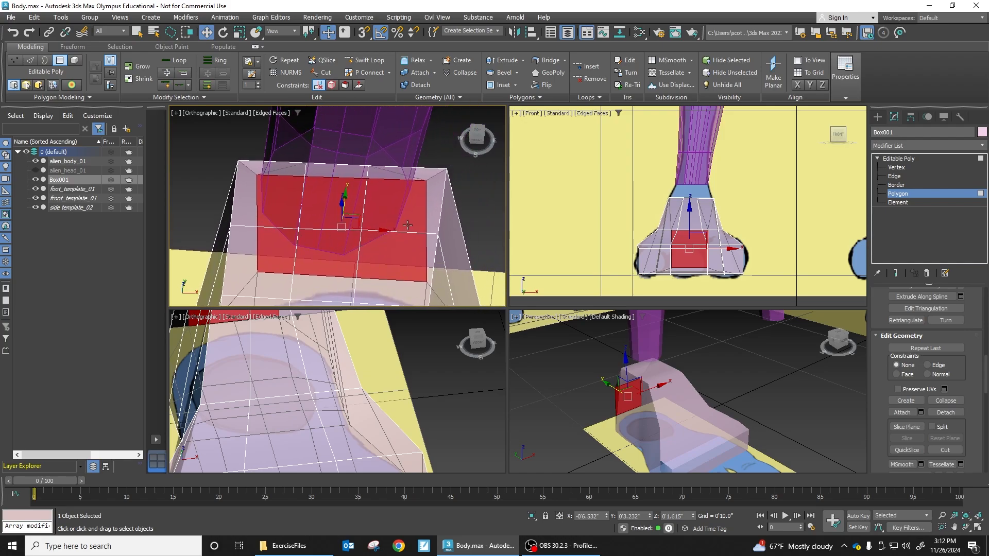
{"action": "middle_click_drag", "start_coordinate": [413, 200], "coordinate": [412, 205], "text": "alt"}
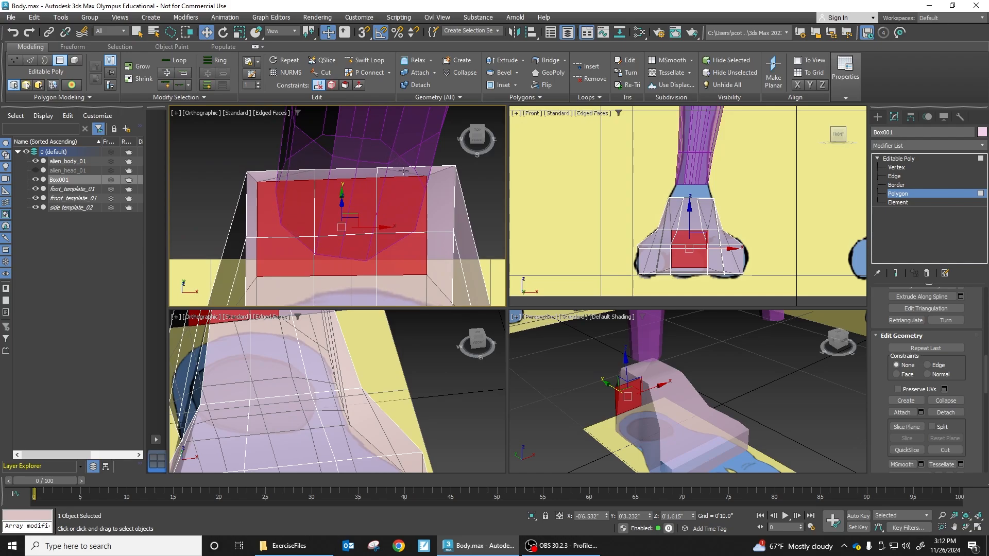
{"action": "middle_click_drag", "start_coordinate": [420, 193], "coordinate": [368, 127], "text": "alt"}
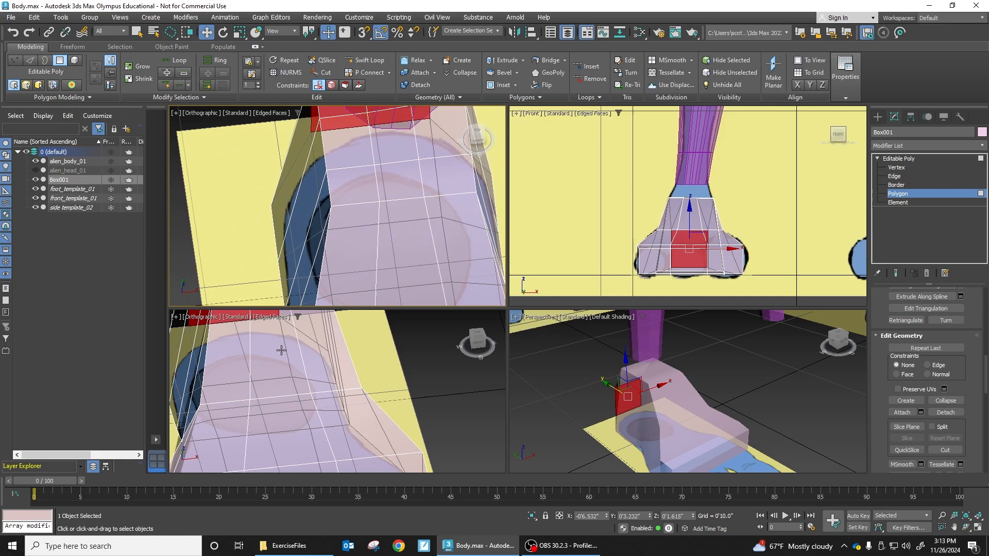
Step: Examine the leg opening against the ankle and hide alien_body_01
{"action": "middle_click_drag", "start_coordinate": [283, 347], "coordinate": [278, 375], "text": "alt"}
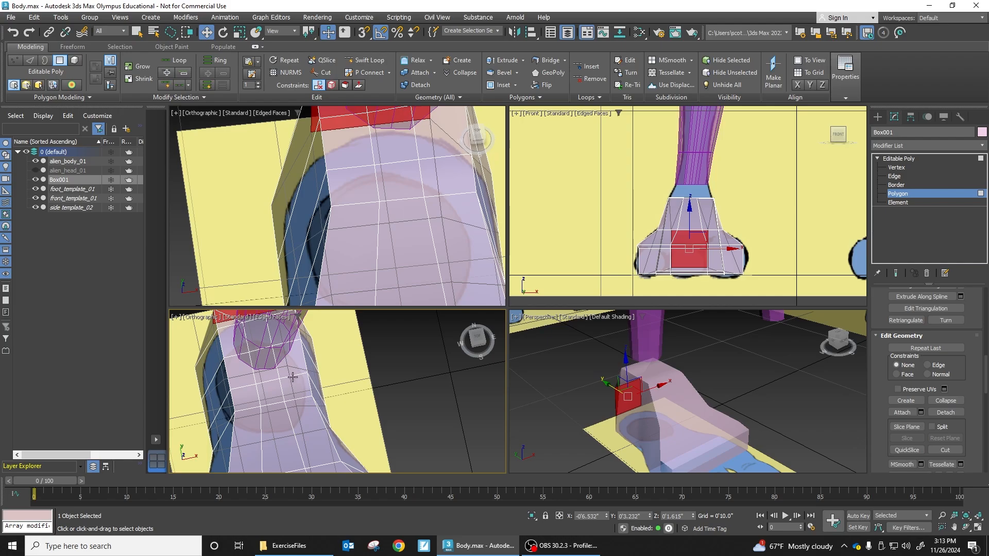
{"action": "middle_click_drag", "start_coordinate": [292, 377], "coordinate": [284, 371], "text": "alt"}
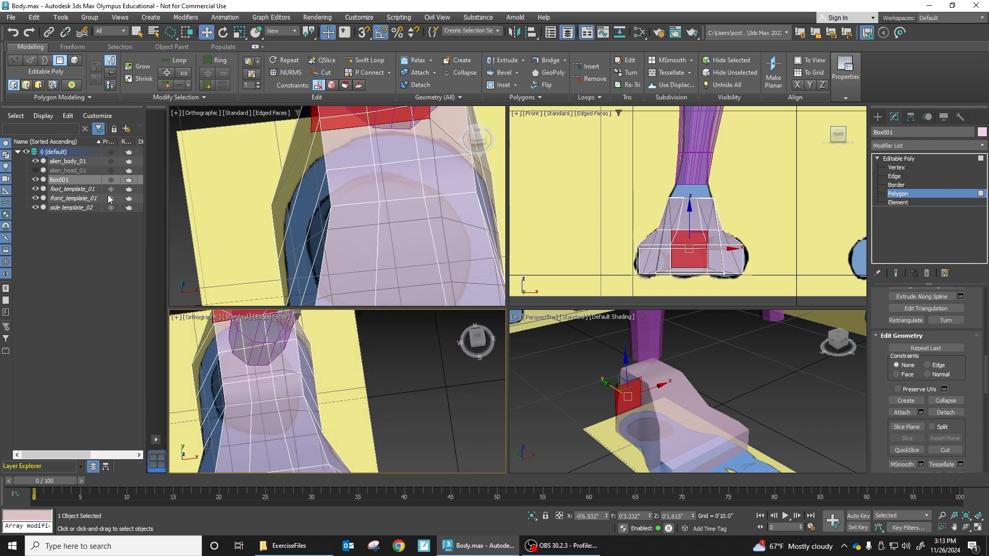
{"action": "left_click", "coordinate": [36, 160]}
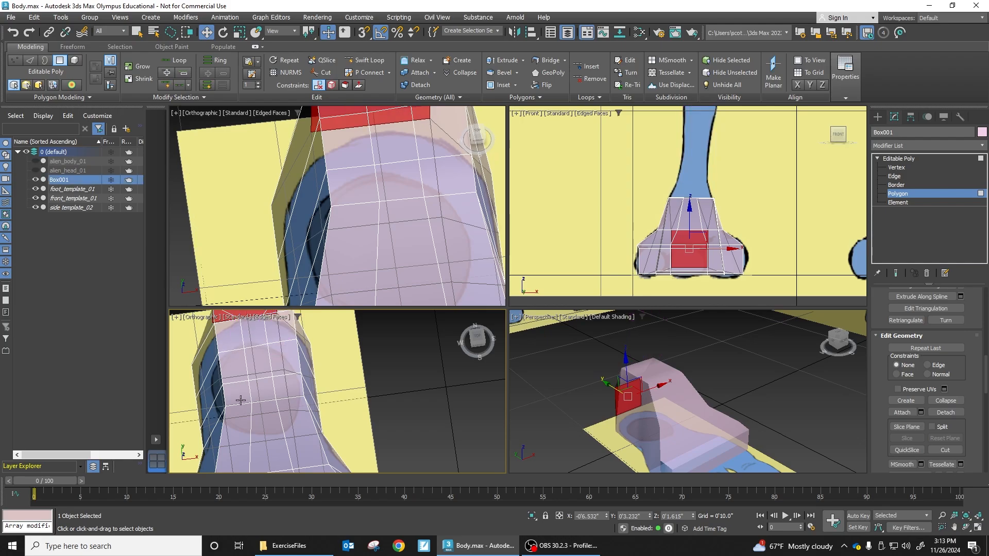
Step: Select the three polygons on the front face of the foot where the toes begin
{"action": "middle_click_drag", "start_coordinate": [243, 384], "coordinate": [308, 380], "text": "alt"}
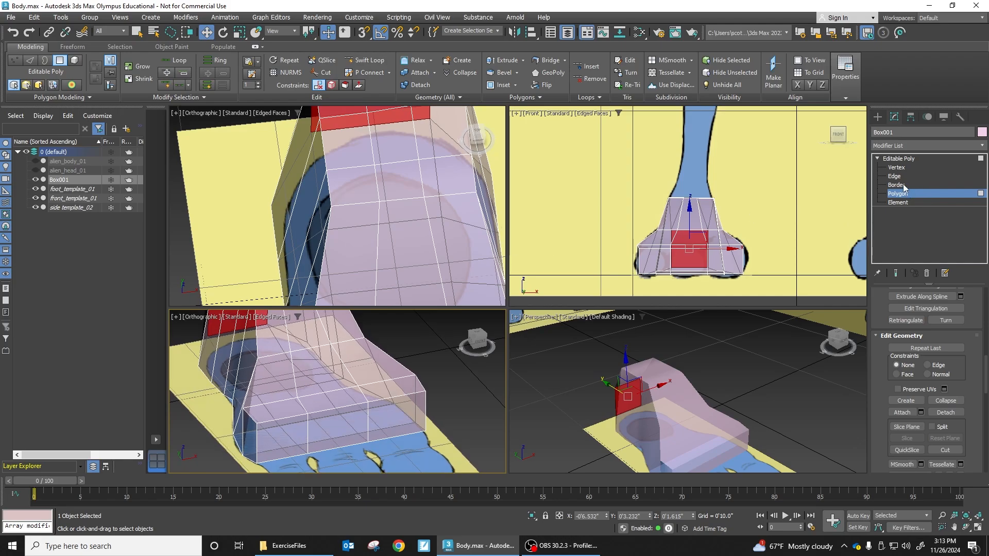
{"action": "left_click", "coordinate": [294, 429]}
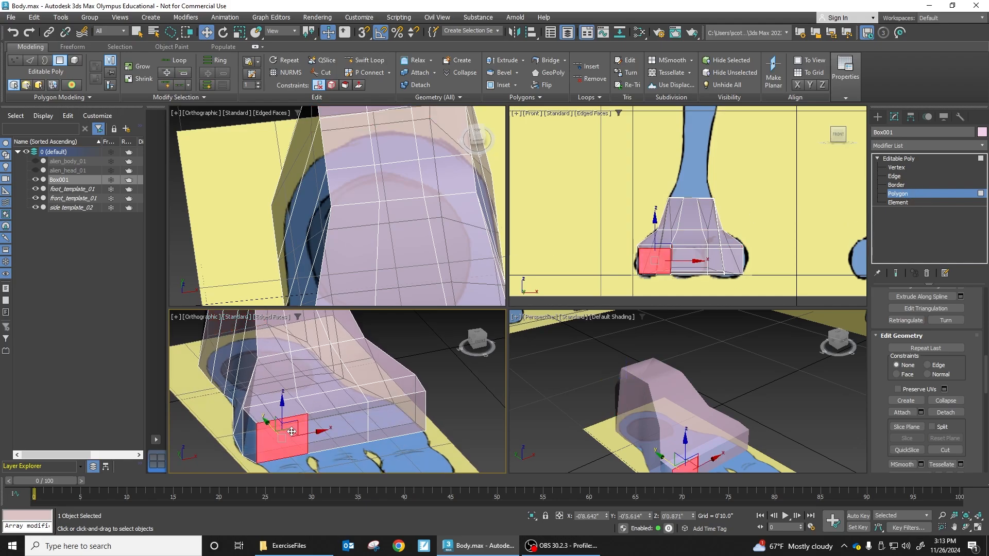
{"action": "left_click", "coordinate": [358, 431], "text": "ctrl"}
{"action": "left_click", "coordinate": [394, 420], "text": "ctrl"}
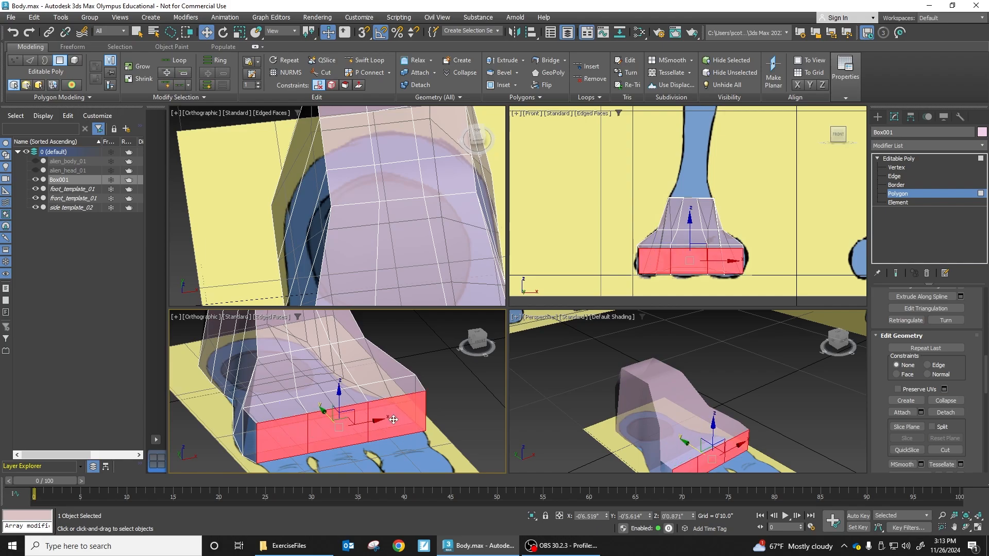
{"action": "middle_click_drag", "start_coordinate": [439, 372], "coordinate": [405, 411], "text": "alt"}
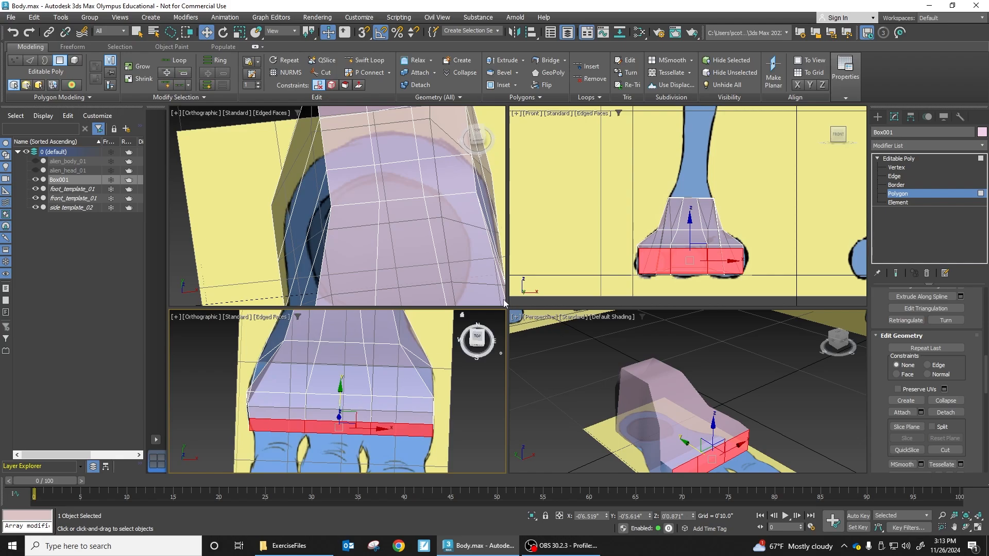
{"action": "middle_click_drag", "start_coordinate": [394, 239], "coordinate": [373, 196], "text": "alt"}
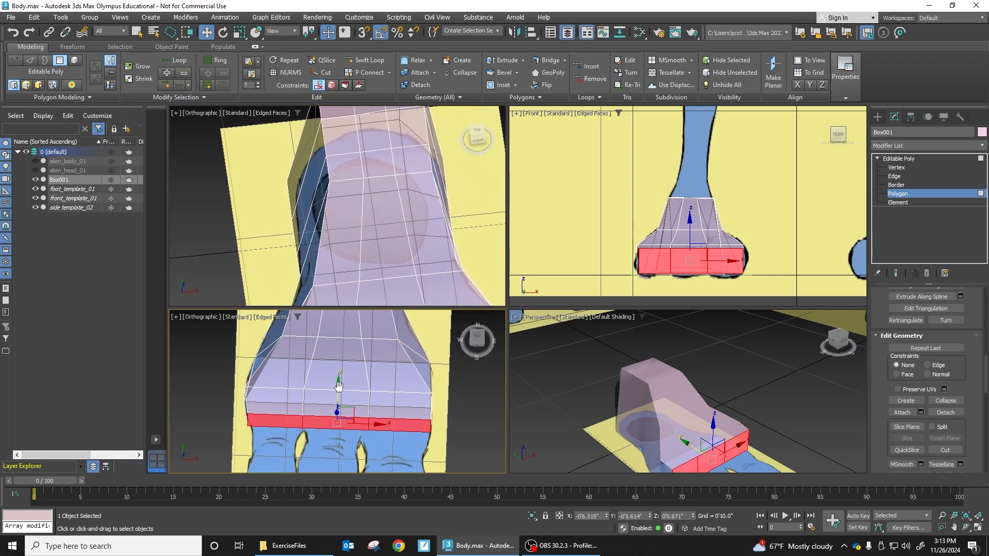
Step: Set the two orthographic viewports to Top and Left views and reselect the three toe-end polygons of the foot
{"action": "key", "text": "t"}
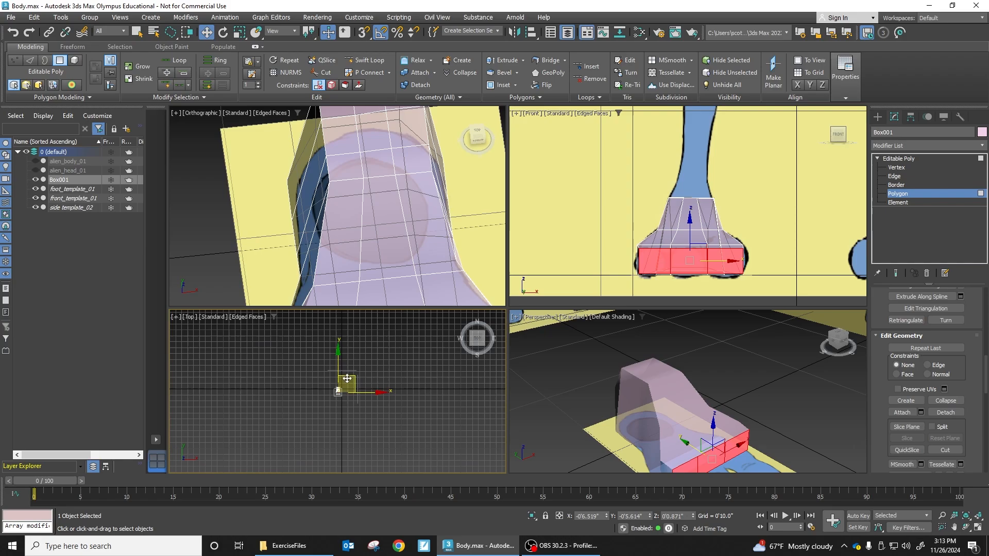
{"action": "left_click", "coordinate": [357, 235]}
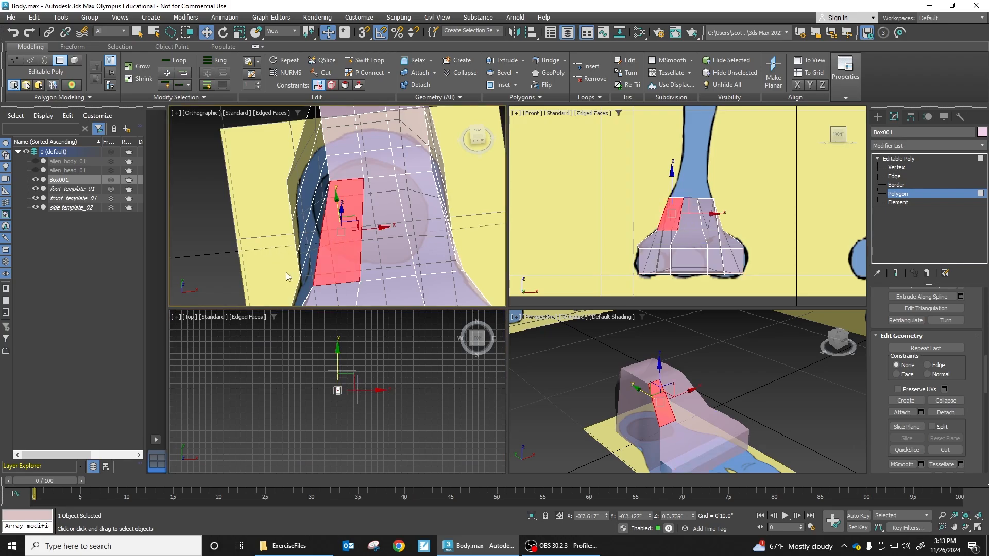
{"action": "key", "text": "t"}
{"action": "left_click", "coordinate": [399, 374]}
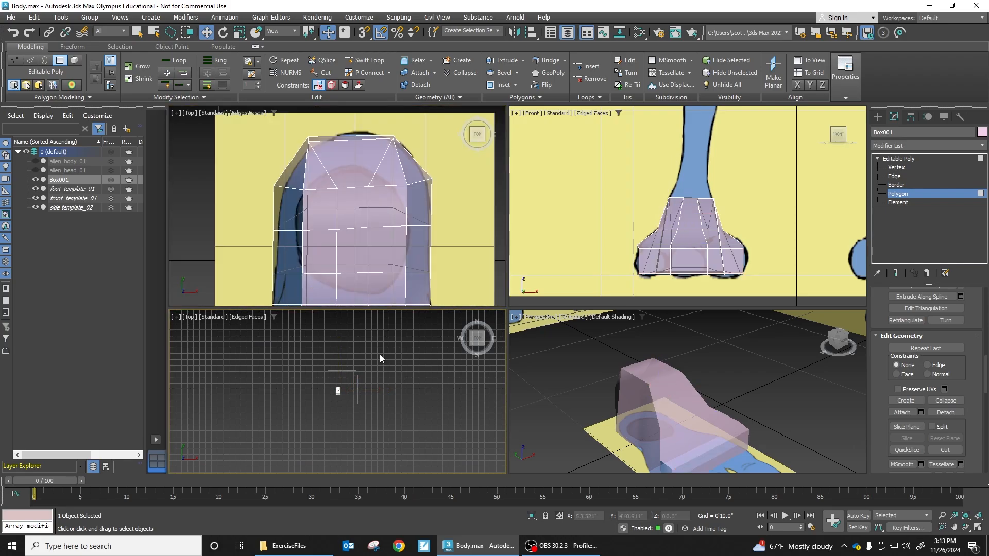
{"action": "key", "text": "l"}
{"action": "mouse_move", "coordinate": [348, 217]}
{"action": "middle_mouse_down"}
{"action": "mouse_move", "coordinate": [348, 172]}
{"action": "mouse_move", "coordinate": [332, 292]}
{"action": "mouse_move", "coordinate": [342, 230]}
{"action": "middle_mouse_up"}
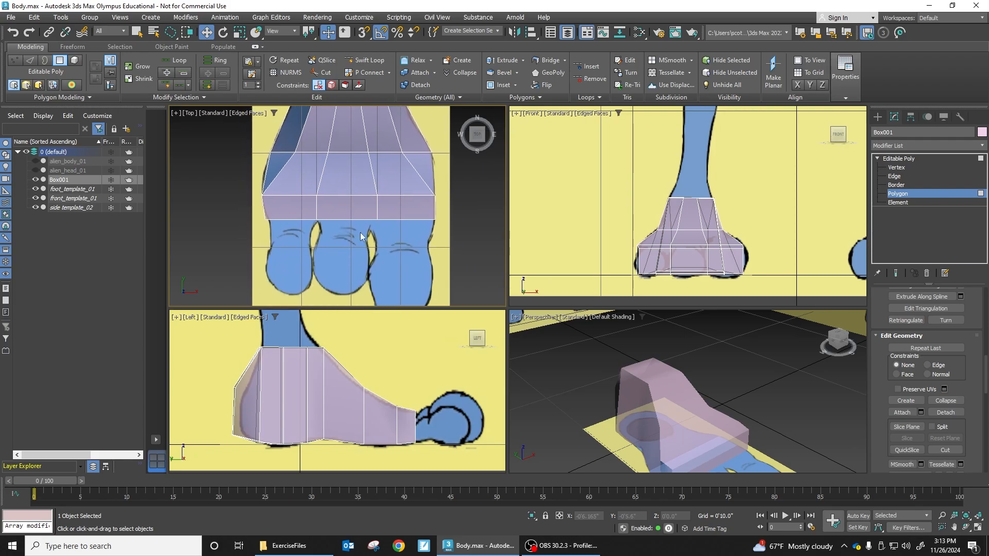
{"action": "left_click", "coordinate": [657, 260]}
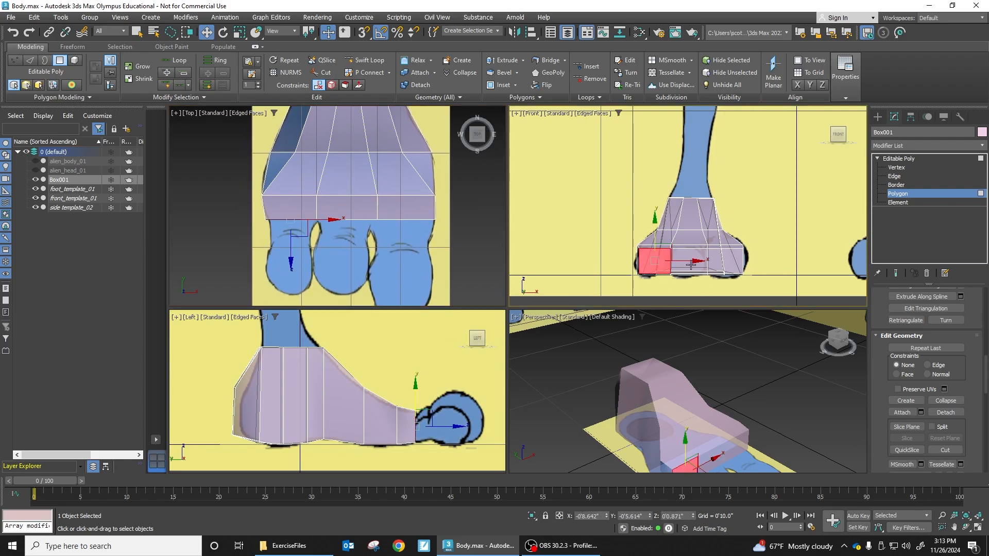
{"action": "left_click", "coordinate": [690, 260], "text": "ctrl"}
{"action": "left_click", "coordinate": [722, 261], "text": "ctrl"}
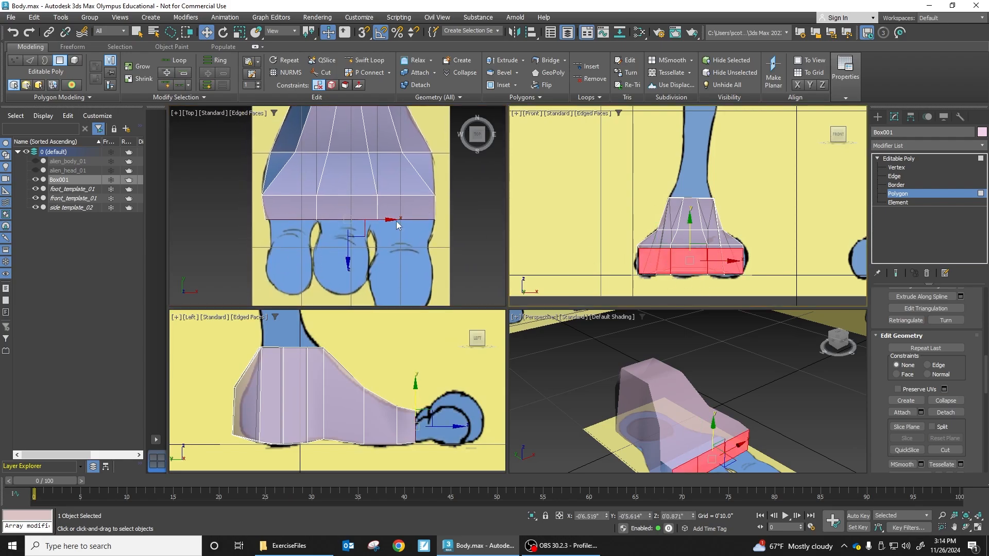
Step: Bevel the three toe-end polygons individually, with a height of 0.913" and an outline of -0.425"
{"action": "right_click", "coordinate": [681, 255]}
{"action": "left_click", "coordinate": [592, 289]}
{"action": "scroll", "coordinate": [591, 239], "scroll_direction": "down", "scroll_amount": 3}
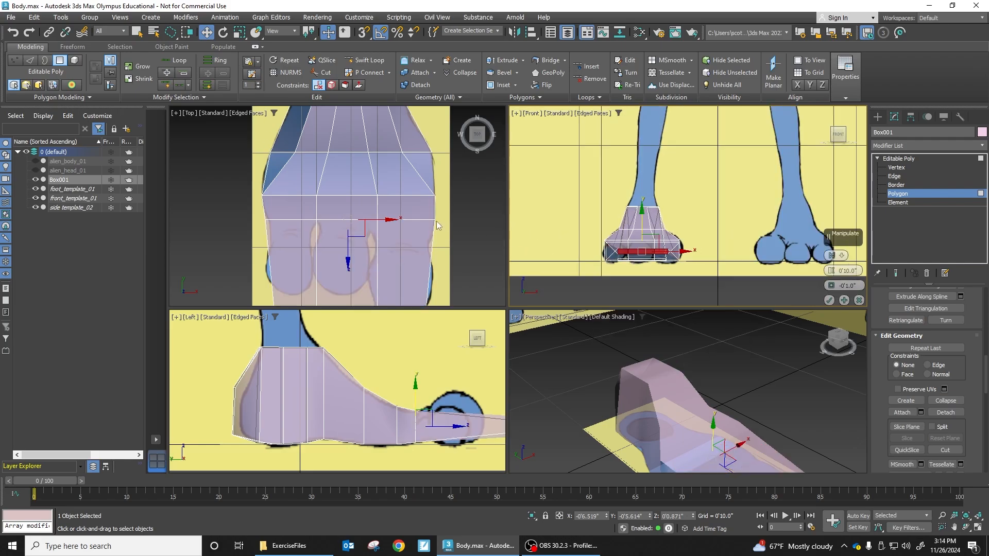
{"action": "scroll", "coordinate": [428, 211], "scroll_direction": "down", "scroll_amount": 5}
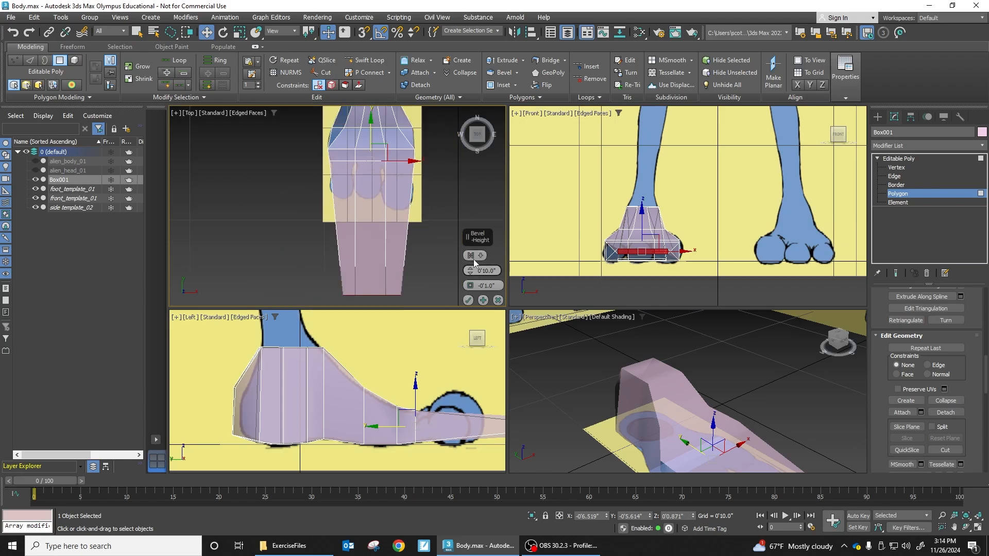
{"action": "left_click_drag", "start_coordinate": [470, 271], "coordinate": [462, 355]}
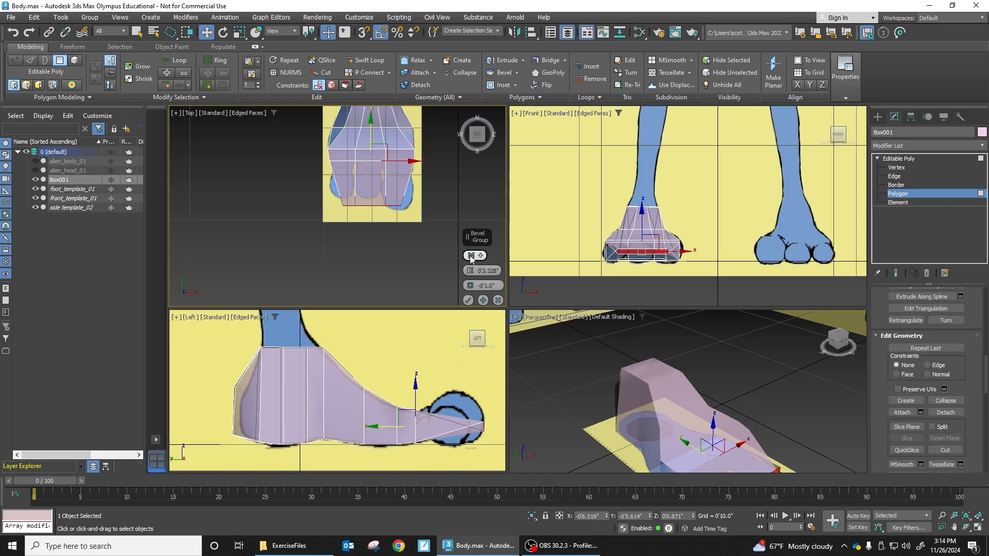
{"action": "left_click", "coordinate": [472, 257]}
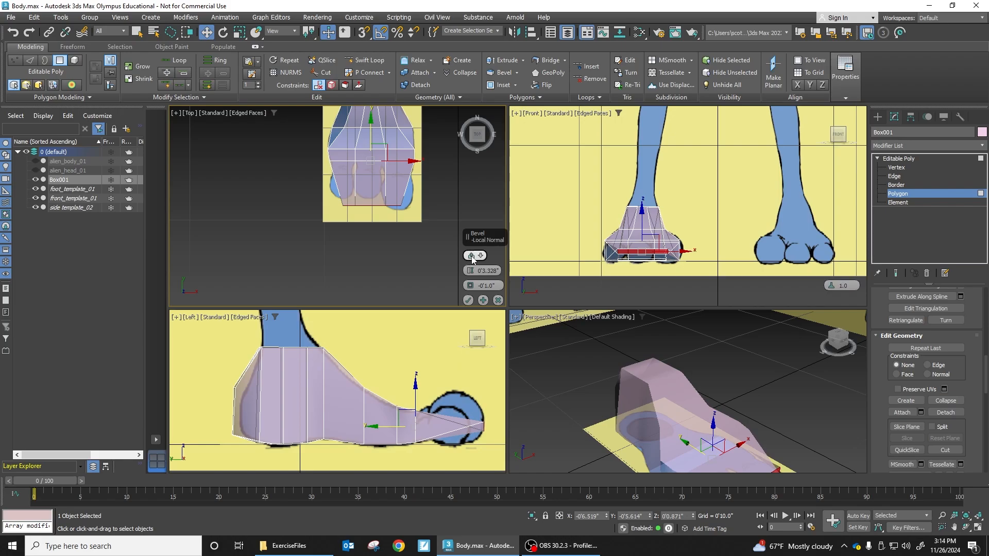
{"action": "left_click_drag", "start_coordinate": [472, 257], "coordinate": [470, 262]}
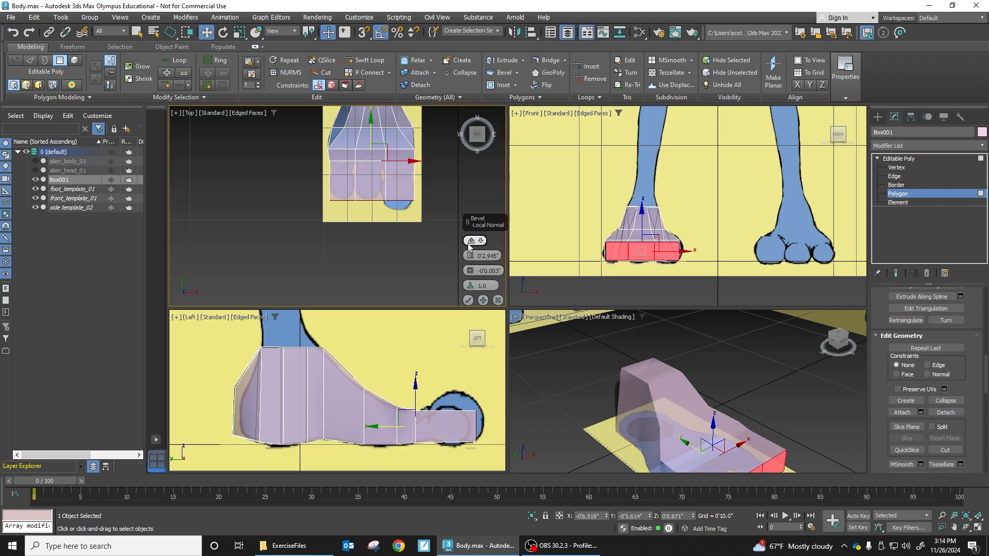
{"action": "left_click", "coordinate": [470, 242]}
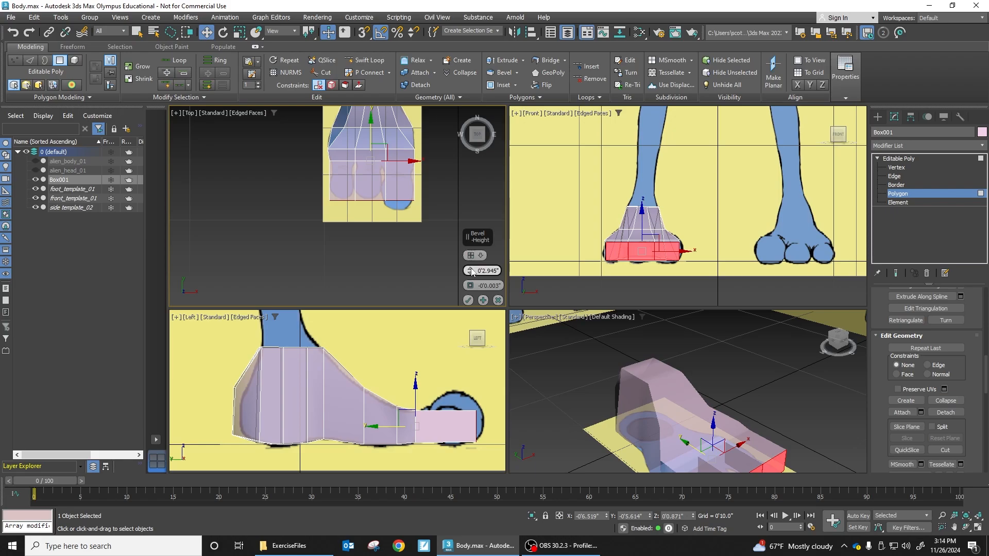
{"action": "left_click_drag", "start_coordinate": [470, 274], "coordinate": [469, 288]}
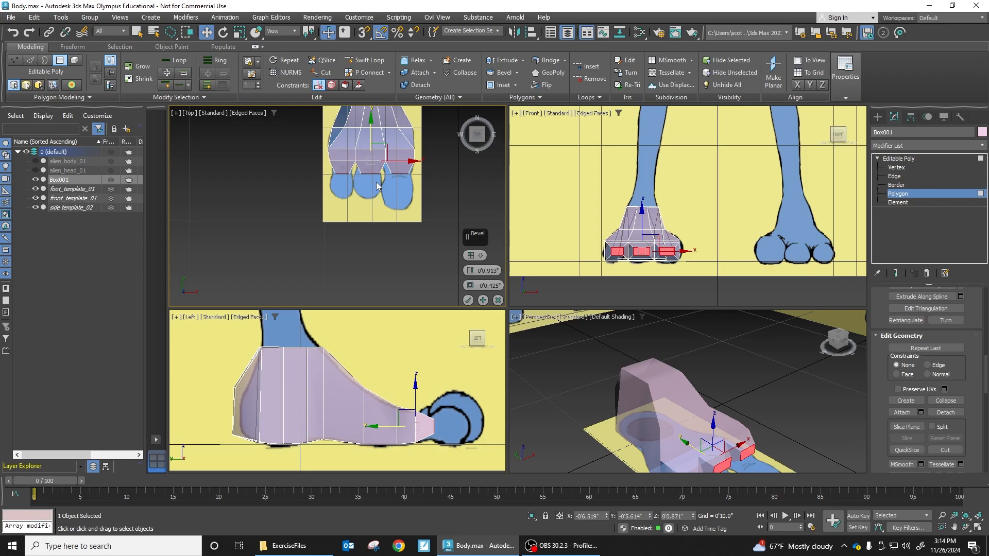
{"action": "left_click", "coordinate": [469, 299]}
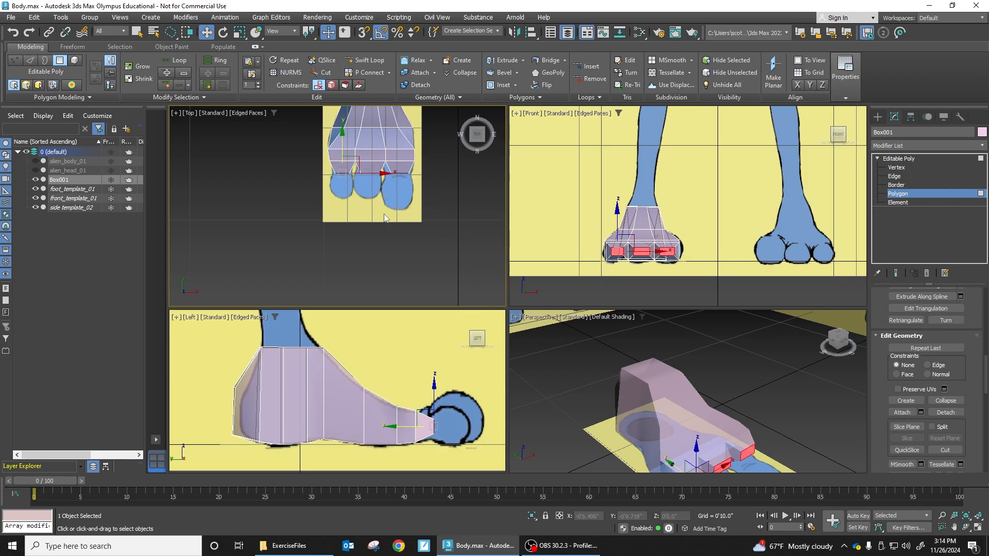
Step: Bevel the three toe polygons again, widening them with a height of 0.913" and an outline of 0.284"
{"action": "right_click", "coordinate": [669, 264]}
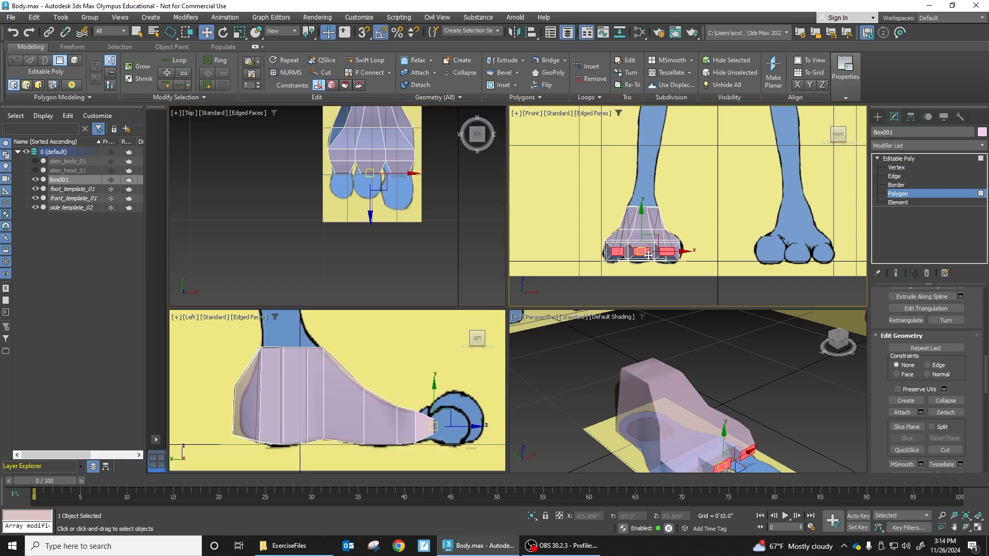
{"action": "right_click", "coordinate": [646, 252]}
{"action": "left_click", "coordinate": [557, 288]}
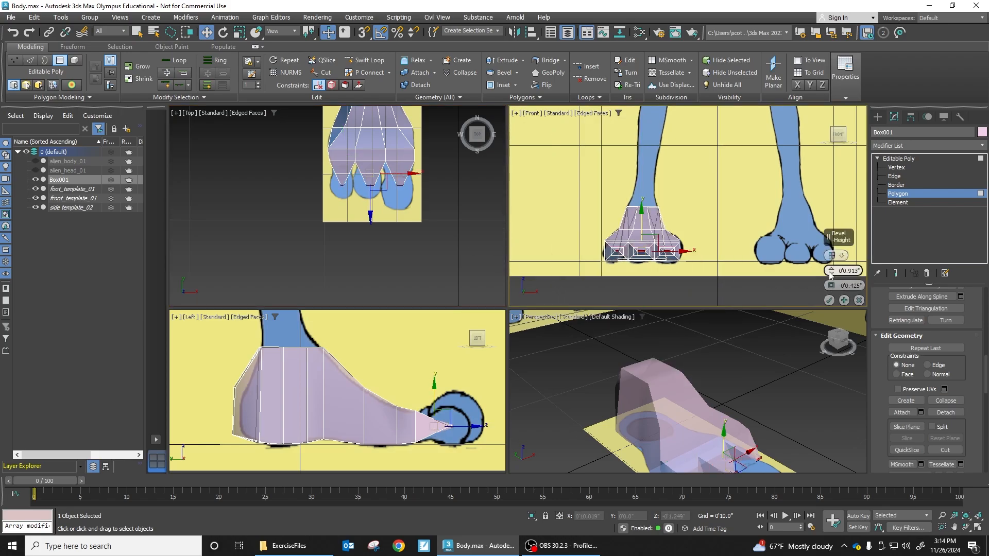
{"action": "mouse_move", "coordinate": [830, 276]}
{"action": "left_mouse_down"}
{"action": "mouse_move", "coordinate": [830, 286]}
{"action": "mouse_move", "coordinate": [834, 260]}
{"action": "mouse_move", "coordinate": [835, 285]}
{"action": "left_mouse_up"}
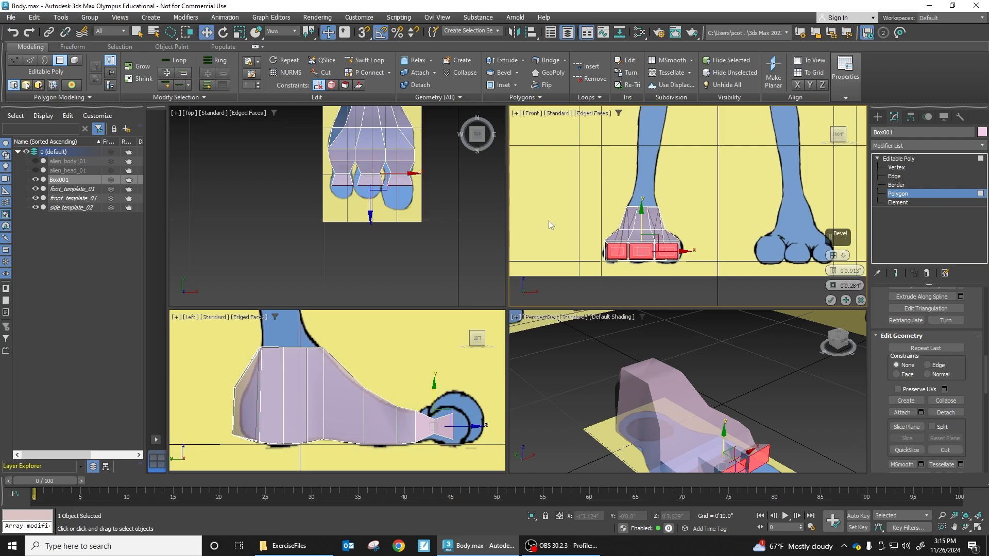
{"action": "left_click", "coordinate": [830, 300]}
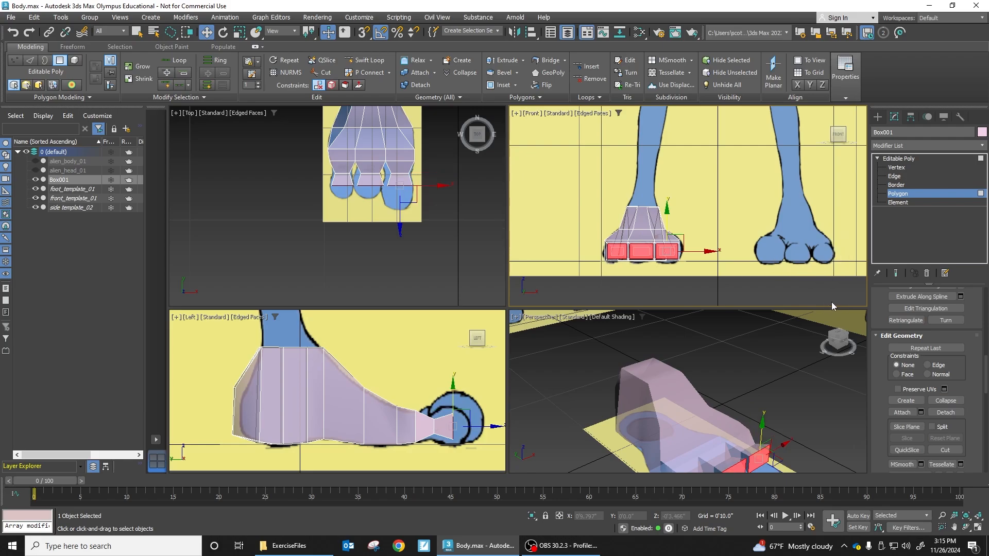
Step: Bevel the toe tips a third time, narrowing them with a height of 0.735" and an outline of -0.381"
{"action": "right_click", "coordinate": [636, 252]}
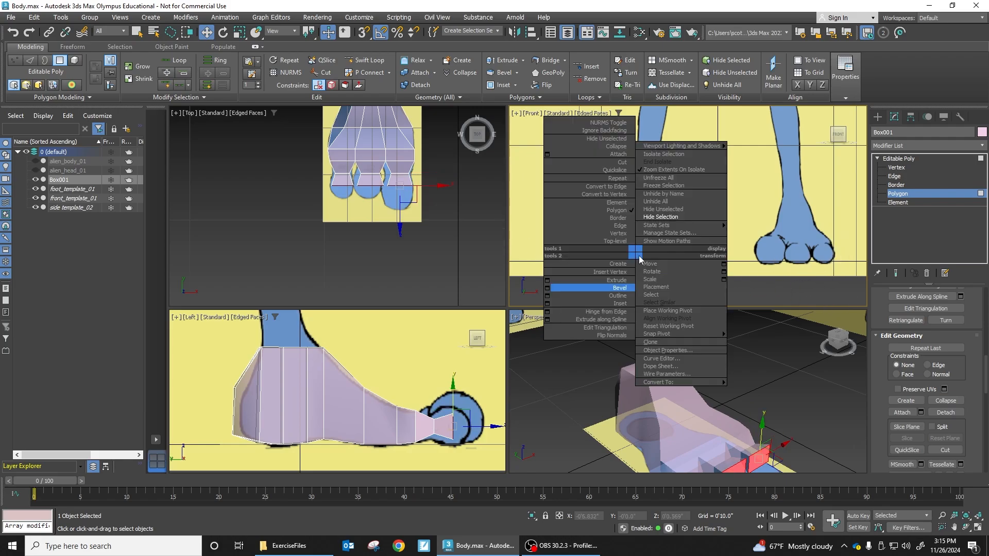
{"action": "left_click", "coordinate": [558, 289]}
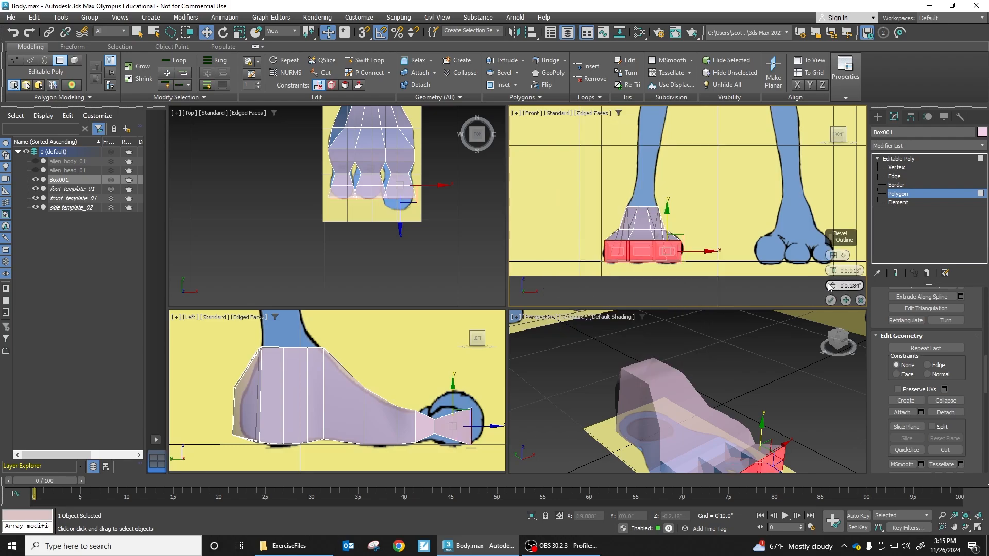
{"action": "left_click_drag", "start_coordinate": [832, 271], "coordinate": [832, 293]}
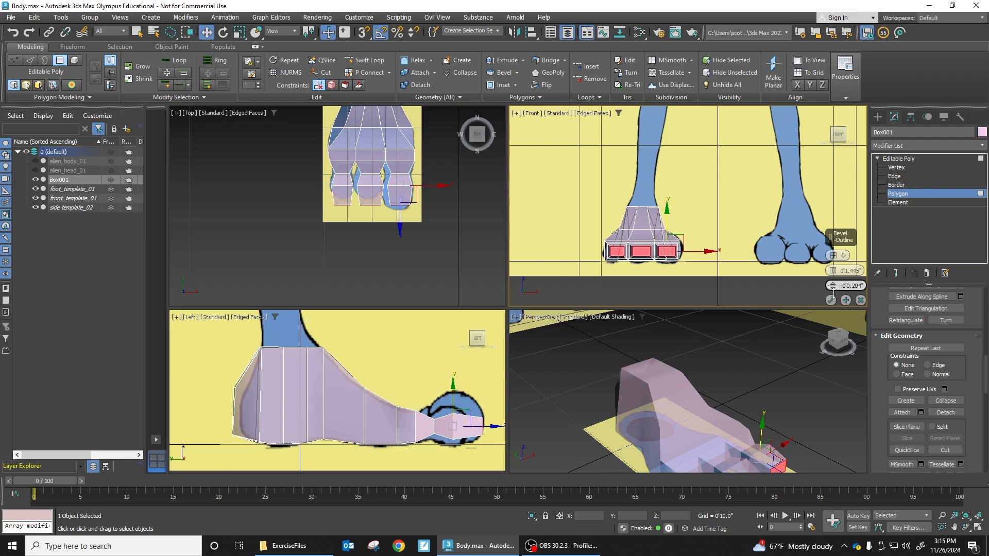
{"action": "left_click_drag", "start_coordinate": [833, 293], "coordinate": [831, 280]}
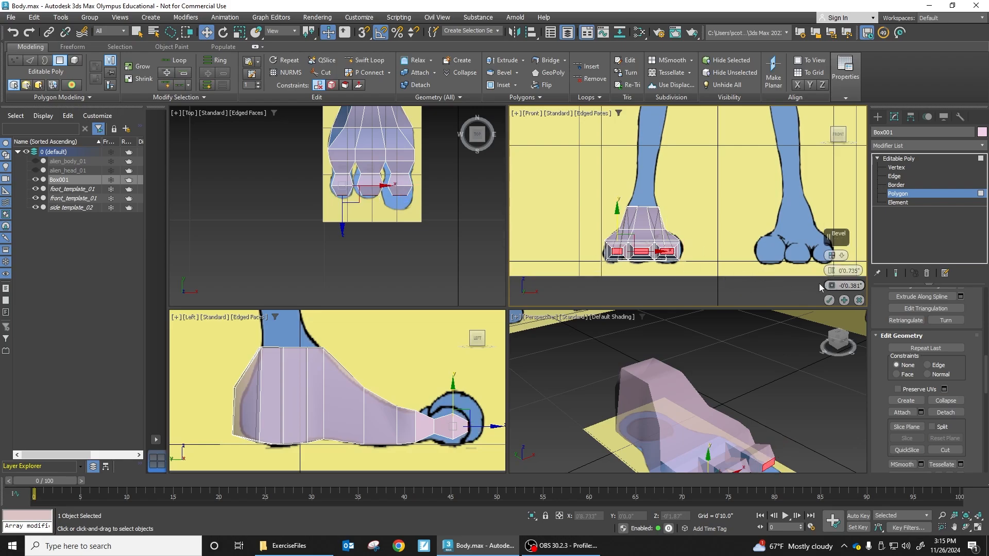
{"action": "left_click", "coordinate": [829, 300]}
Step: Select all polygons of the big toe's outer part and scale them uniformly to about 121%
{"action": "scroll", "coordinate": [415, 198], "scroll_direction": "up", "scroll_amount": 5}
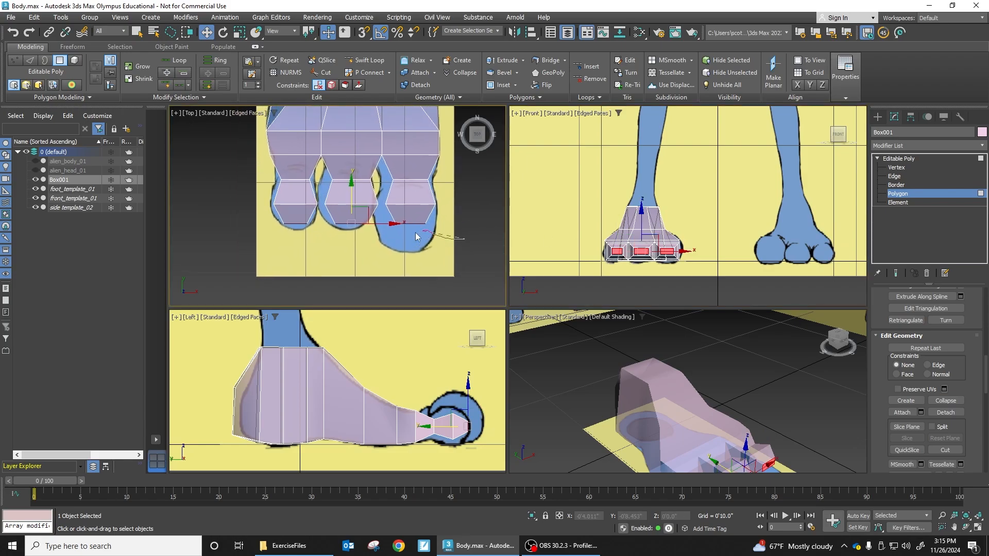
{"action": "left_click", "coordinate": [391, 220]}
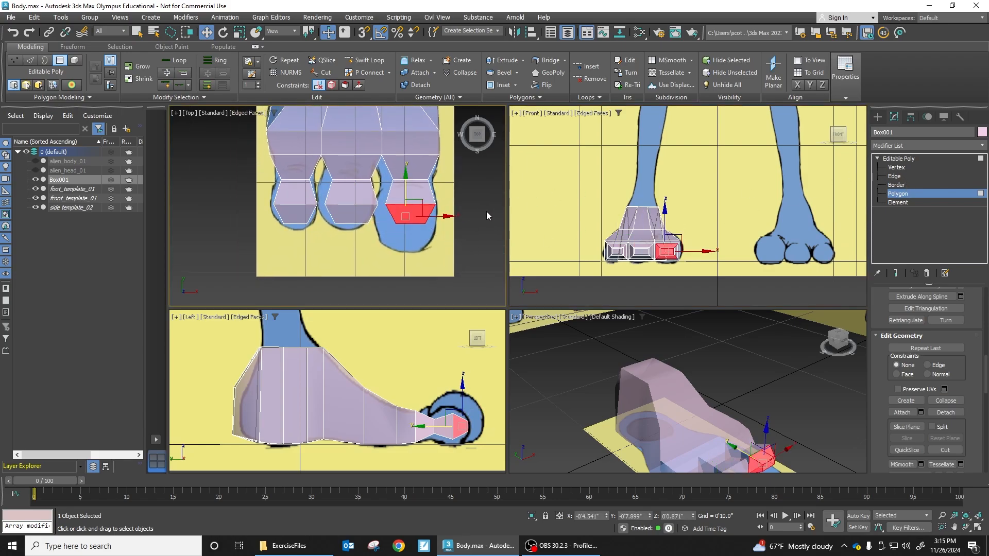
{"action": "mouse_move", "coordinate": [469, 198]}
{"action": "left_mouse_down"}
{"action": "mouse_move", "coordinate": [392, 191]}
{"action": "mouse_move", "coordinate": [384, 222]}
{"action": "mouse_move", "coordinate": [409, 230]}
{"action": "left_mouse_up"}
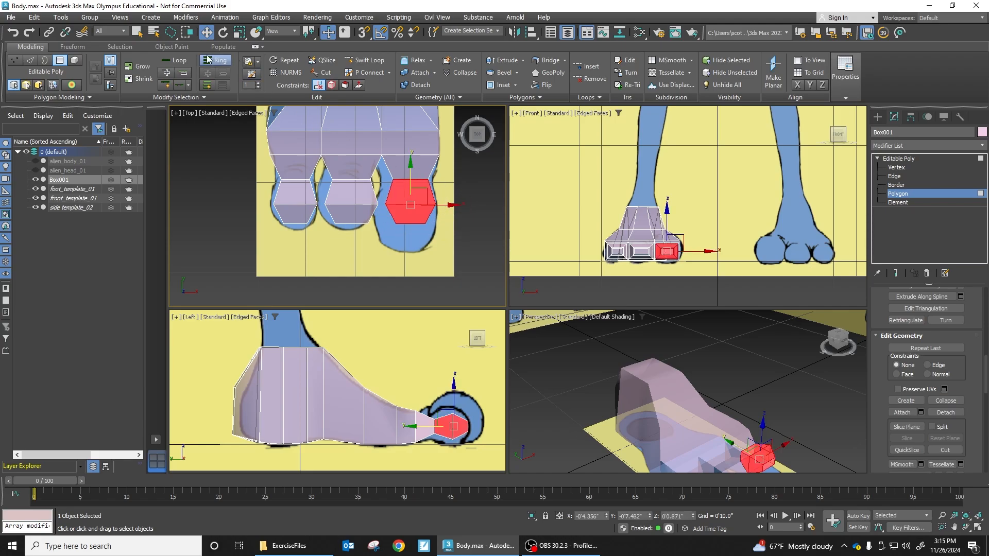
{"action": "left_click", "coordinate": [239, 32]}
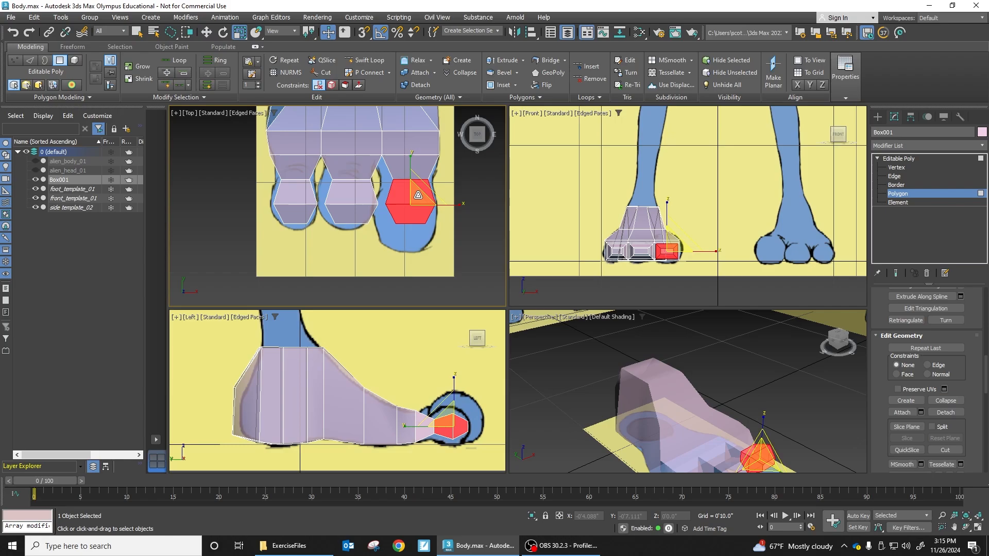
{"action": "left_click_drag", "start_coordinate": [418, 195], "coordinate": [428, 184]}
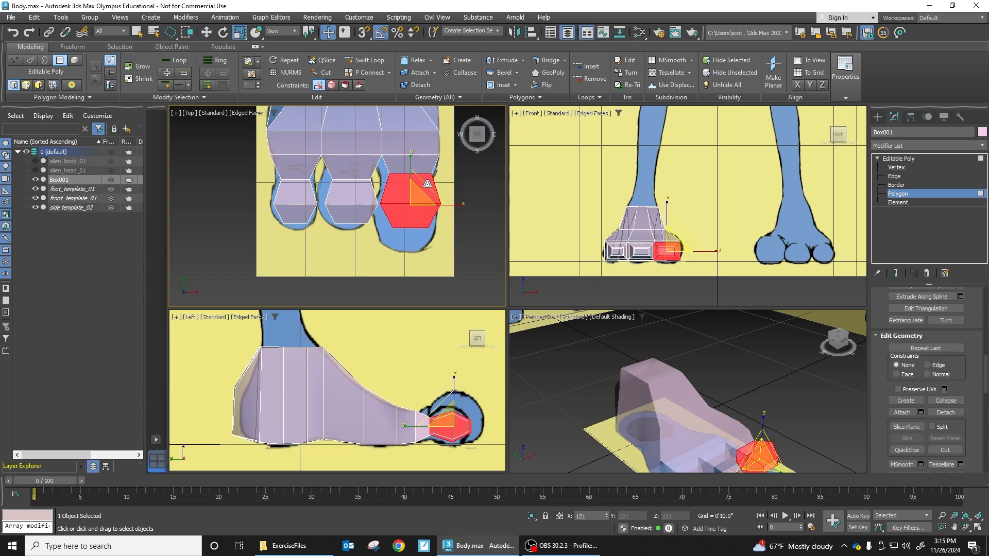
Step: Move the big toe's outer part about 0.7" forward along Y and scale it up slightly to fill the template outline
{"action": "left_click", "coordinate": [223, 32]}
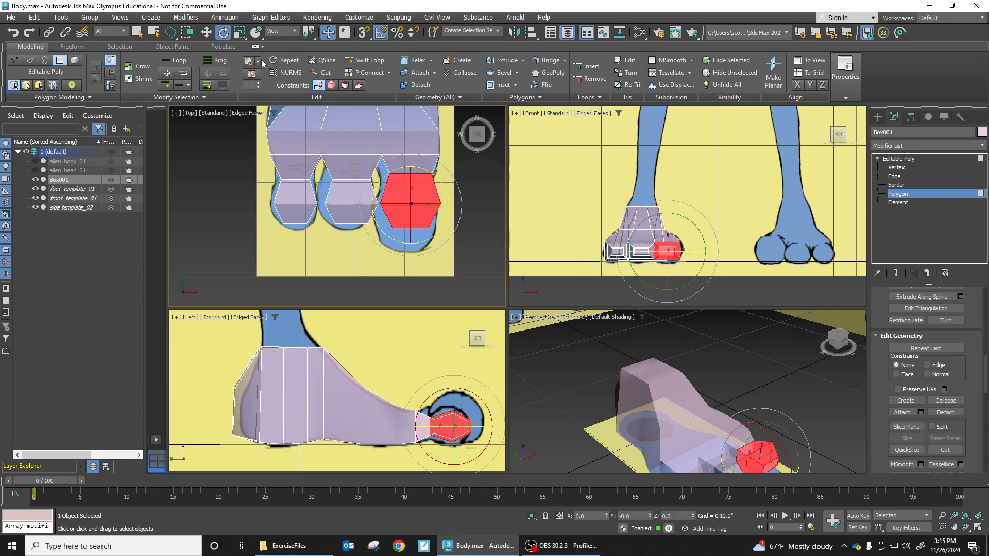
{"action": "key", "text": "w"}
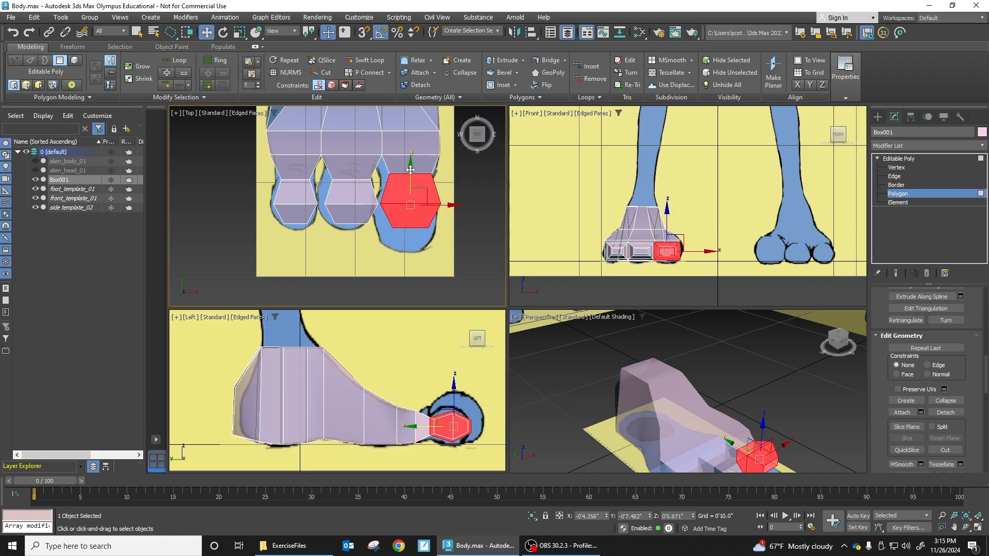
{"action": "left_click_drag", "start_coordinate": [410, 170], "coordinate": [404, 188]}
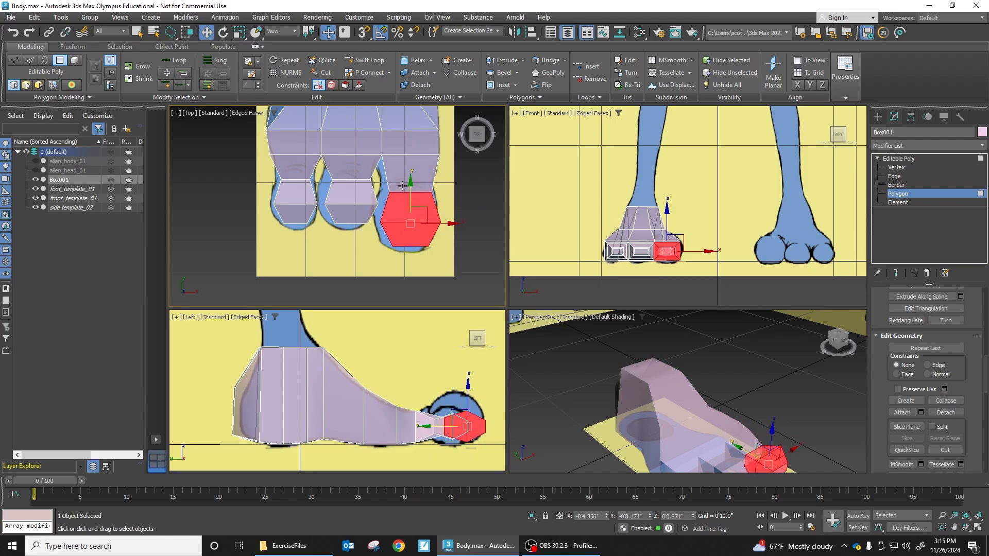
{"action": "key", "text": "r"}
{"action": "left_click_drag", "start_coordinate": [419, 221], "coordinate": [422, 213]}
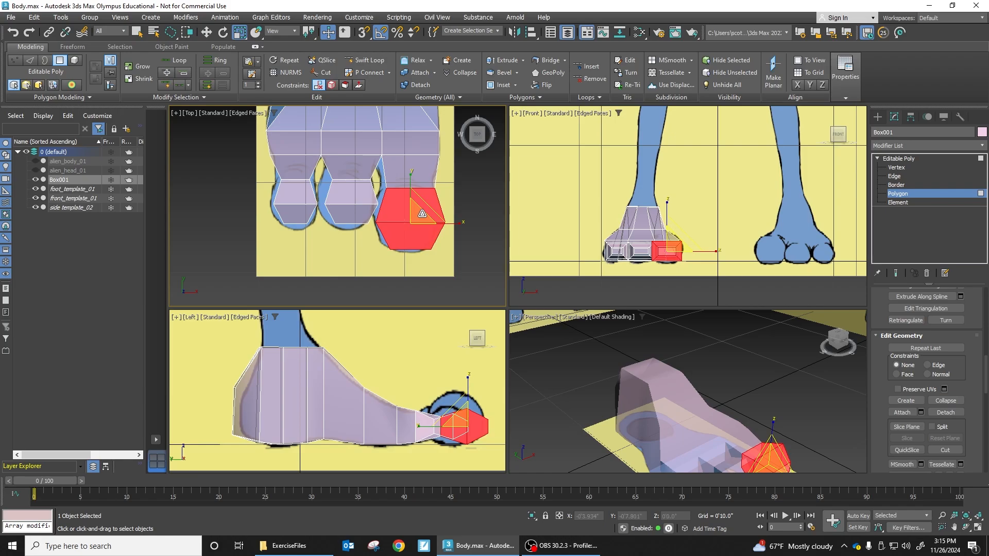
{"action": "left_click", "coordinate": [359, 221]}
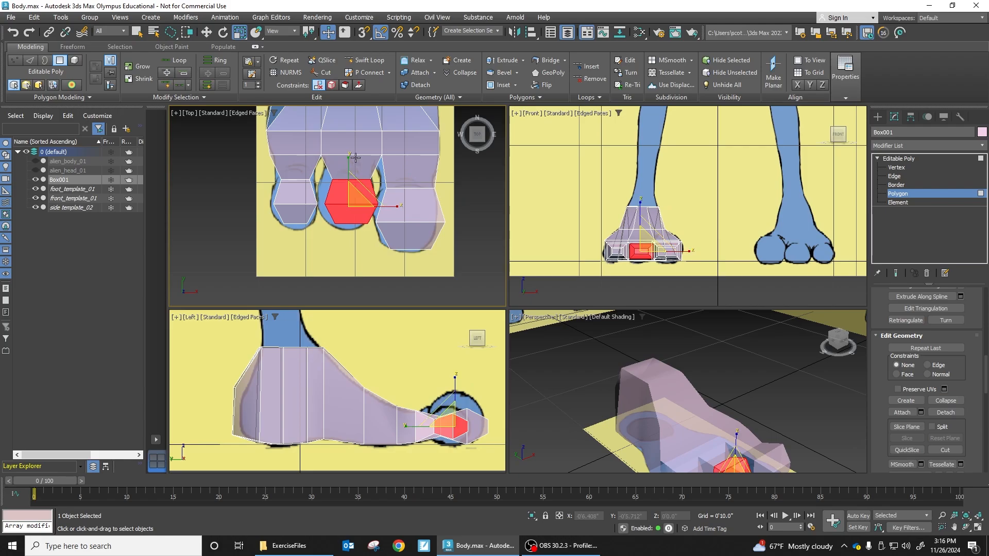
{"action": "left_click_drag", "start_coordinate": [348, 155], "coordinate": [372, 181]}
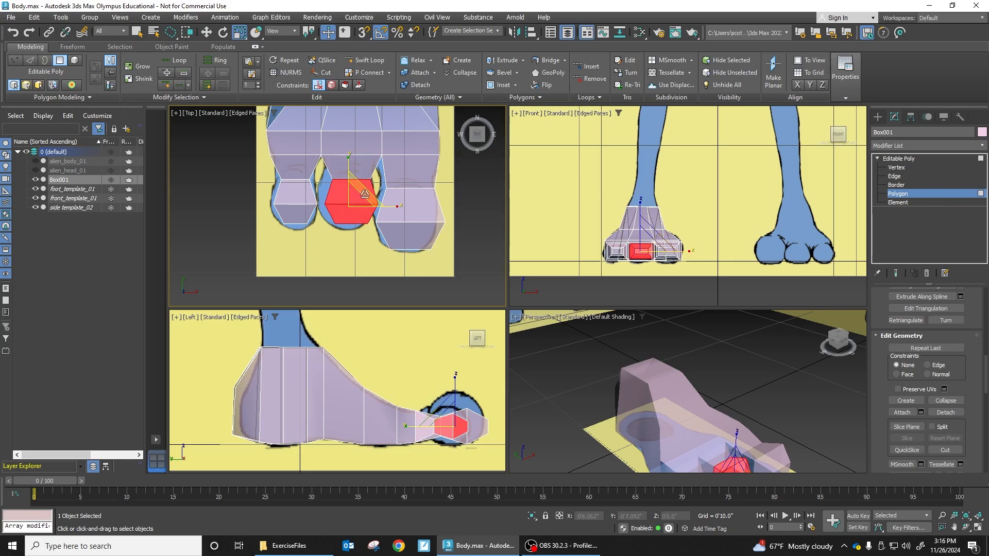
{"action": "key", "text": "ctrl+z"}
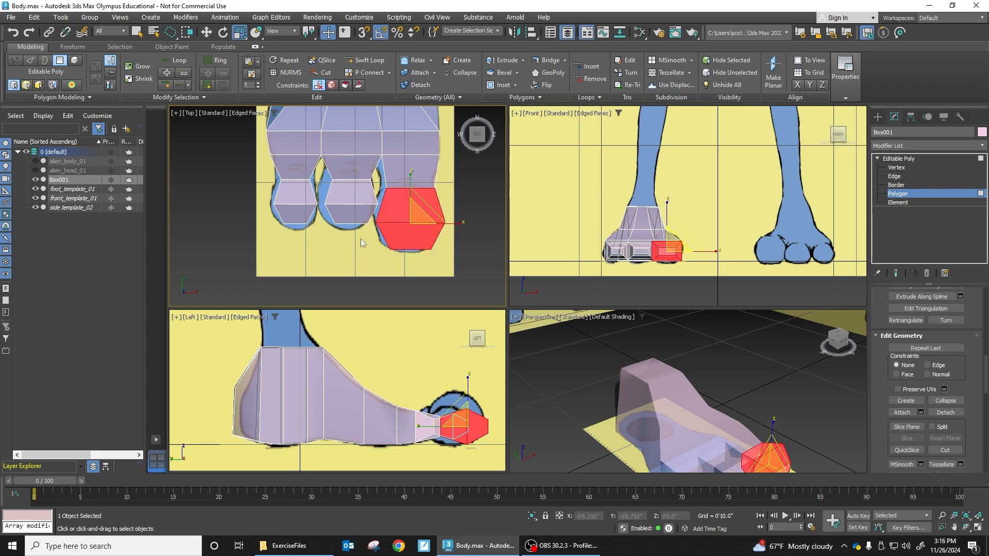
Step: Select the middle toe's outer polygons, scale them up slightly and fit them to the template outline
{"action": "left_click", "coordinate": [356, 199]}
{"action": "left_click_drag", "start_coordinate": [356, 198], "coordinate": [333, 205]}
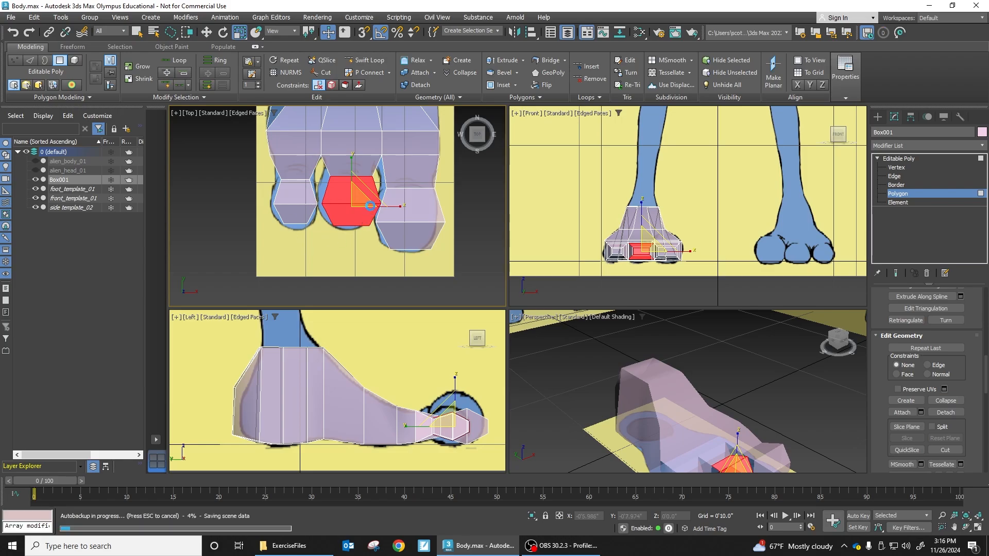
{"action": "key", "text": "q"}
{"action": "key", "text": "w"}
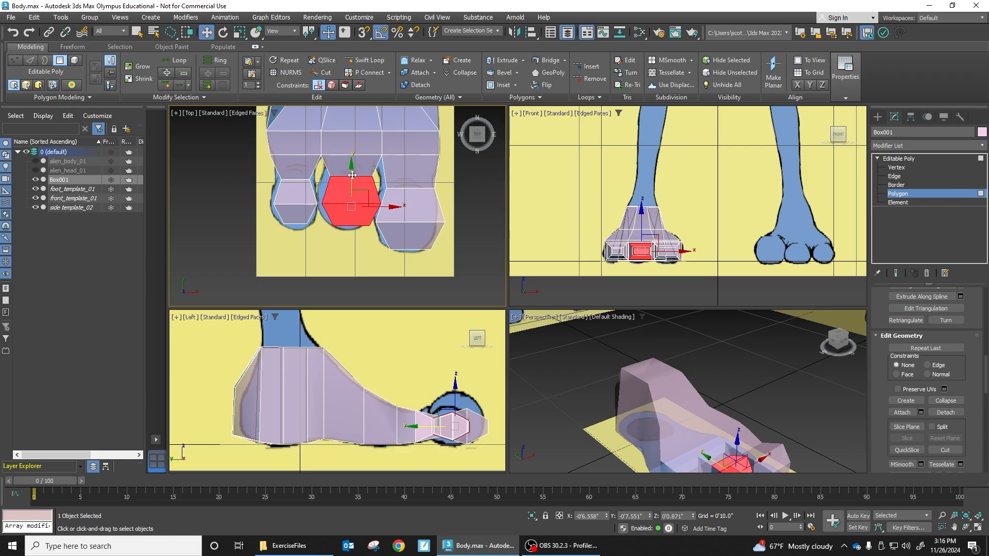
{"action": "left_click_drag", "start_coordinate": [352, 175], "coordinate": [351, 176]}
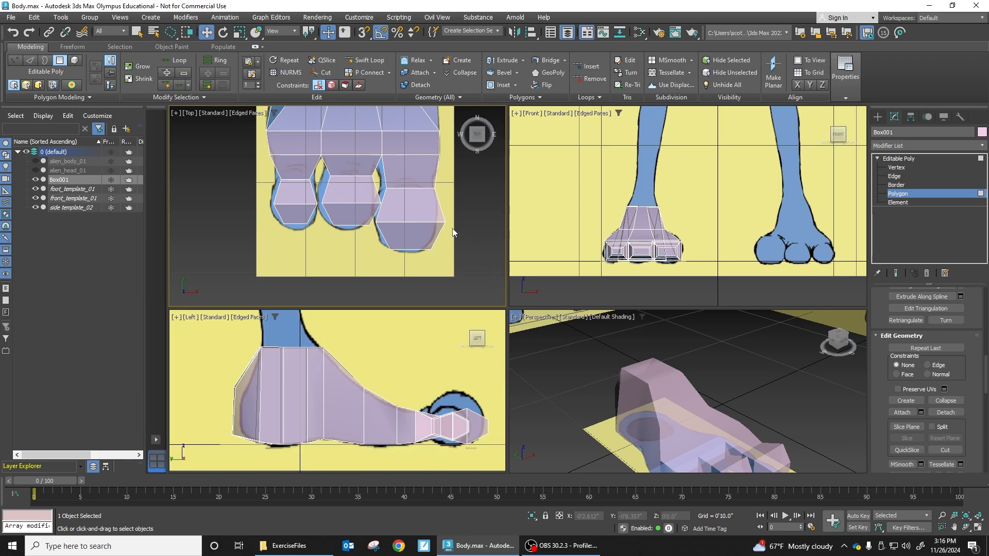
Step: Attach the foot Box001 to alien_body_01 at its Editable Poly level, and return to the Mirror modifier to show both feet
{"action": "middle_click_drag", "start_coordinate": [372, 236], "coordinate": [407, 212]}
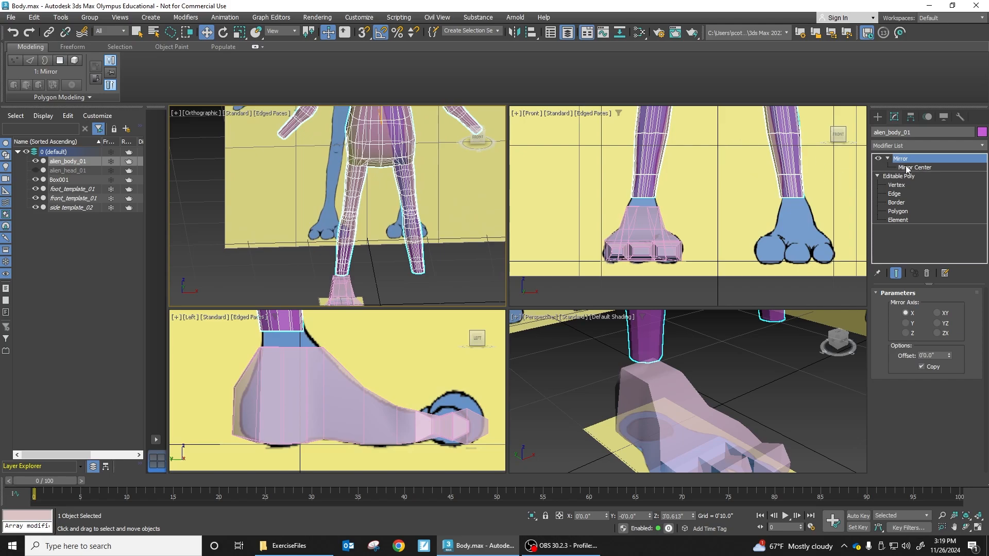
{"action": "left_click", "coordinate": [378, 273]}
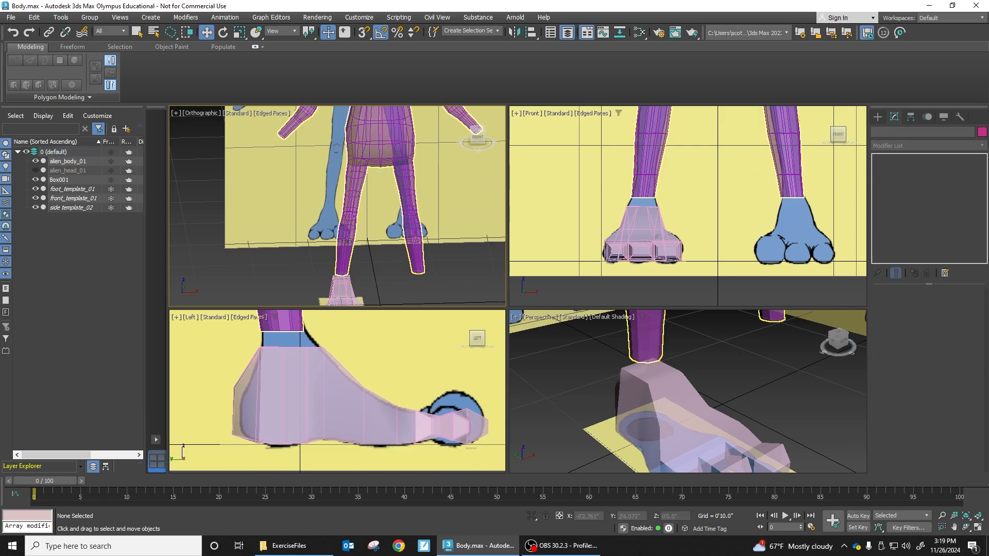
{"action": "left_click", "coordinate": [347, 256]}
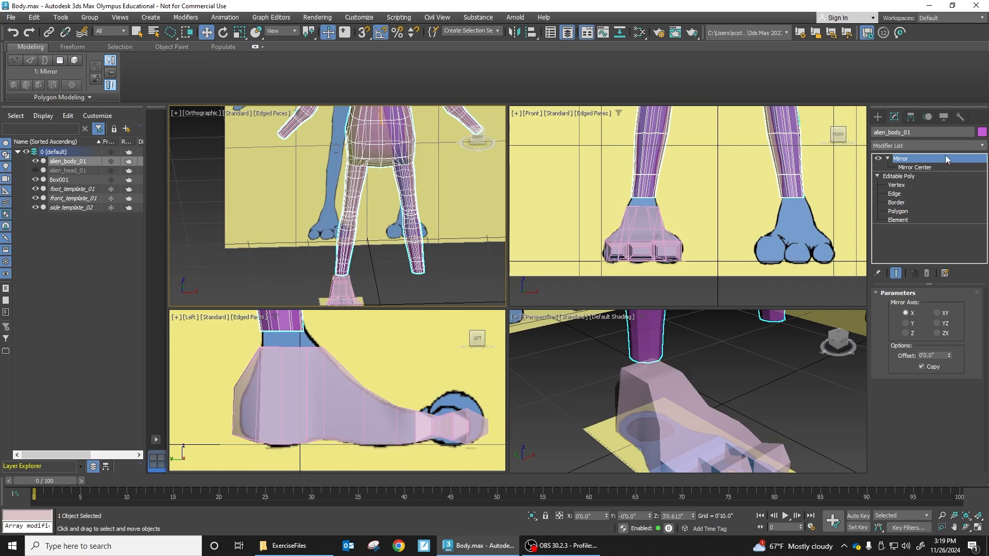
{"action": "left_click", "coordinate": [897, 177]}
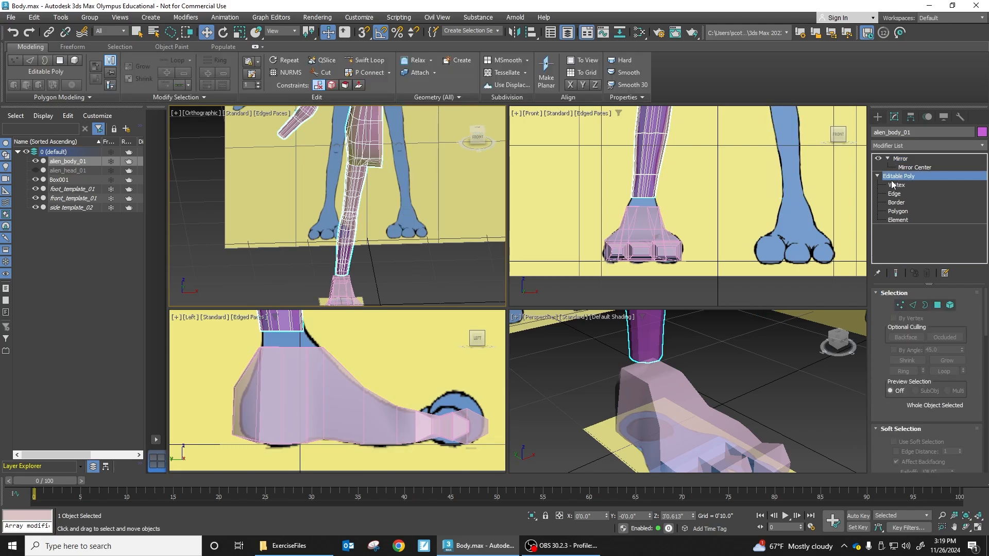
{"action": "scroll", "coordinate": [959, 425], "scroll_direction": "down", "scroll_amount": 5}
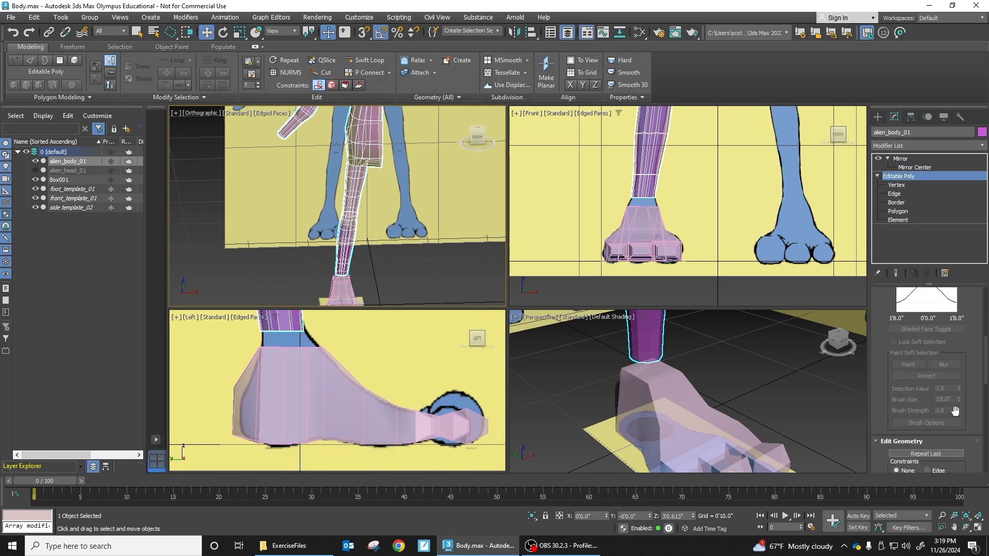
{"action": "scroll", "coordinate": [950, 416], "scroll_direction": "down", "scroll_amount": 1}
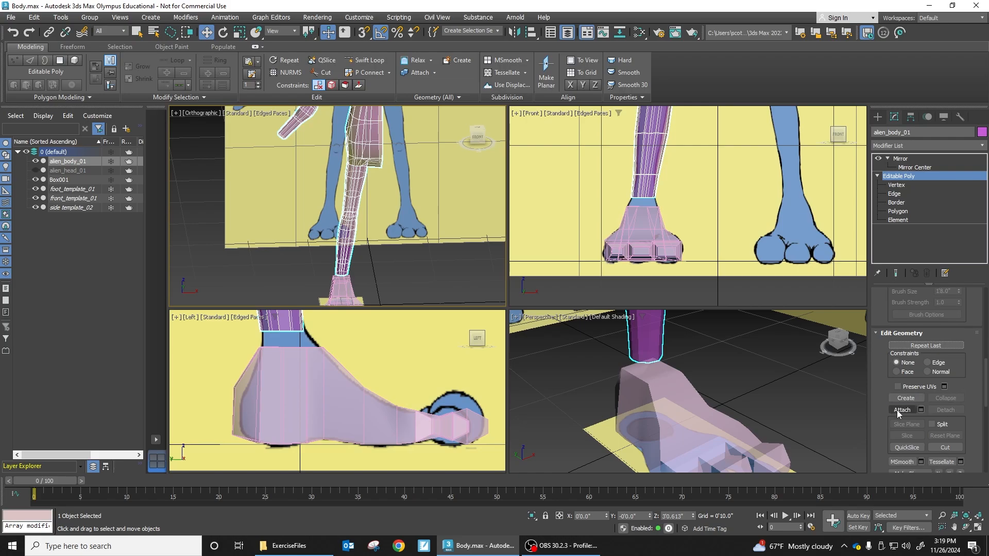
{"action": "left_click", "coordinate": [901, 410]}
{"action": "left_click", "coordinate": [346, 291]}
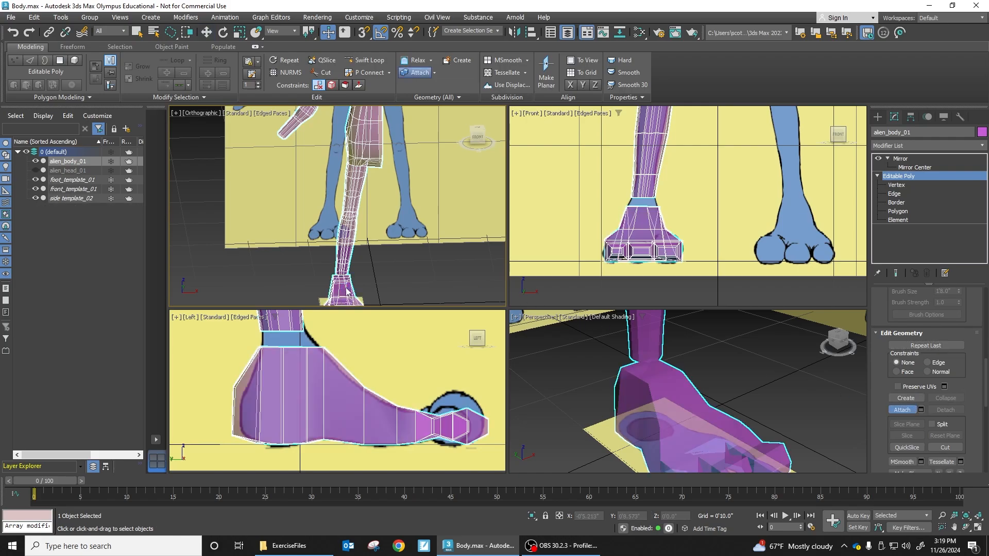
{"action": "scroll", "coordinate": [408, 260], "scroll_direction": "down", "scroll_amount": 3}
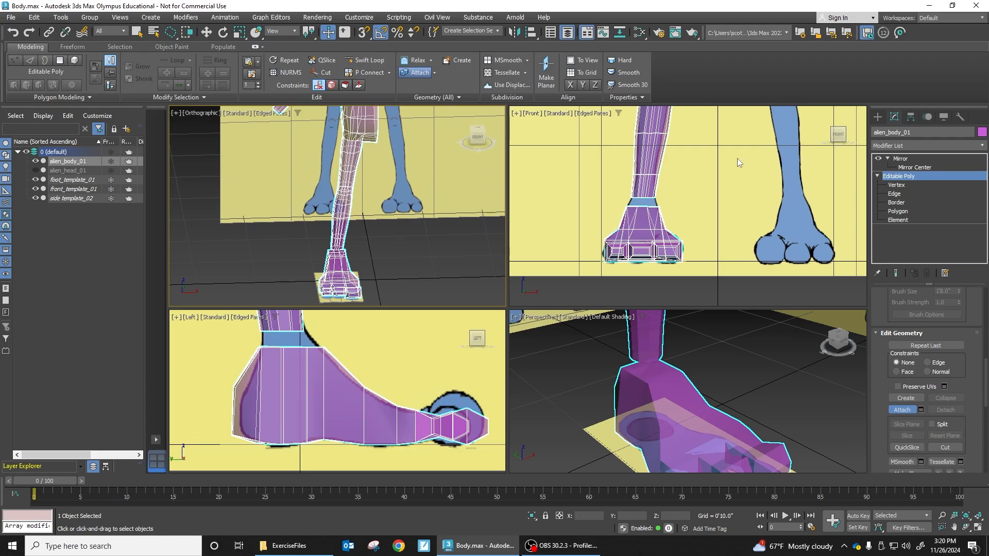
{"action": "left_click", "coordinate": [916, 157]}
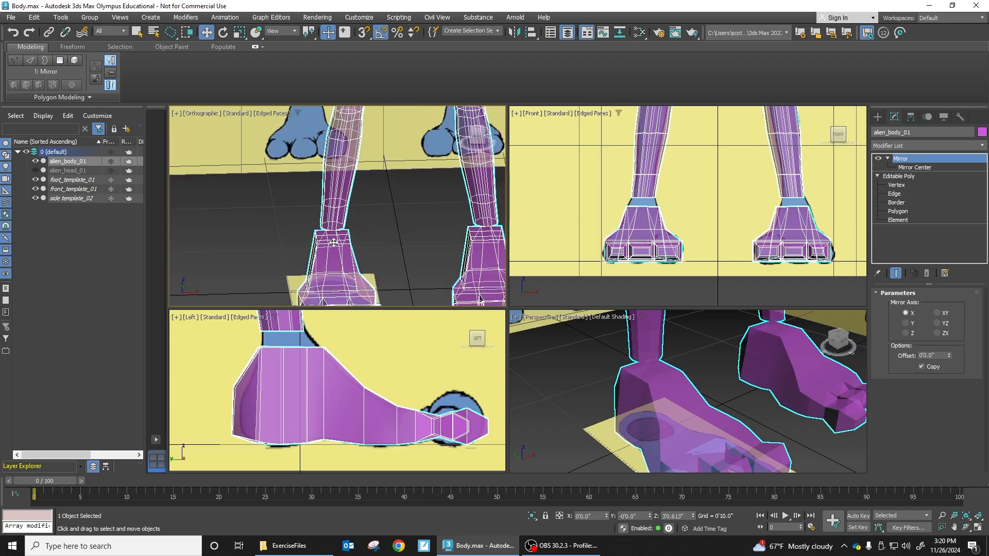
Step: Select all nine polygons capping the top of the foot's ankle and delete them to open the mesh
{"action": "scroll", "coordinate": [333, 242], "scroll_direction": "up", "scroll_amount": 5}
{"action": "middle_click_drag", "start_coordinate": [322, 230], "coordinate": [303, 215], "text": "alt"}
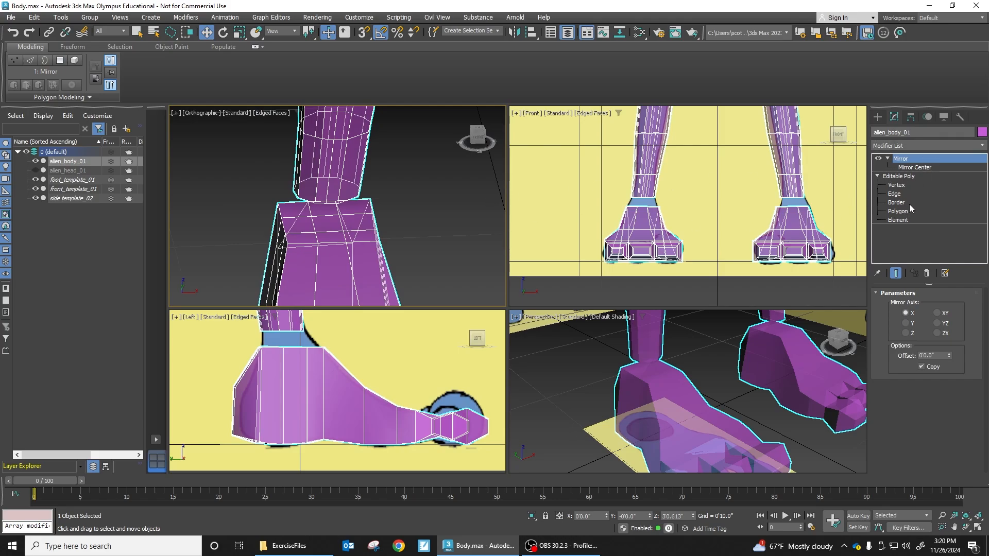
{"action": "left_click", "coordinate": [897, 211]}
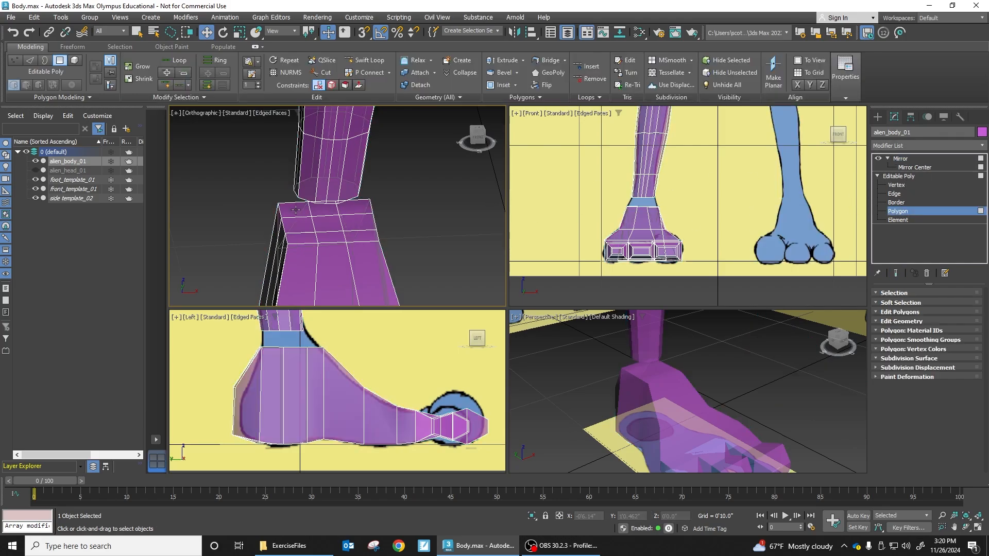
{"action": "left_click", "coordinate": [296, 211]}
{"action": "left_click", "coordinate": [324, 210], "text": "ctrl"}
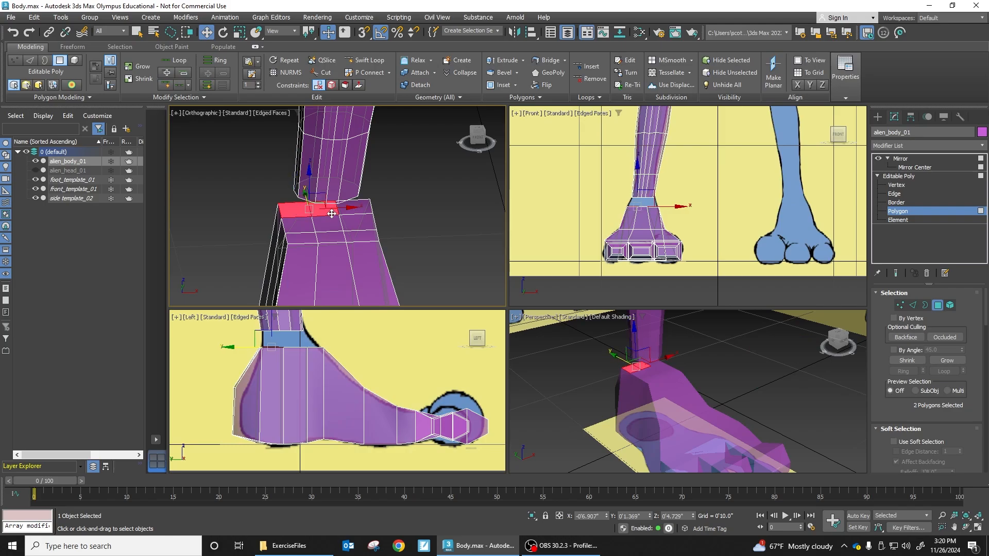
{"action": "left_click", "coordinate": [355, 208], "text": "ctrl"}
{"action": "left_click", "coordinate": [361, 227], "text": "ctrl"}
{"action": "left_click", "coordinate": [336, 205], "text": "ctrl"}
{"action": "left_click", "coordinate": [330, 237], "text": "ctrl"}
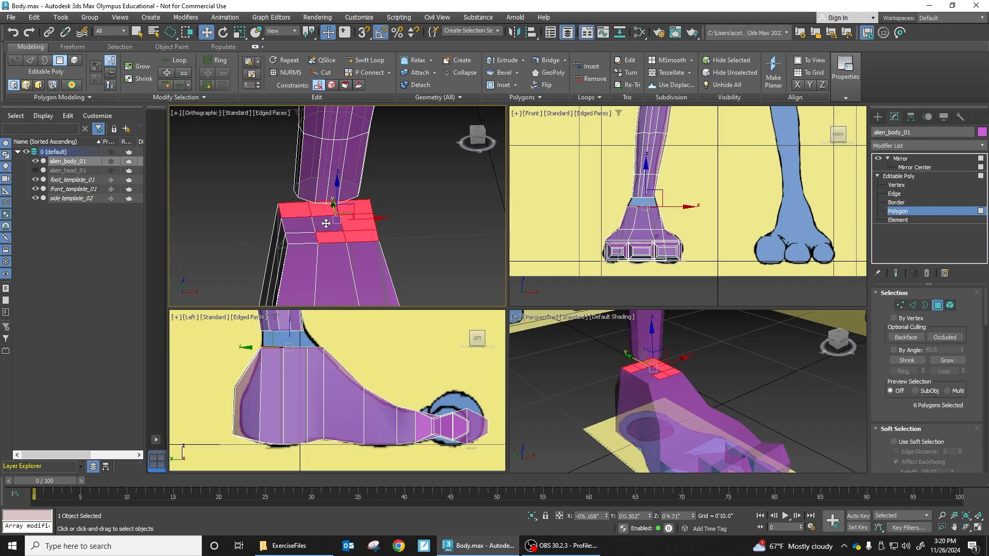
{"action": "left_click", "coordinate": [327, 222], "text": "ctrl"}
{"action": "left_click", "coordinate": [297, 225], "text": "ctrl"}
{"action": "left_click", "coordinate": [301, 238], "text": "ctrl"}
{"action": "key", "text": "Delete"}
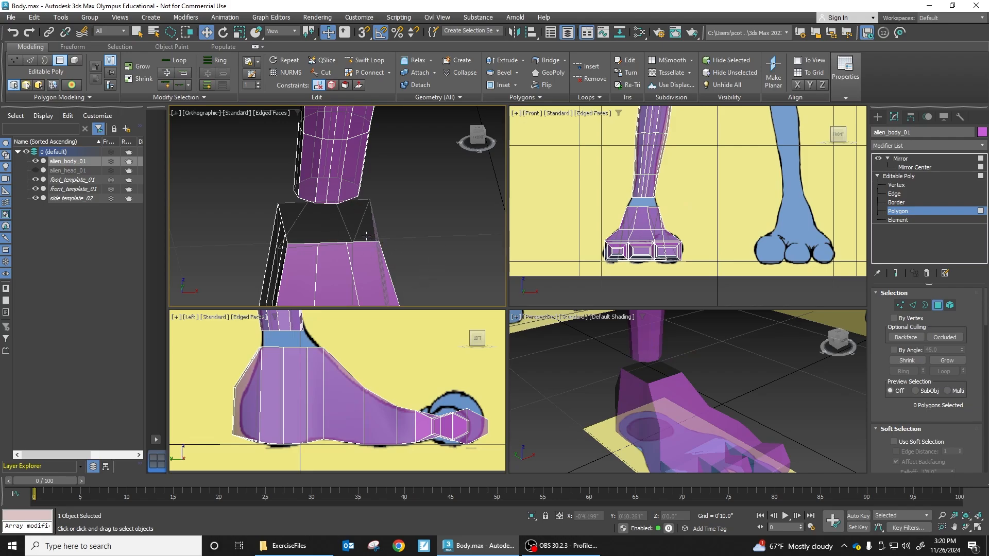
Step: Target-weld a middle vertex on the front edge of the ankle opening to the nearest vertex on the leg's lower end
{"action": "middle_click_drag", "start_coordinate": [370, 269], "coordinate": [397, 240]}
{"action": "scroll", "coordinate": [399, 254], "scroll_direction": "up", "scroll_amount": 1}
{"action": "scroll", "coordinate": [364, 262], "scroll_direction": "up", "scroll_amount": 1}
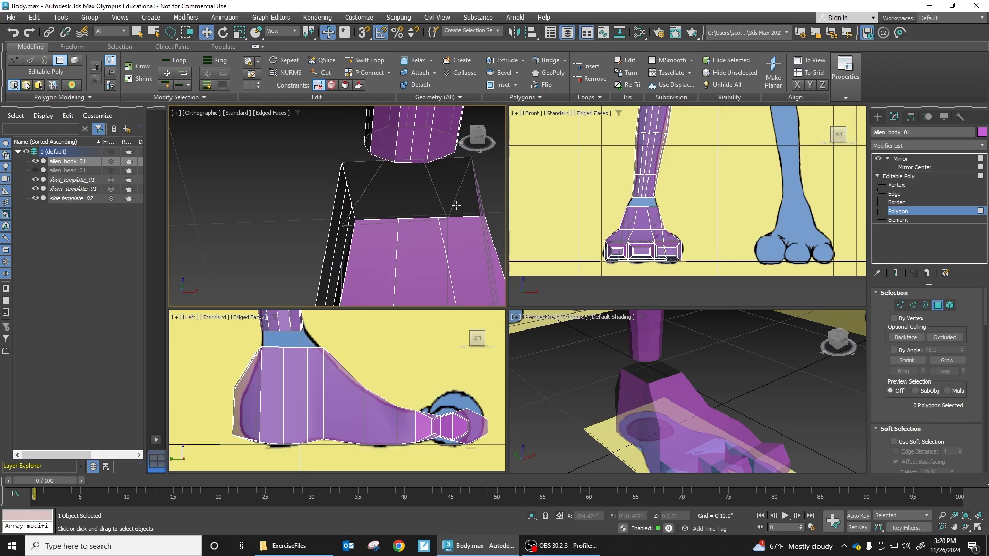
{"action": "scroll", "coordinate": [434, 216], "scroll_direction": "up", "scroll_amount": 2}
{"action": "middle_click_drag", "start_coordinate": [422, 226], "coordinate": [443, 253]}
{"action": "scroll", "coordinate": [402, 239], "scroll_direction": "down", "scroll_amount": 1}
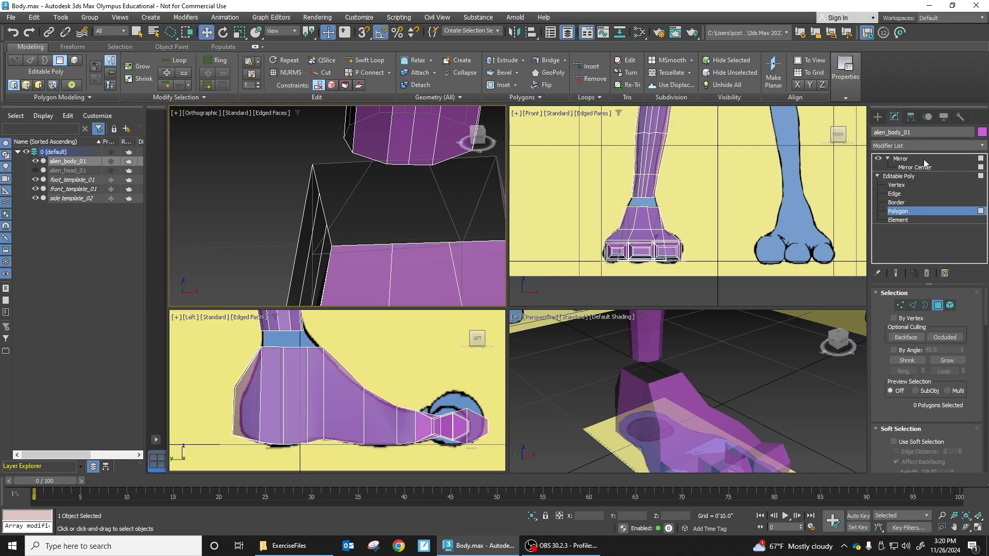
{"action": "left_click", "coordinate": [906, 185]}
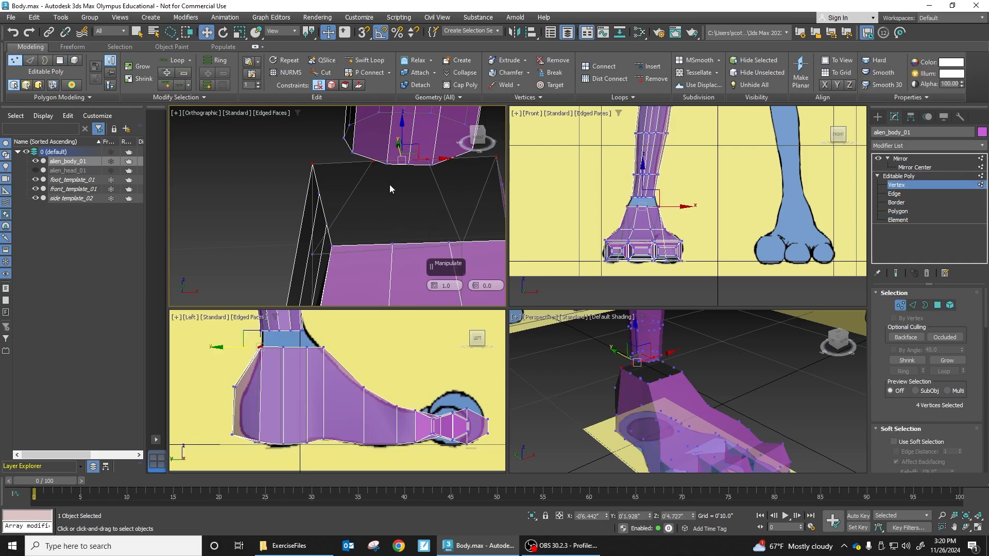
{"action": "left_click", "coordinate": [393, 242]}
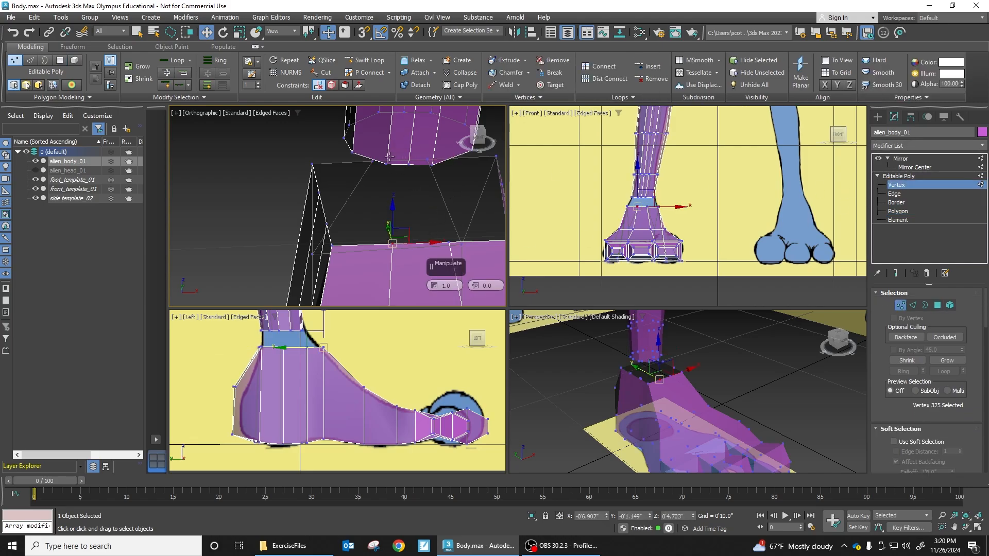
{"action": "right_click", "coordinate": [370, 215]}
{"action": "left_click", "coordinate": [415, 268]}
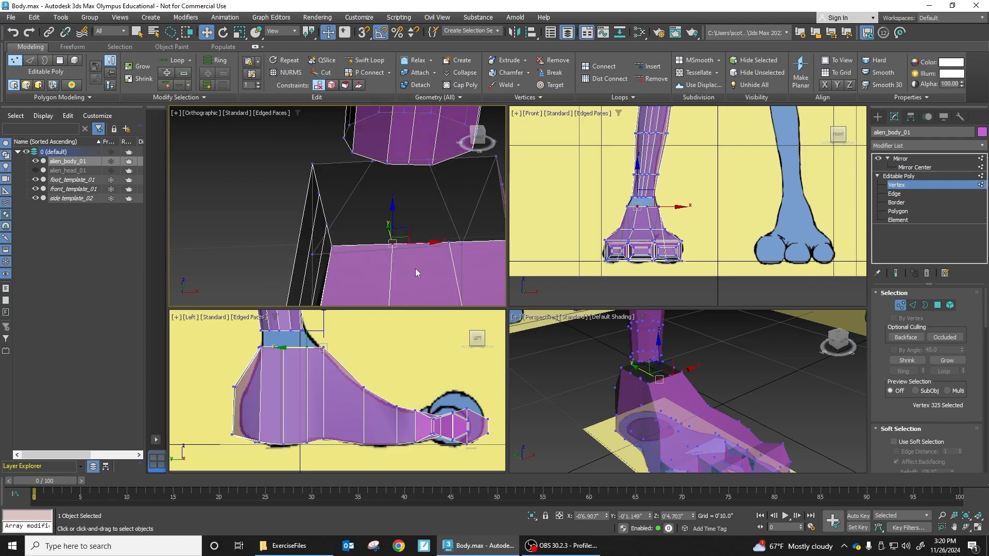
{"action": "left_click", "coordinate": [393, 242]}
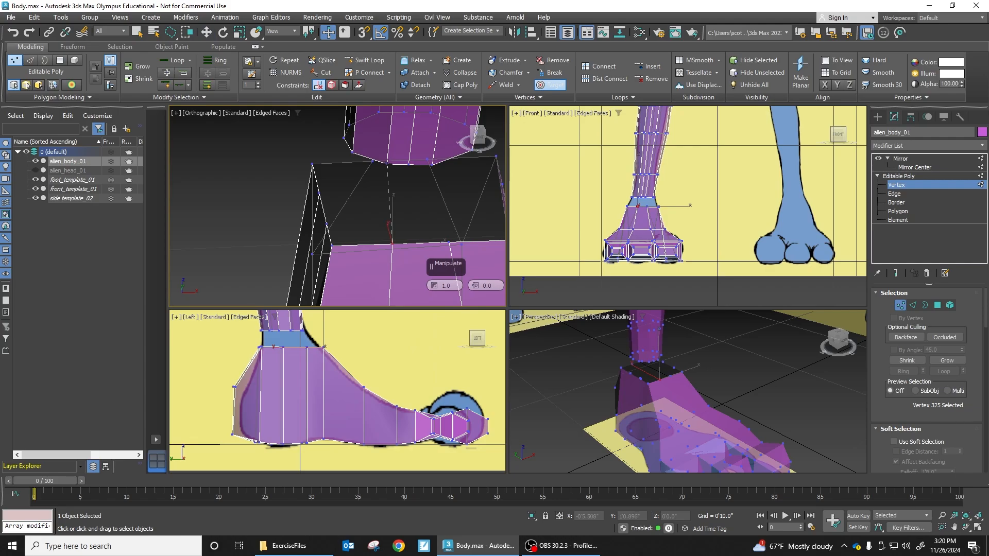
{"action": "left_click", "coordinate": [387, 163]}
Step: Target-weld the next two vertices around the ankle opening to the adjacent vertices on the leg's lower end
{"action": "middle_click_drag", "start_coordinate": [346, 233], "coordinate": [399, 265], "text": "alt"}
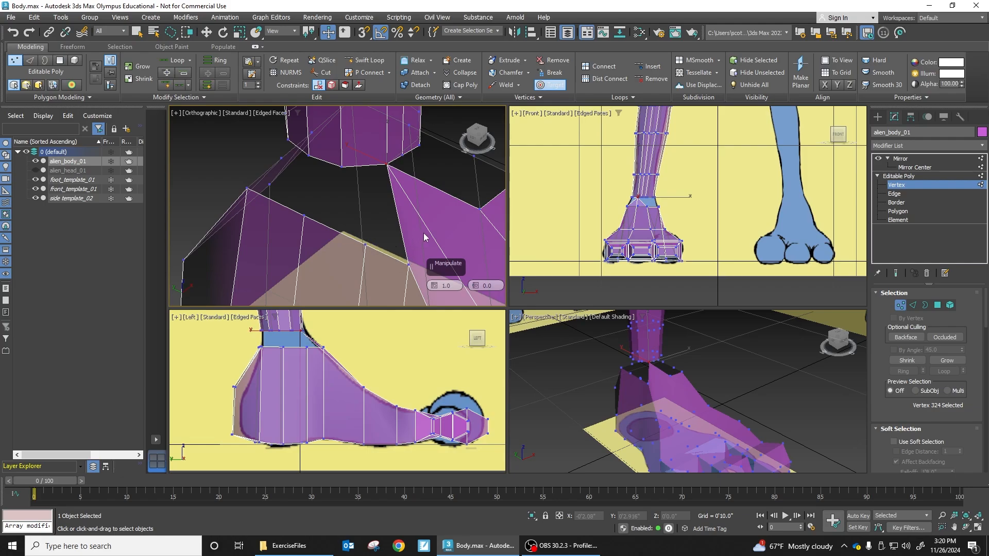
{"action": "middle_click_drag", "start_coordinate": [424, 237], "coordinate": [397, 206], "text": "alt"}
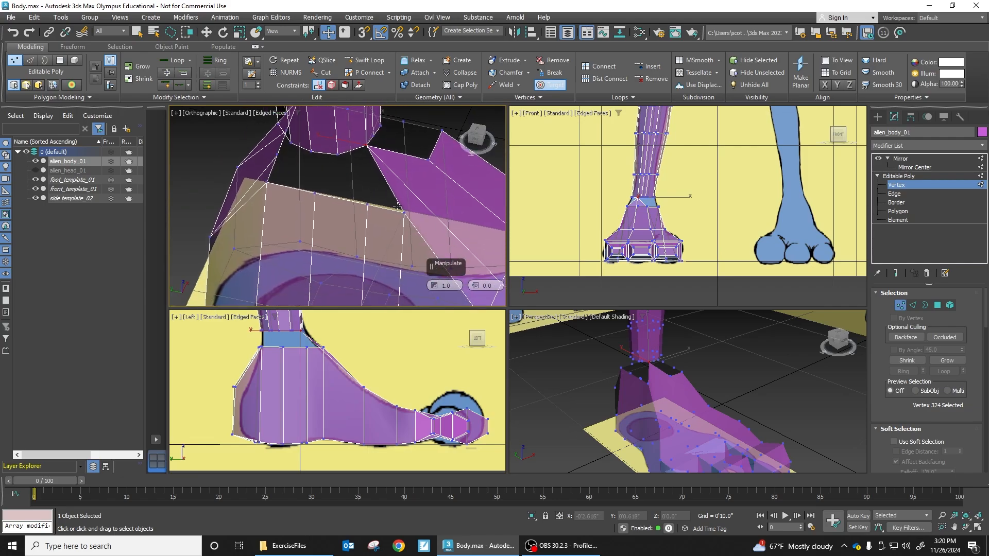
{"action": "left_click", "coordinate": [405, 213]}
{"action": "left_click", "coordinate": [337, 153]}
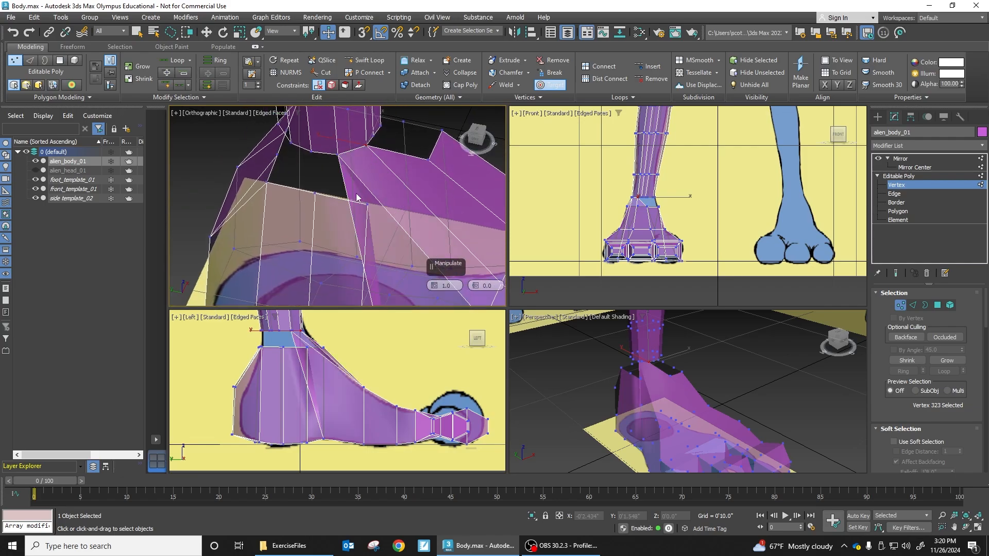
{"action": "left_click", "coordinate": [318, 153]}
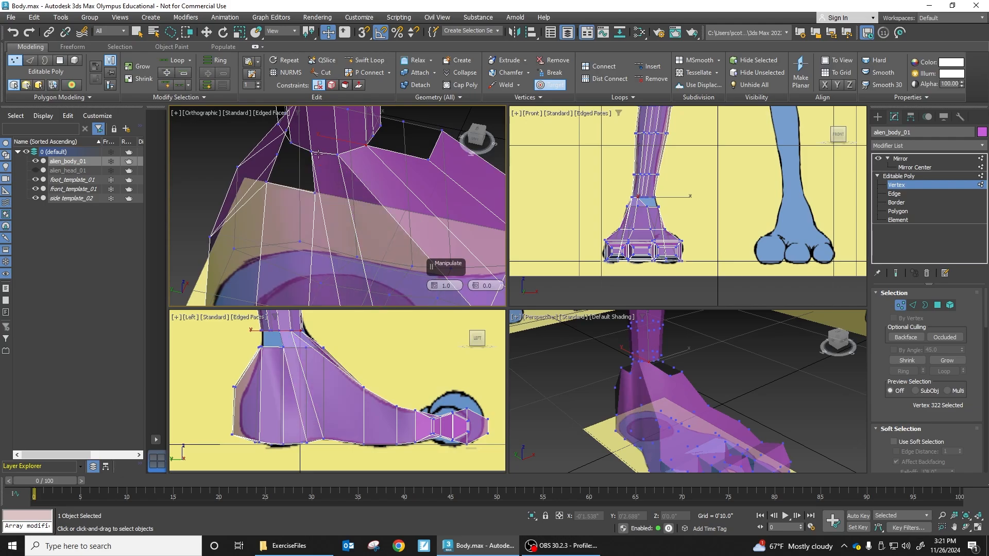
{"action": "mouse_move", "coordinate": [343, 222]}
{"action": "middle_mouse_down", "text": "alt"}
{"action": "mouse_move", "coordinate": [385, 201]}
{"action": "mouse_move", "coordinate": [347, 195]}
{"action": "mouse_move", "coordinate": [365, 221]}
{"action": "mouse_move", "coordinate": [311, 223]}
{"action": "mouse_move", "coordinate": [350, 215]}
{"action": "middle_mouse_up", "text": "alt"}
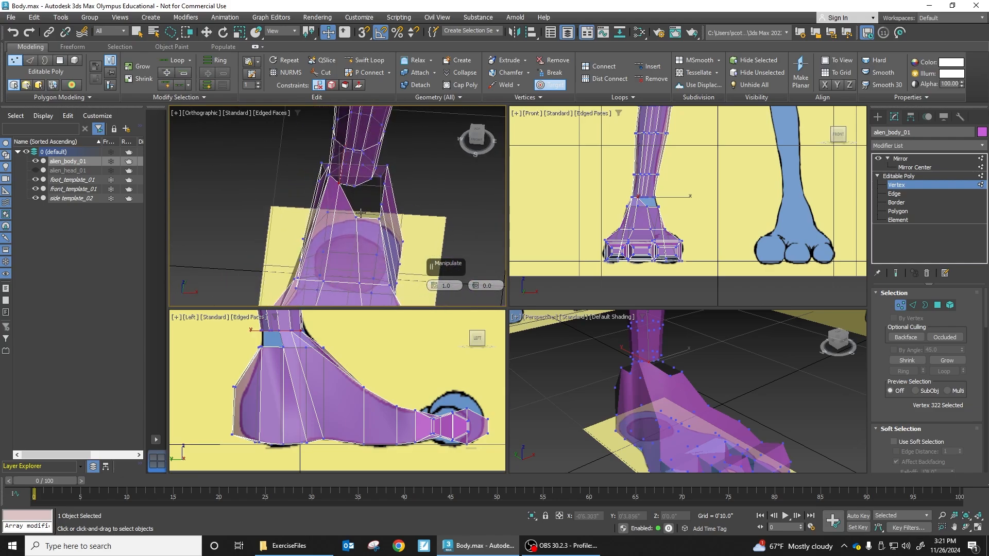
Step: Target-weld the next four vertices along the side of the ankle opening to the adjacent vertices on the leg's lower end
{"action": "left_click", "coordinate": [350, 216], "text": "alt"}
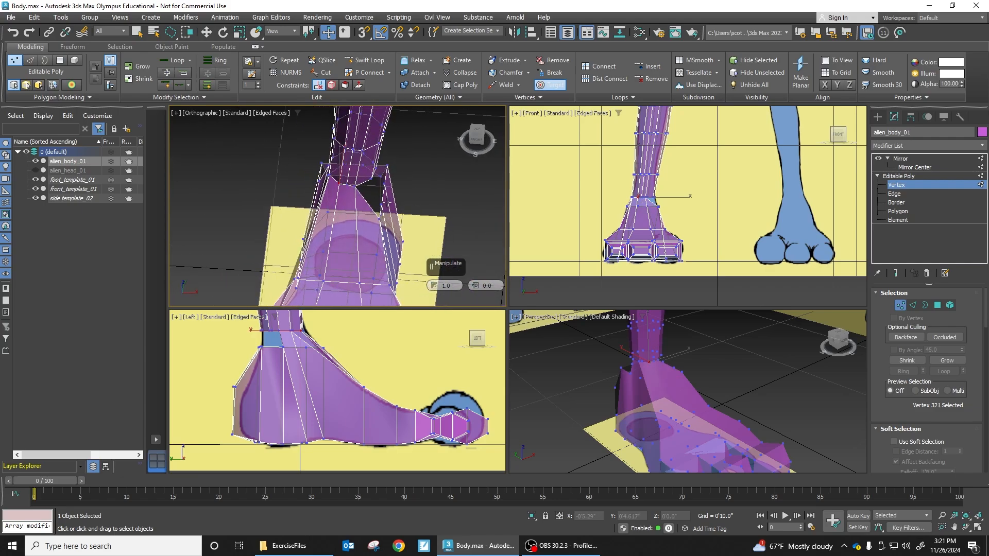
{"action": "middle_click_drag", "start_coordinate": [350, 216], "coordinate": [345, 232], "text": "alt"}
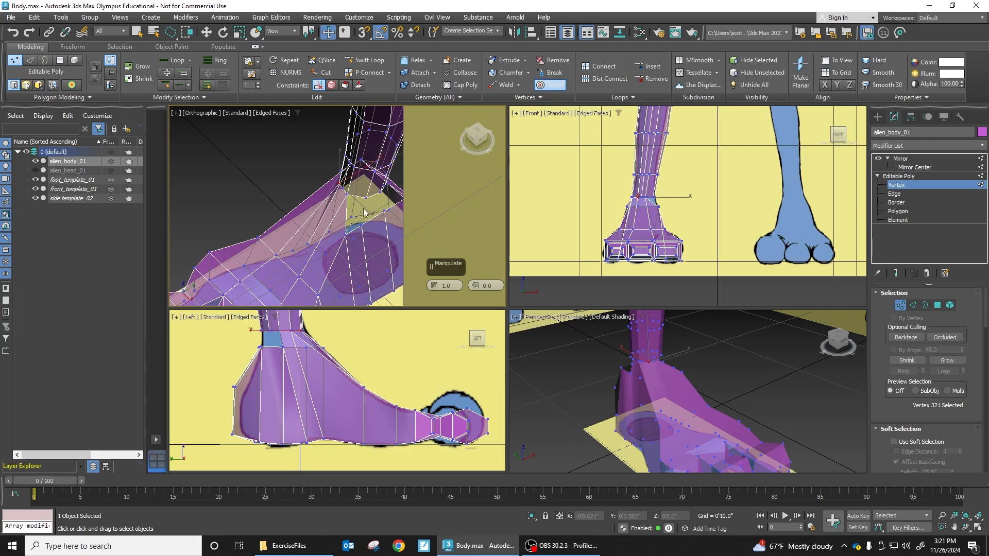
{"action": "left_click", "coordinate": [365, 215], "text": "alt"}
{"action": "scroll", "coordinate": [366, 222], "scroll_direction": "up", "scroll_amount": 2}
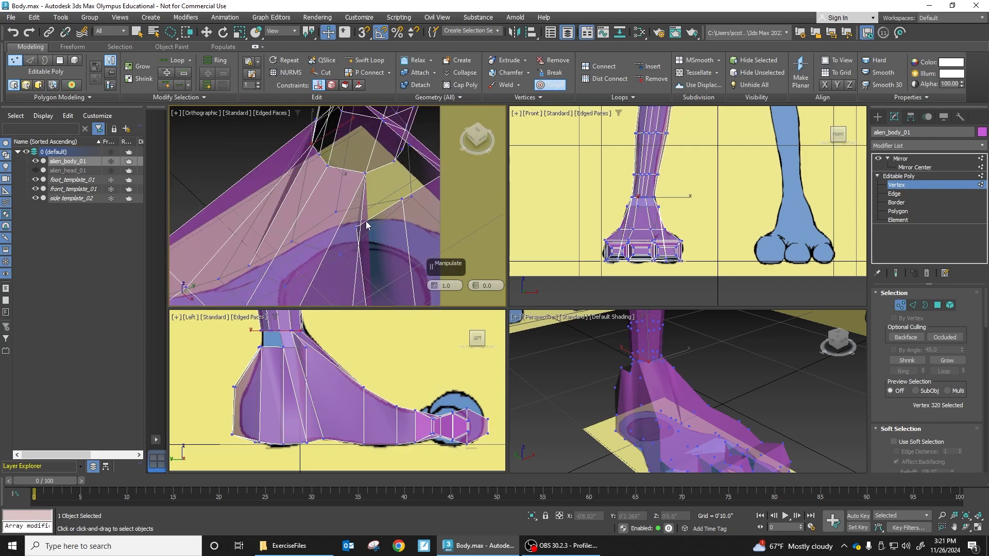
{"action": "left_click", "coordinate": [394, 162], "text": "alt"}
{"action": "middle_click_drag", "start_coordinate": [394, 161], "coordinate": [328, 205], "text": "alt"}
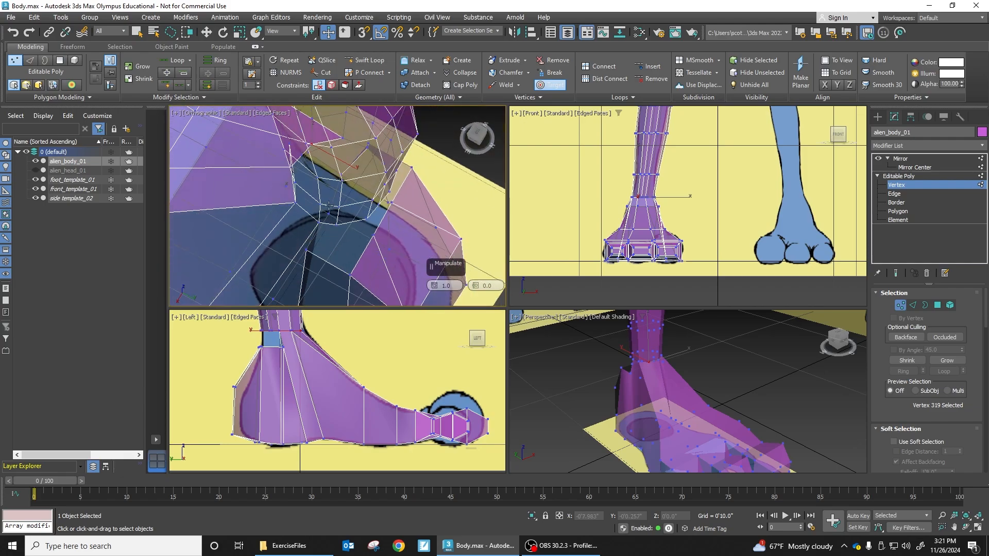
{"action": "left_click", "coordinate": [336, 225], "text": "alt"}
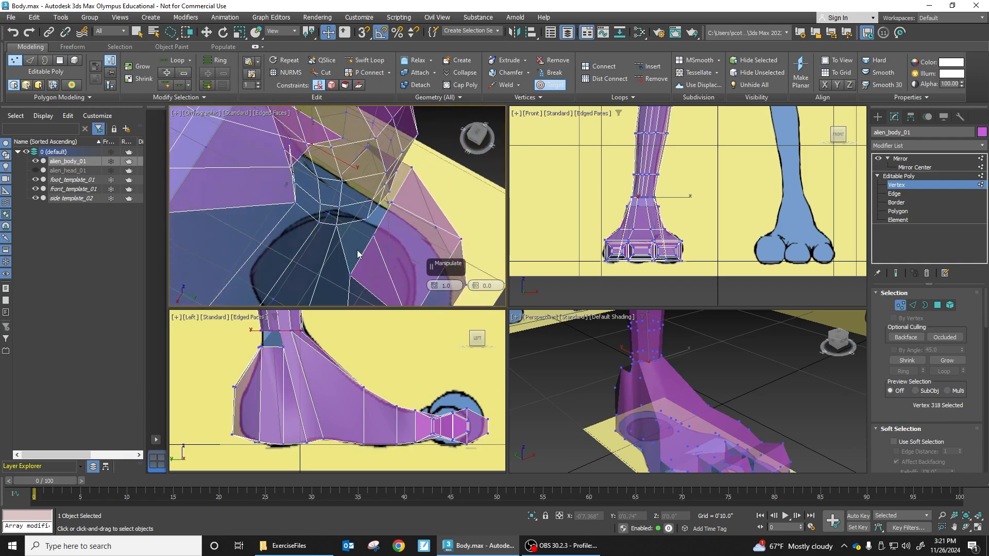
Step: Target-weld the remaining vertices around the back of the ankle opening to the leg's end vertices to close the gap
{"action": "key", "text": "alt+c"}
{"action": "left_click", "coordinate": [351, 273]}
{"action": "left_click", "coordinate": [368, 219]}
{"action": "middle_click_drag", "start_coordinate": [369, 219], "coordinate": [289, 251], "text": "alt"}
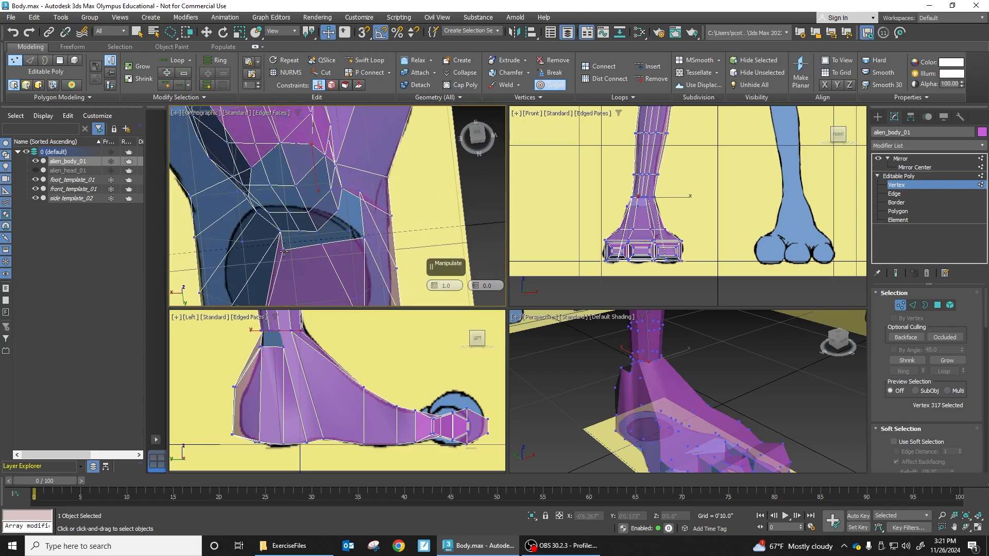
{"action": "left_click", "coordinate": [301, 229]}
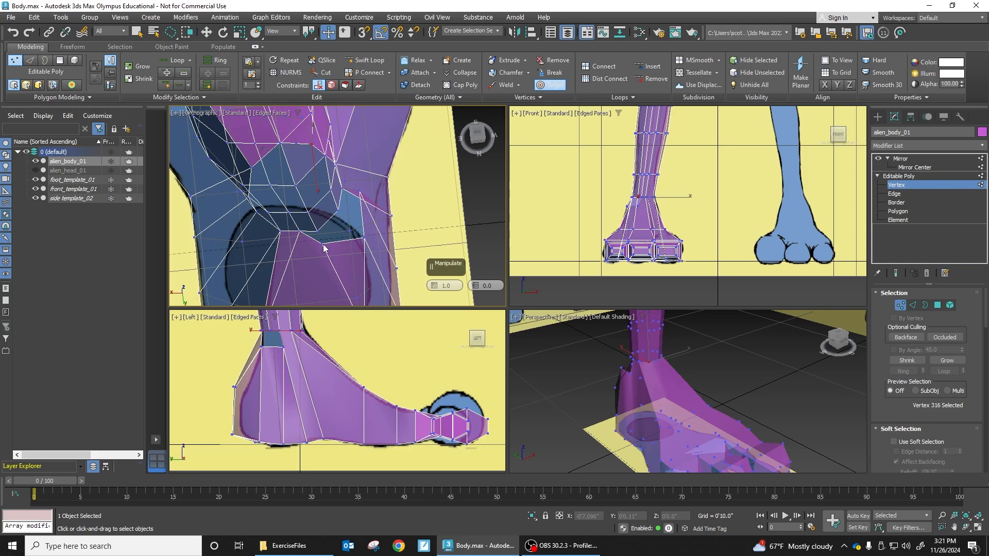
{"action": "left_click", "coordinate": [353, 234]}
{"action": "left_click", "coordinate": [365, 238]}
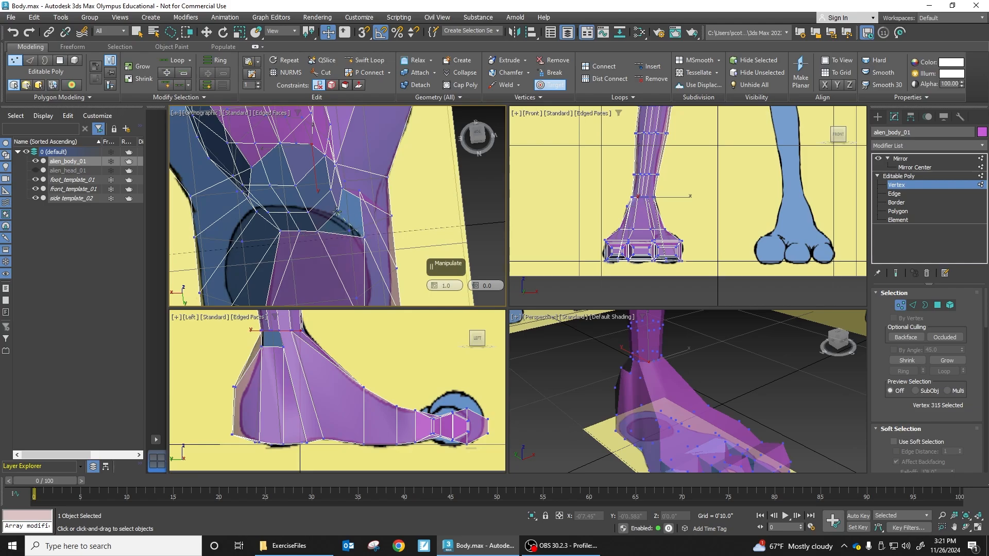
{"action": "left_click", "coordinate": [337, 211]}
{"action": "middle_click_drag", "start_coordinate": [364, 218], "coordinate": [309, 213], "text": "alt"}
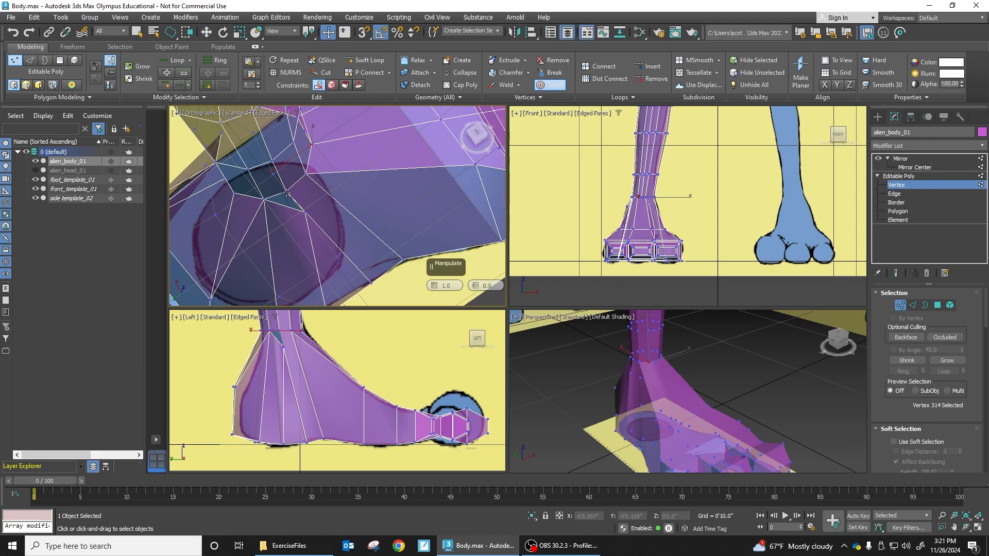
Step: Examine the welded ankle, foot and leg from several angles against the reference templates
{"action": "middle_click_drag", "start_coordinate": [343, 187], "coordinate": [531, 204], "text": "alt"}
{"action": "scroll", "coordinate": [530, 205], "scroll_direction": "down", "scroll_amount": 2}
{"action": "middle_click_drag", "start_coordinate": [390, 218], "coordinate": [390, 98]}
{"action": "scroll", "coordinate": [403, 189], "scroll_direction": "down", "scroll_amount": 5}
{"action": "middle_click_drag", "start_coordinate": [421, 192], "coordinate": [341, 200], "text": "alt"}
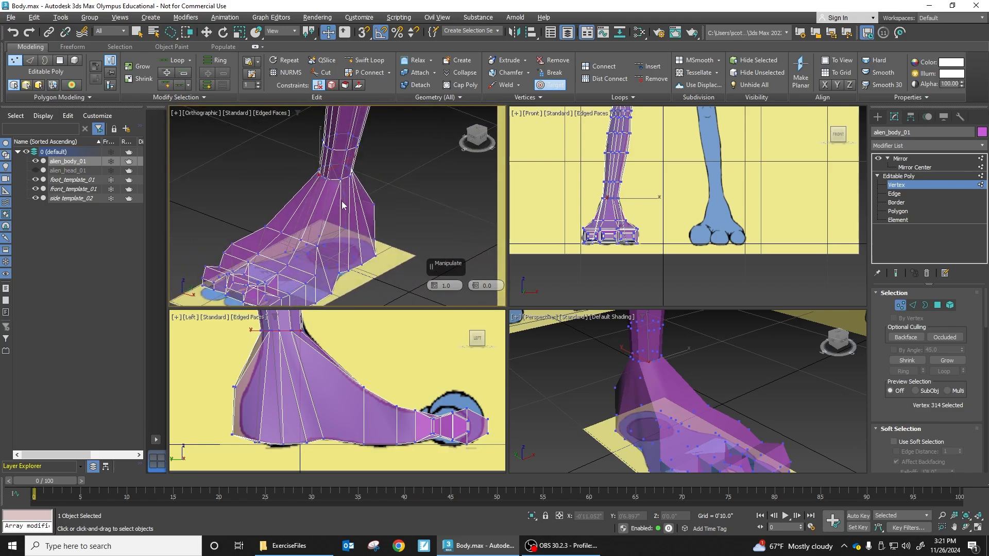
{"action": "scroll", "coordinate": [403, 197], "scroll_direction": "down", "scroll_amount": 4}
{"action": "scroll", "coordinate": [425, 233], "scroll_direction": "down", "scroll_amount": 2}
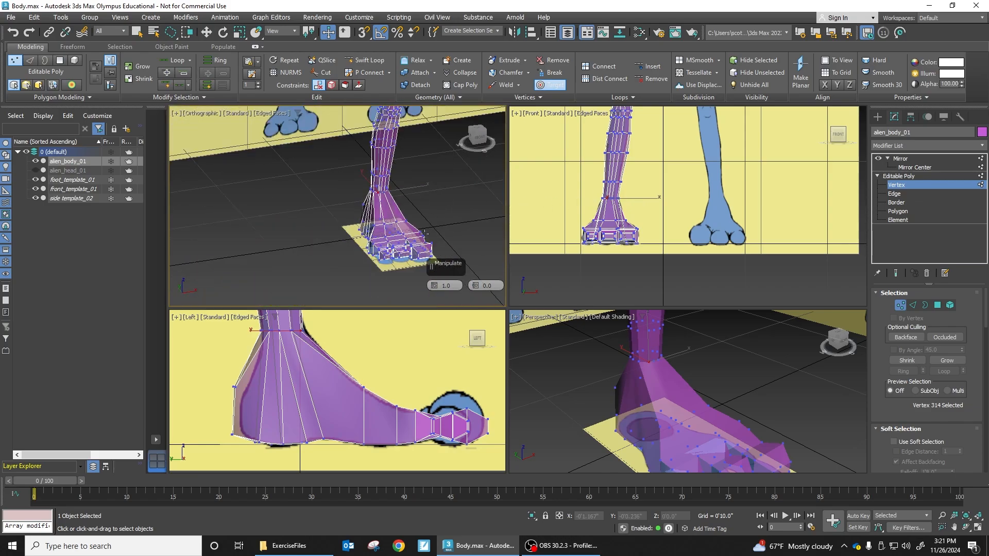
{"action": "middle_click_drag", "start_coordinate": [434, 206], "coordinate": [564, 189], "text": "alt"}
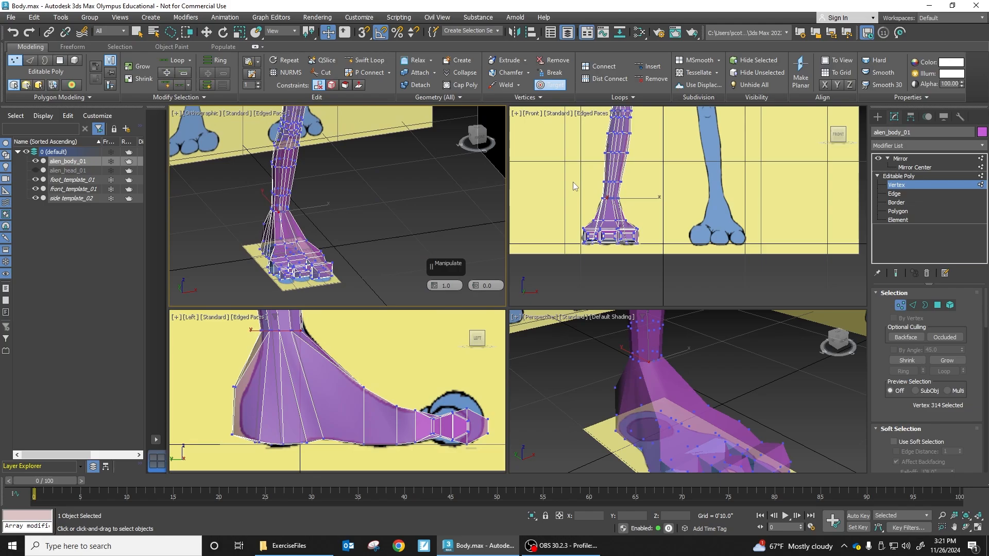
{"action": "scroll", "coordinate": [373, 186], "scroll_direction": "down", "scroll_amount": 5}
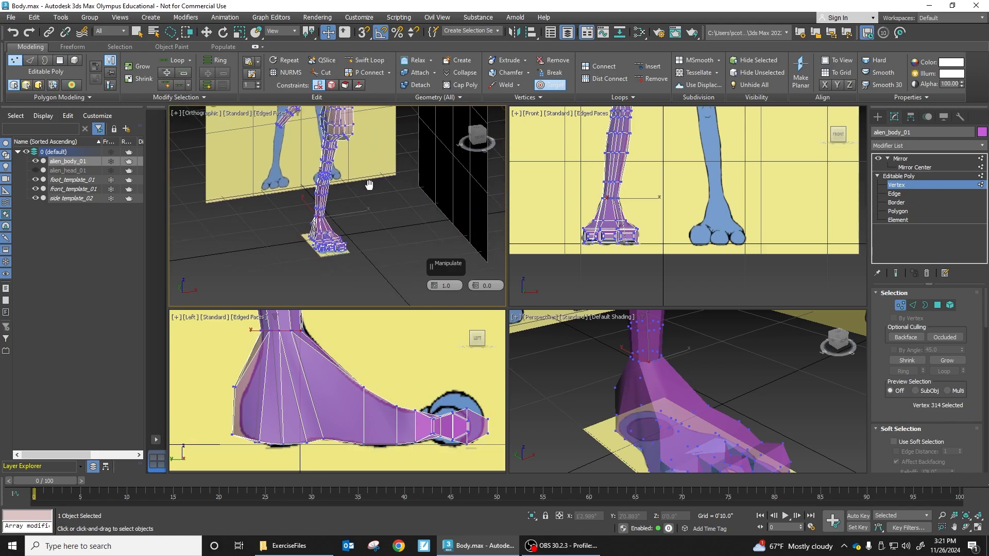
{"action": "scroll", "coordinate": [657, 369], "scroll_direction": "down", "scroll_amount": 6}
{"action": "middle_click_drag", "start_coordinate": [730, 365], "coordinate": [758, 345], "text": "alt"}
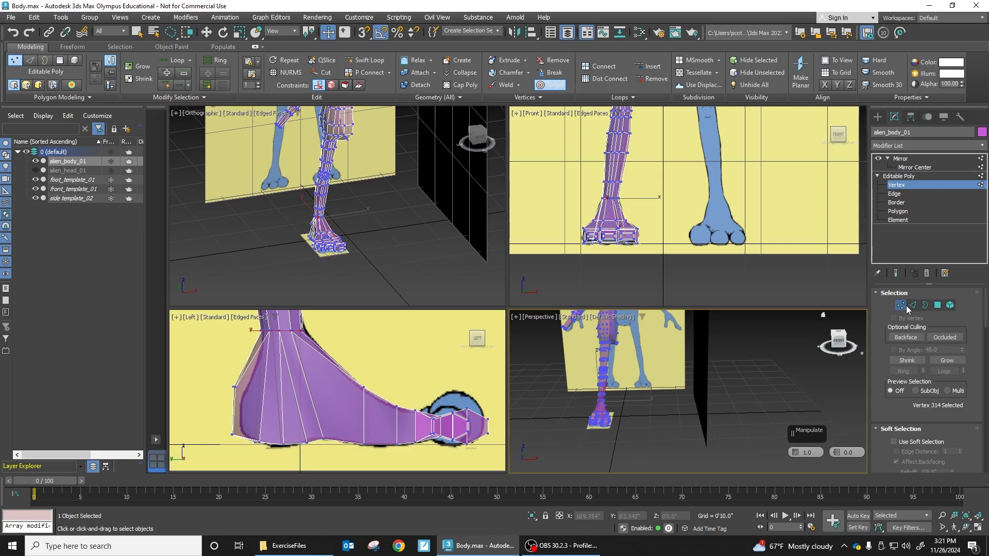
Step: Maximize the Perspective view, leave vertex editing and return to the Mirror modifier to show both halves of the body
{"action": "key", "text": "alt+w"}
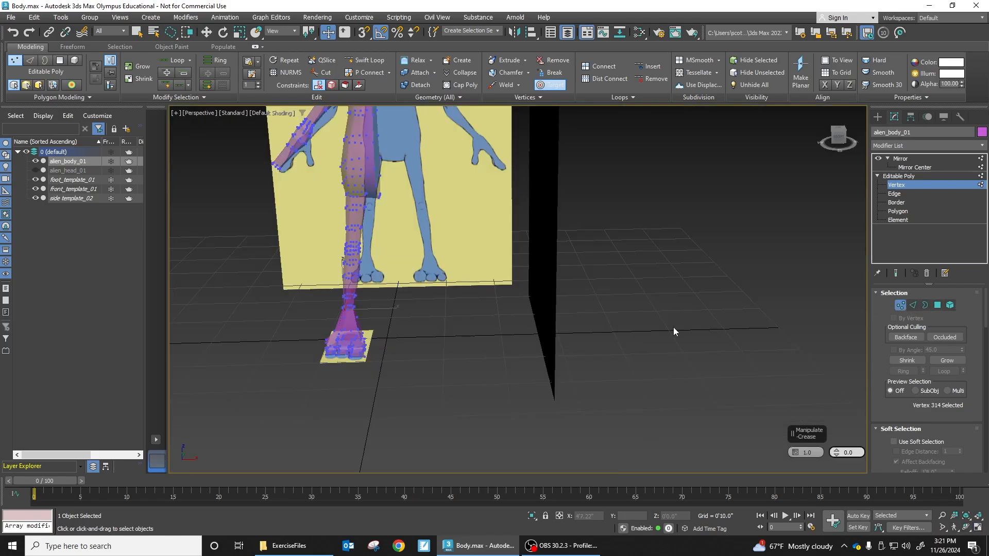
{"action": "middle_click_drag", "start_coordinate": [453, 333], "coordinate": [485, 307]}
{"action": "scroll", "coordinate": [437, 320], "scroll_direction": "up", "scroll_amount": 2}
{"action": "scroll", "coordinate": [465, 307], "scroll_direction": "down", "scroll_amount": 2}
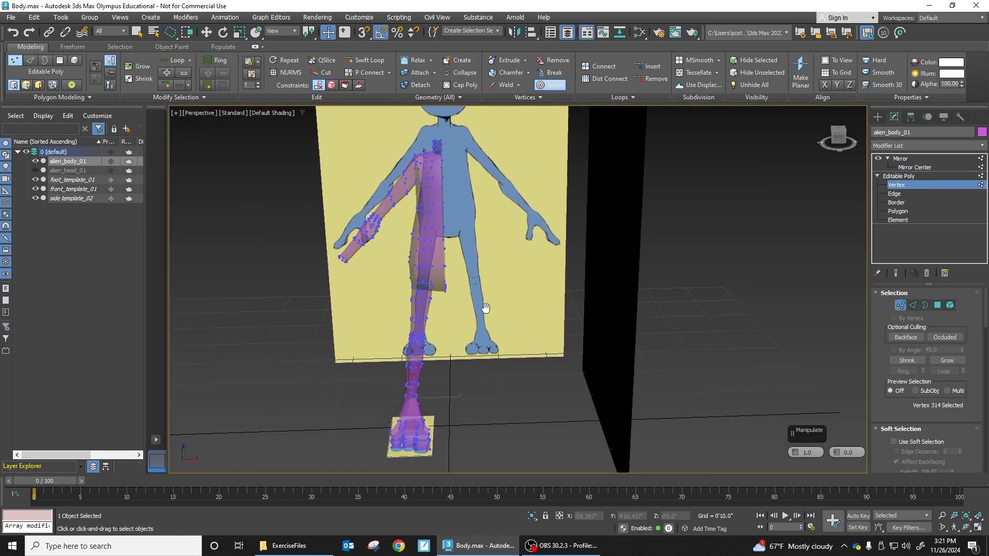
{"action": "left_click", "coordinate": [901, 186]}
{"action": "left_click", "coordinate": [905, 159]}
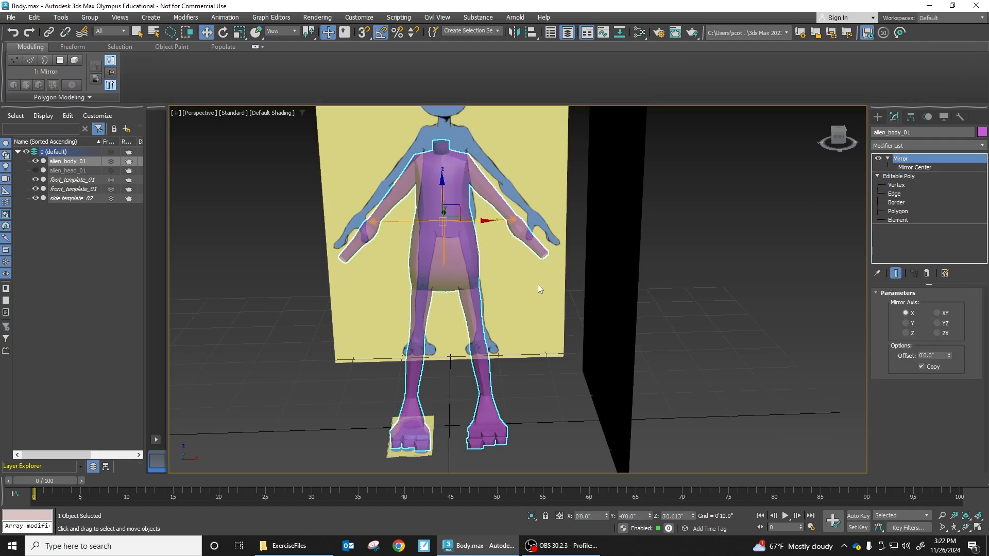
{"action": "middle_click_drag", "start_coordinate": [506, 327], "coordinate": [520, 311], "text": "alt"}
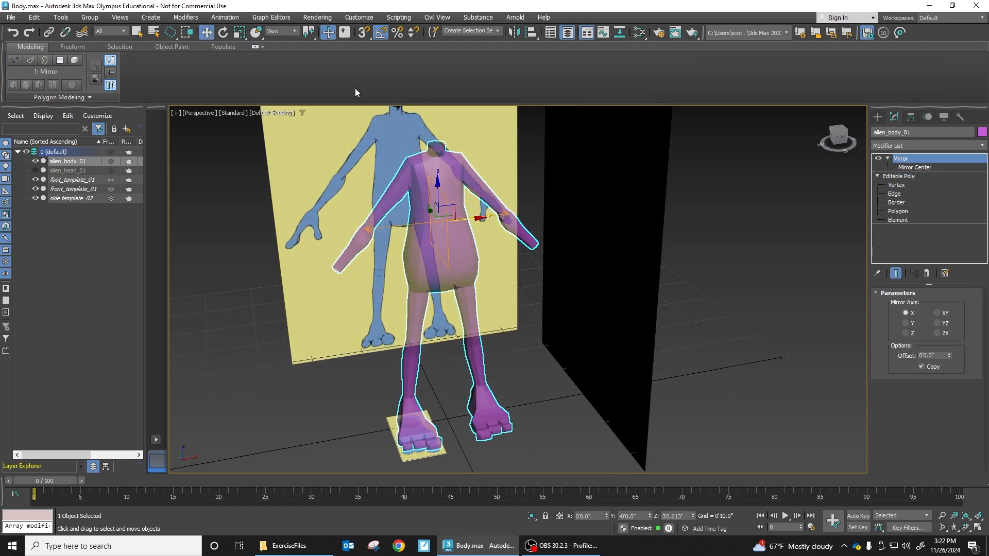
{"action": "left_click", "coordinate": [255, 47]}
{"action": "left_click", "coordinate": [905, 177]}
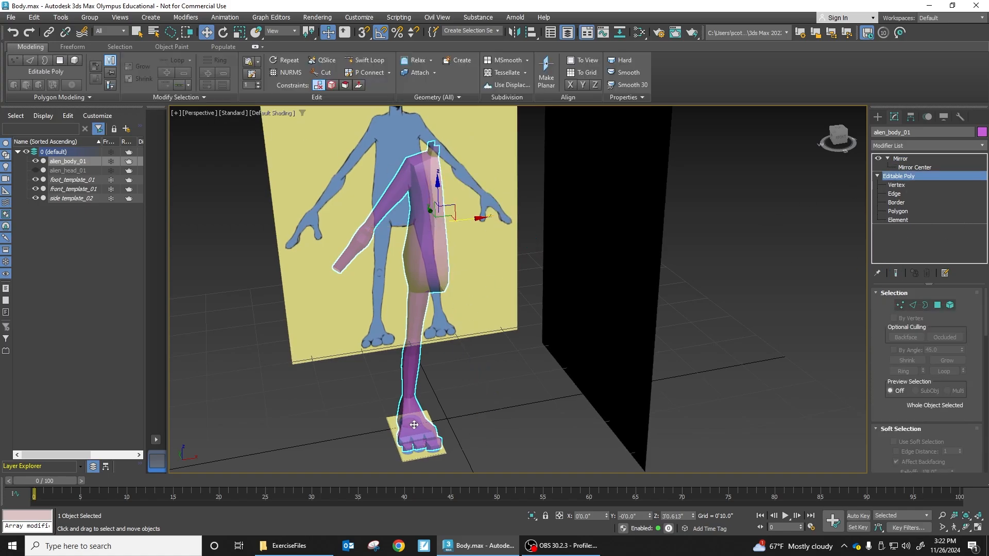
{"action": "left_click", "coordinate": [900, 158]}
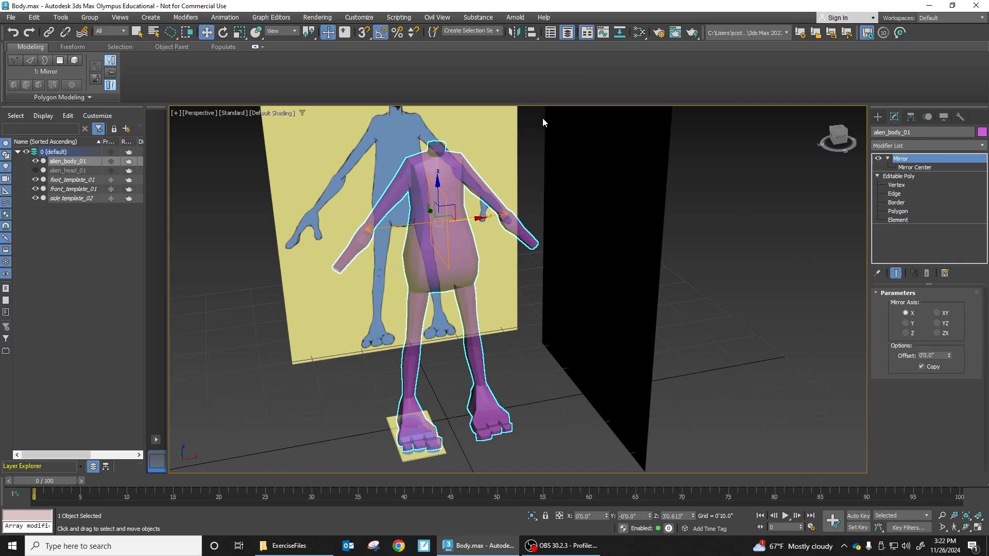
Step: Select the whole body element with the mirrored end result shown, and turn on NURMS smoothing for it
{"action": "left_click", "coordinate": [905, 220]}
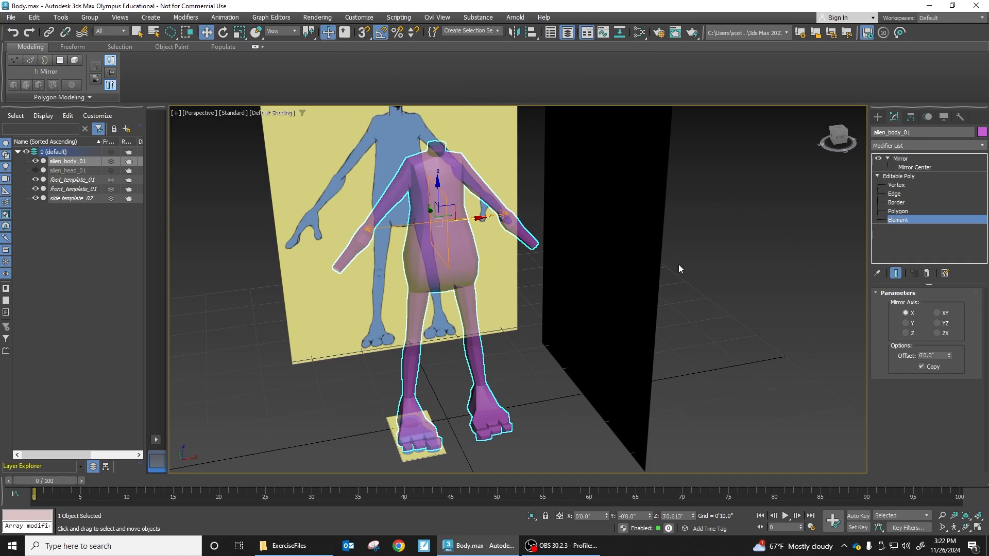
{"action": "left_click", "coordinate": [413, 318]}
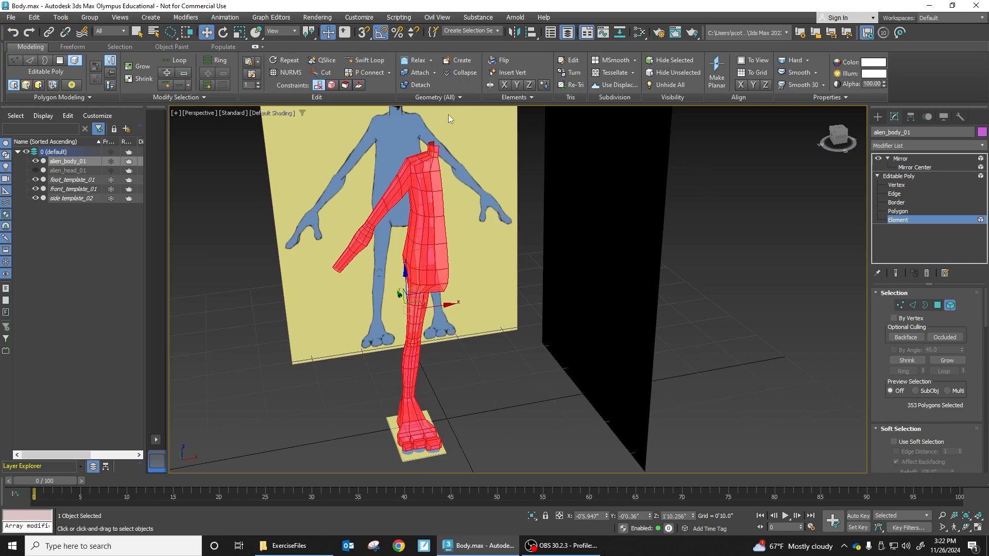
{"action": "left_click", "coordinate": [895, 274]}
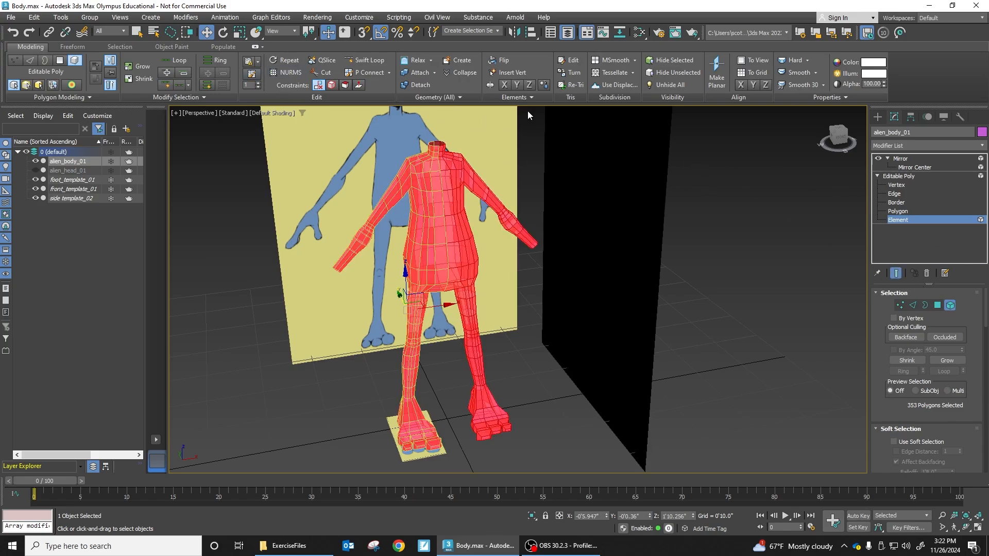
{"action": "left_click", "coordinate": [290, 74]}
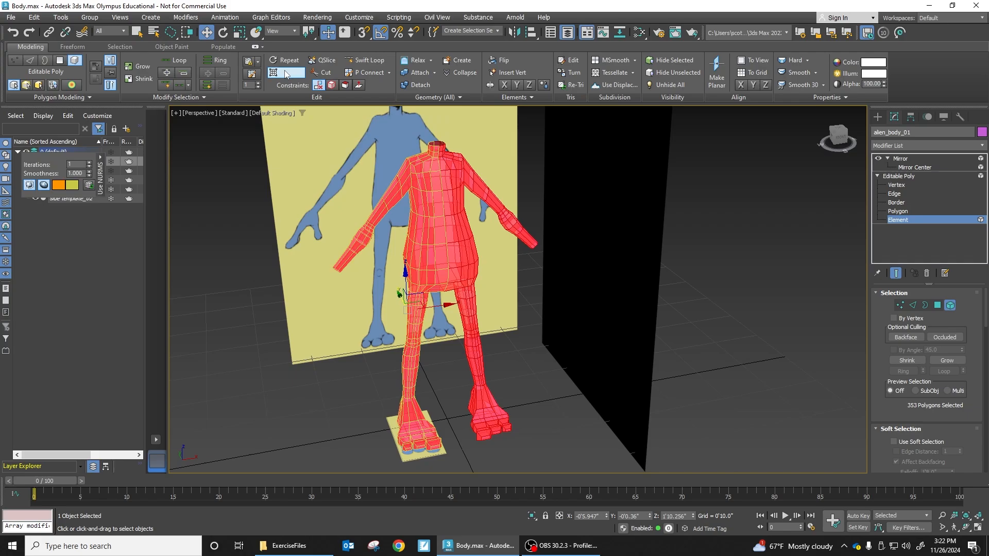
{"action": "middle_click_drag", "start_coordinate": [442, 204], "coordinate": [468, 195]}
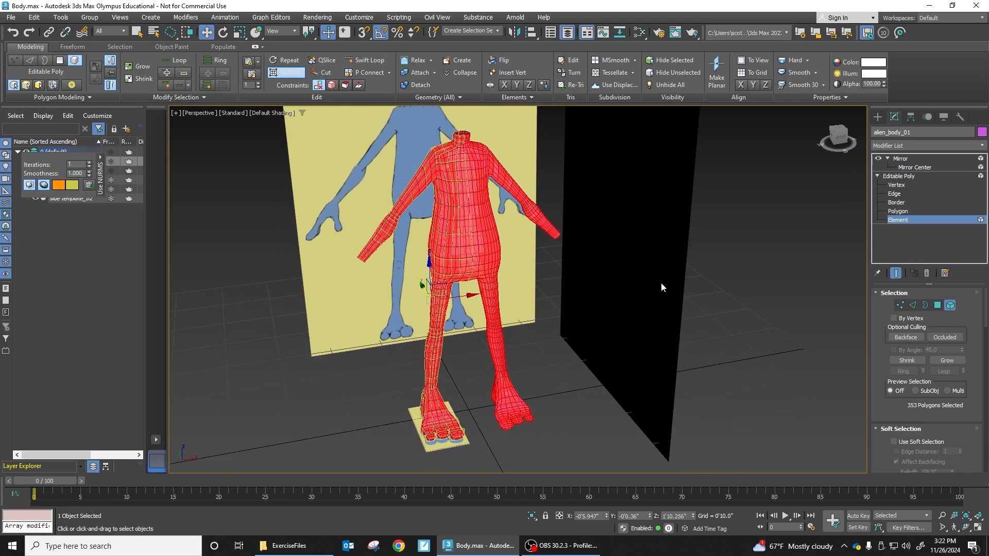
Step: Leave the Element level for the base Editable Poly level and inspect the smoothed, mirrored body from the front
{"action": "left_click", "coordinate": [546, 305]}
{"action": "left_click", "coordinate": [452, 248]}
{"action": "middle_click_drag", "start_coordinate": [493, 289], "coordinate": [477, 274], "text": "alt"}
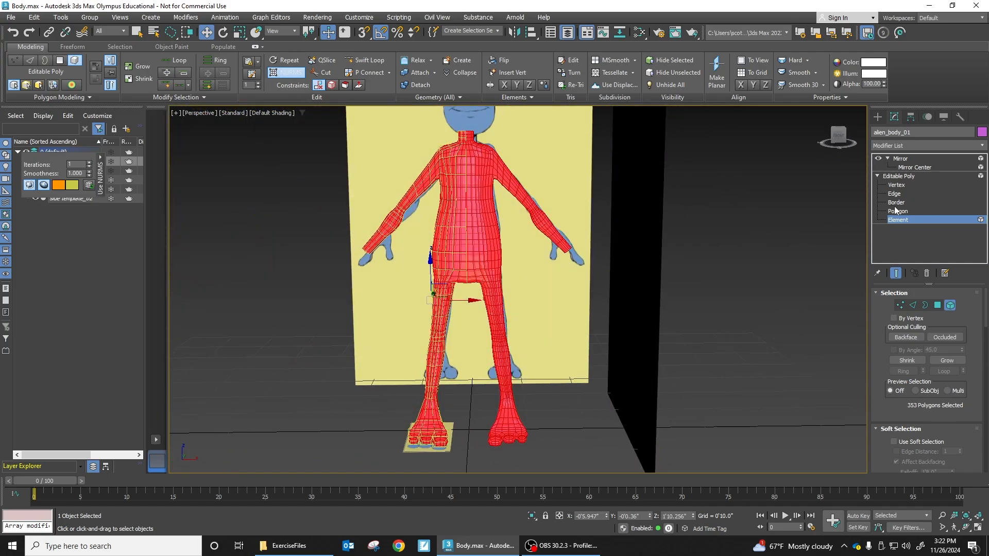
{"action": "left_click", "coordinate": [904, 219]}
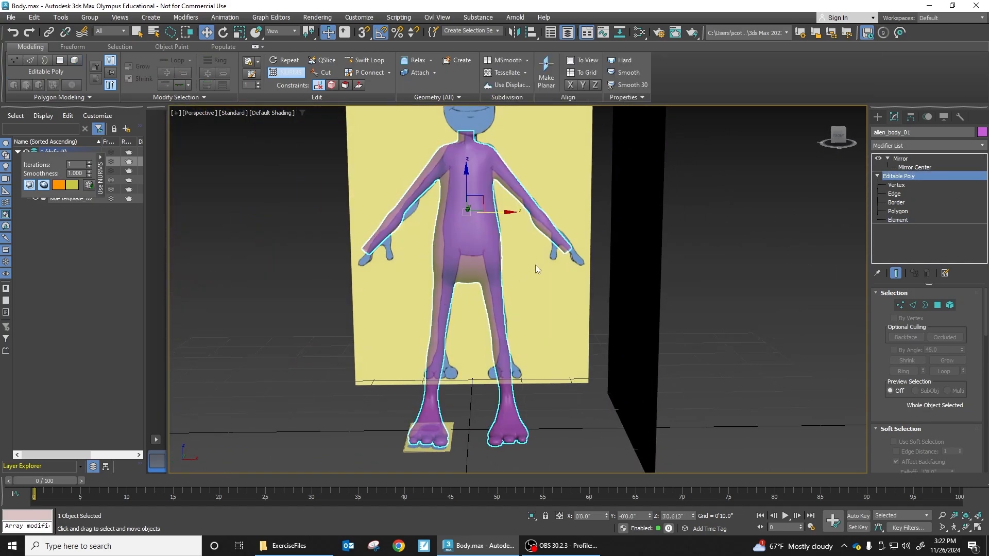
{"action": "middle_click_drag", "start_coordinate": [474, 315], "coordinate": [498, 354], "text": "alt"}
{"action": "middle_click_drag", "start_coordinate": [500, 304], "coordinate": [472, 316], "text": "alt"}
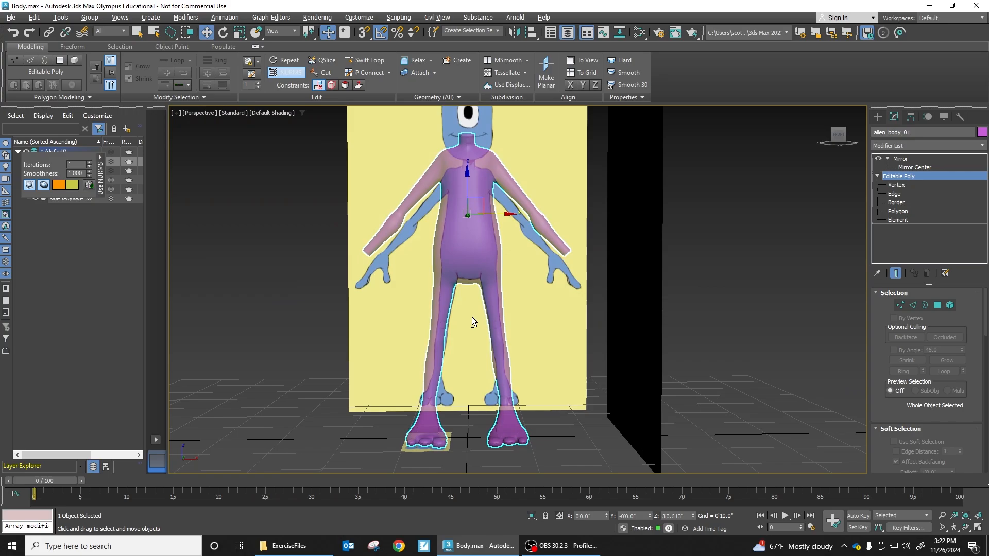